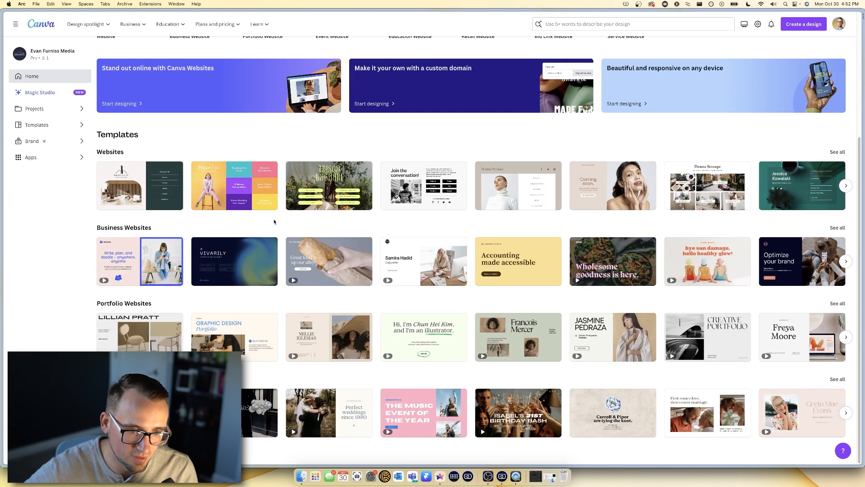
- Browse the website template rows, then scroll back to the top of the Canva home page
scroll(493, 253, right, 6)
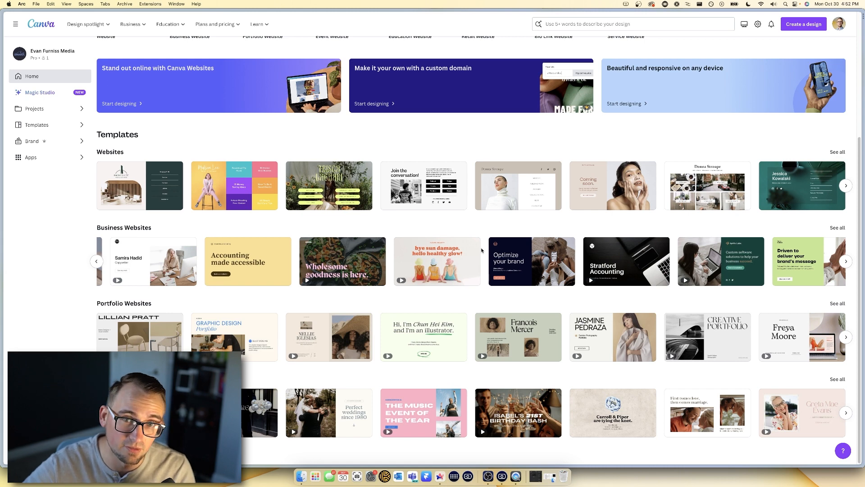
scroll(604, 193, right, 3)
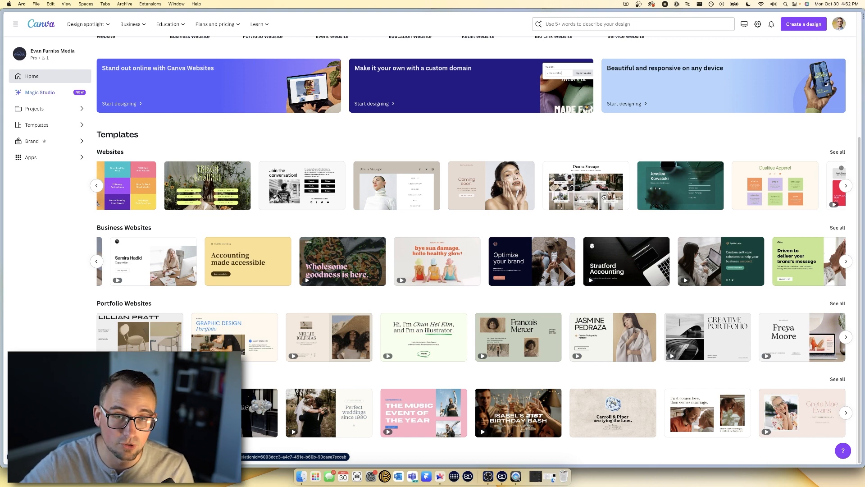
scroll(433, 243, up, 4)
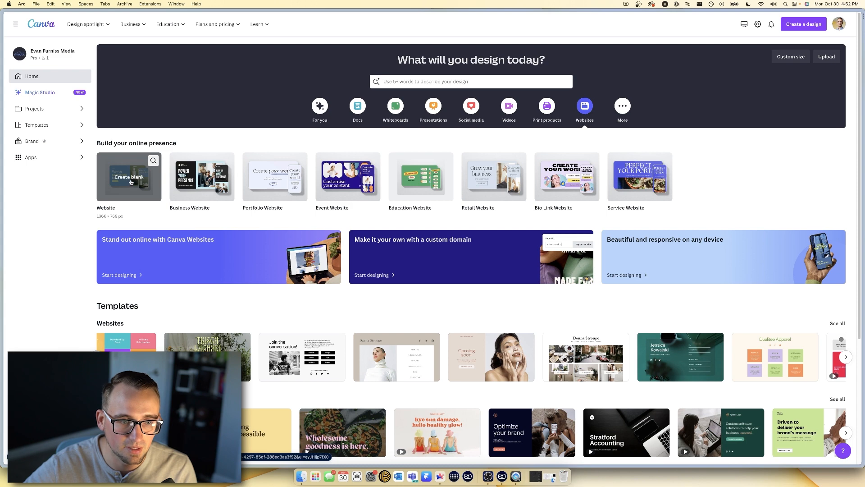
- Create a blank website design, then bring up the TRAF reference page from Arc's sidebar
click(131, 182)
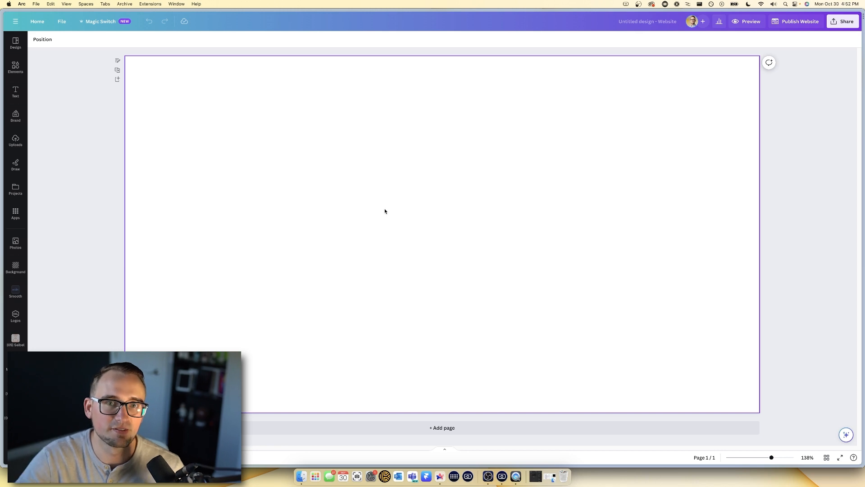
mouse_move(1, 238)
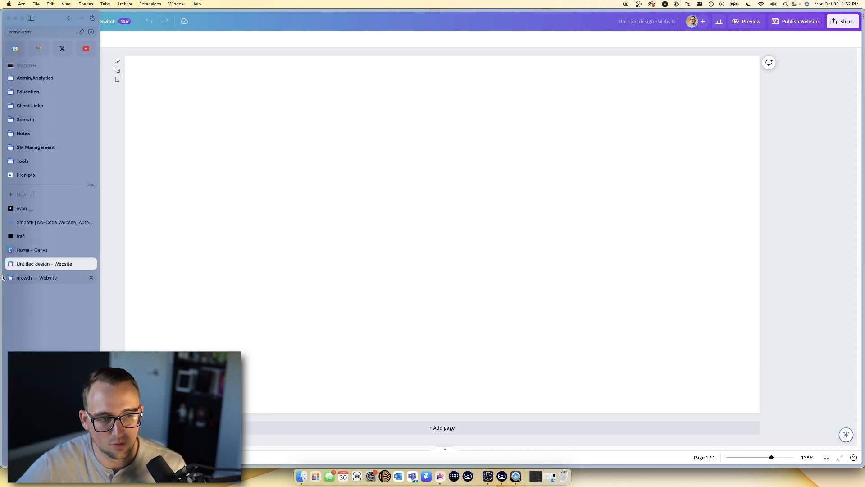
click(28, 238)
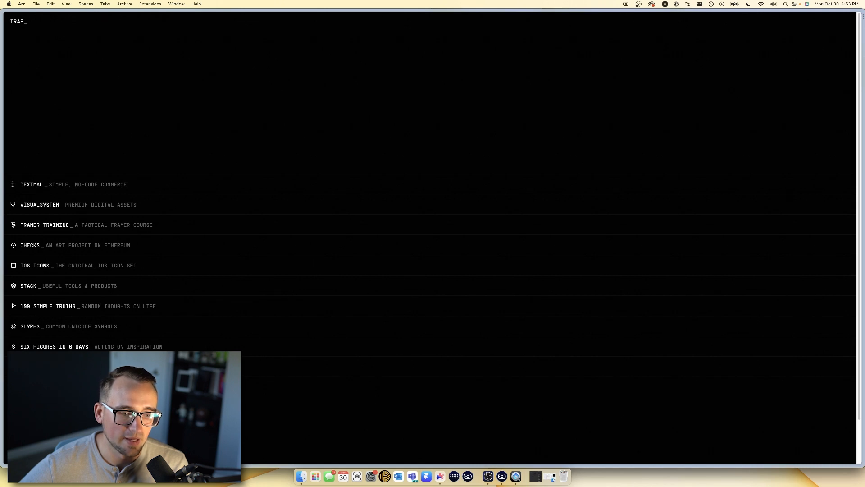
scroll(433, 238, down, 2)
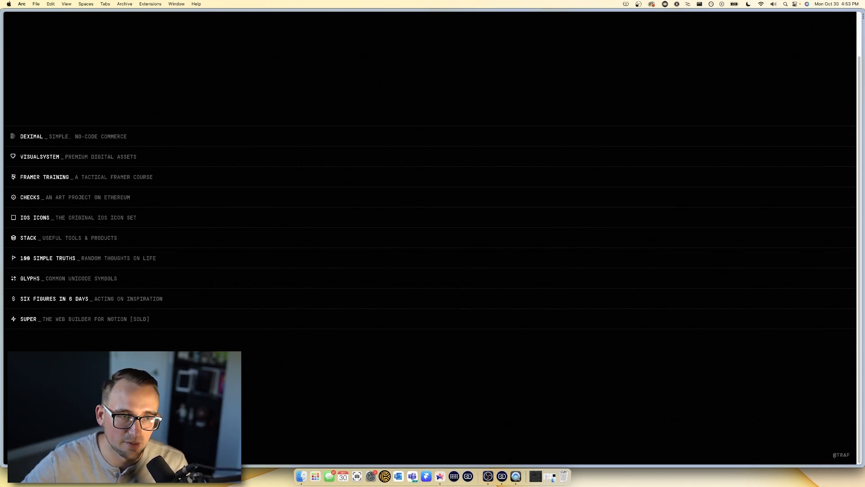
scroll(144, 270, up, 3)
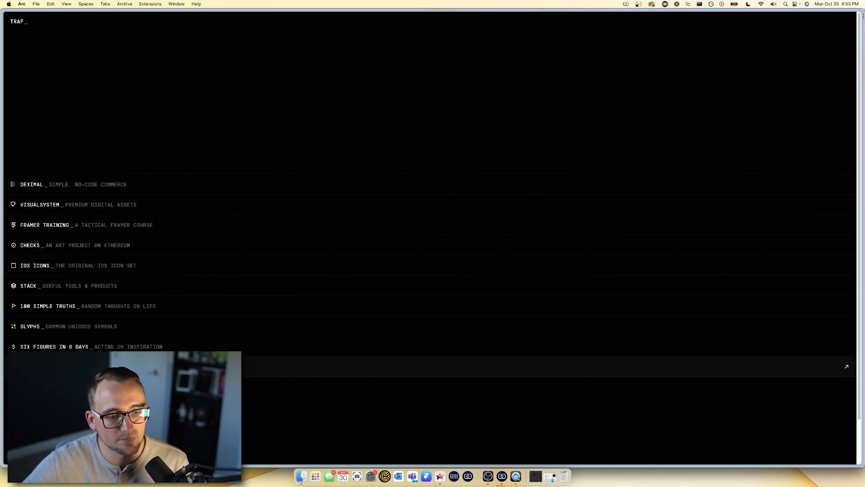
scroll(451, 367, down, 2)
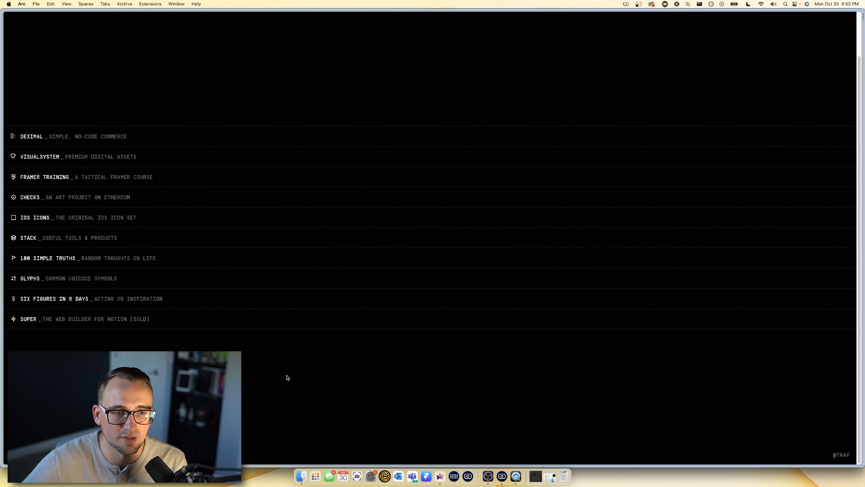
scroll(286, 379, up, 2)
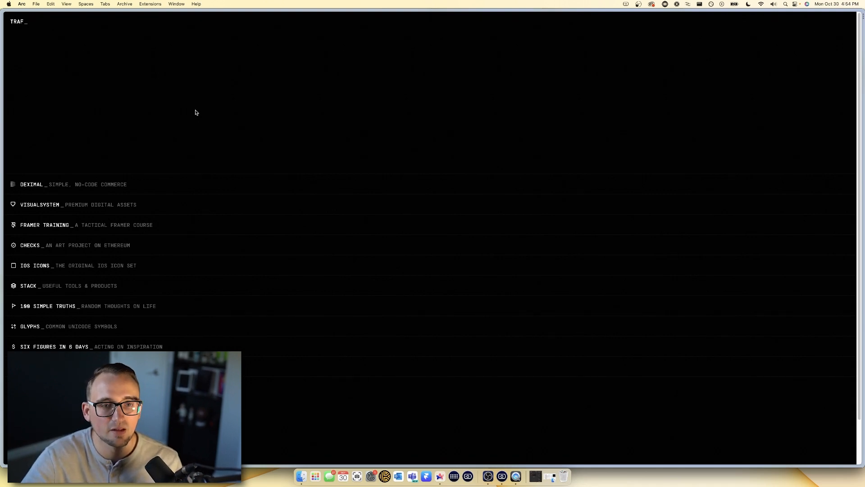
click(154, 4)
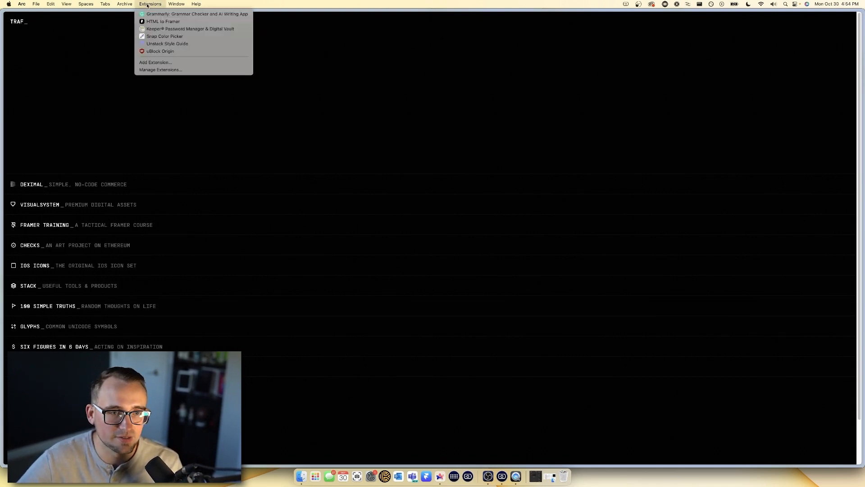
click(161, 45)
scroll(761, 112, down, 2)
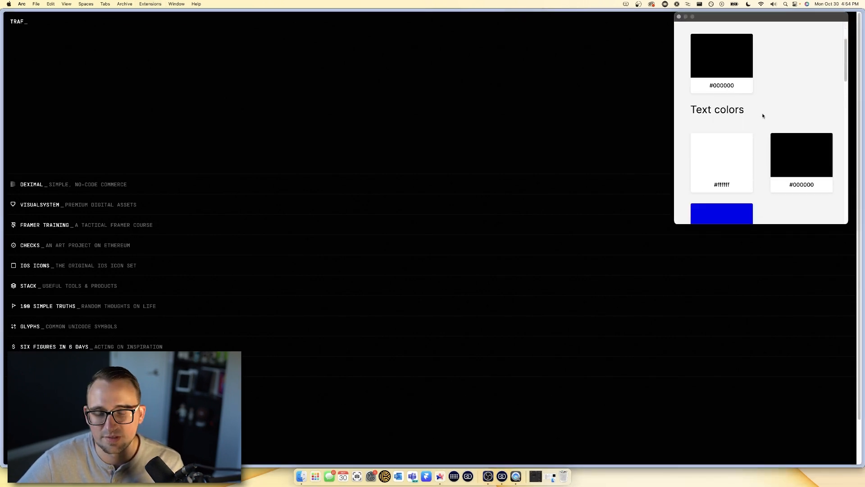
scroll(762, 114, up, 2)
scroll(762, 162, down, 6)
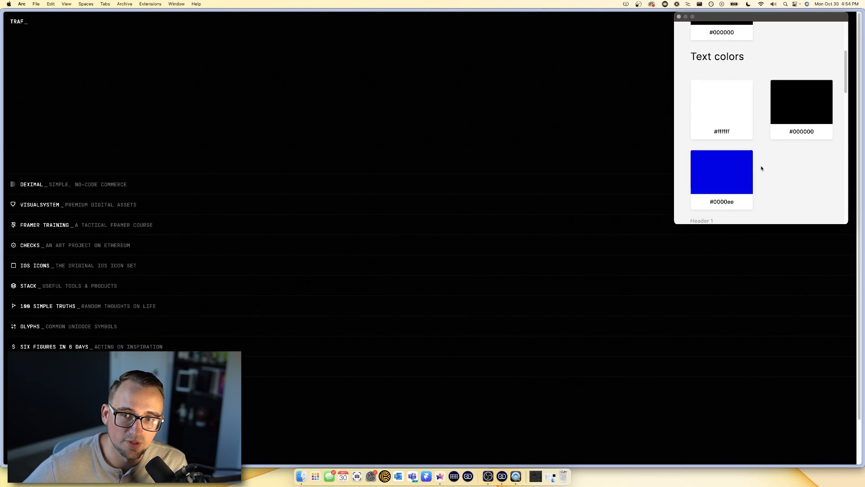
scroll(762, 161, down, 8)
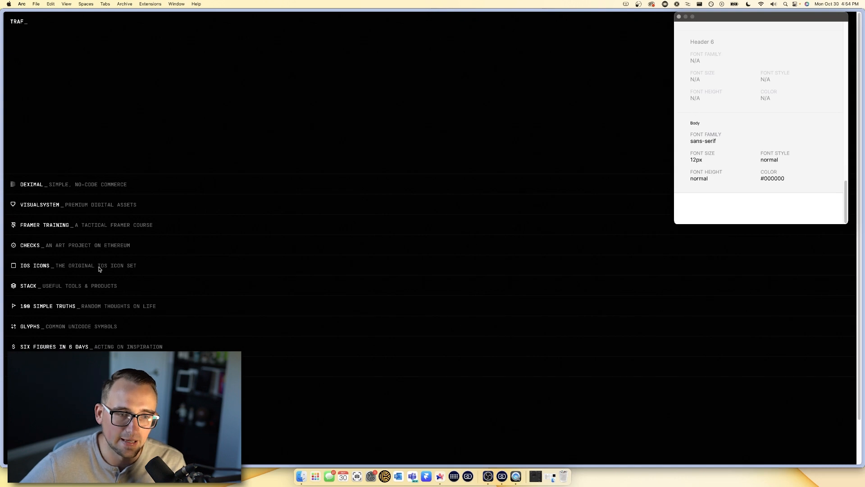
click(679, 16)
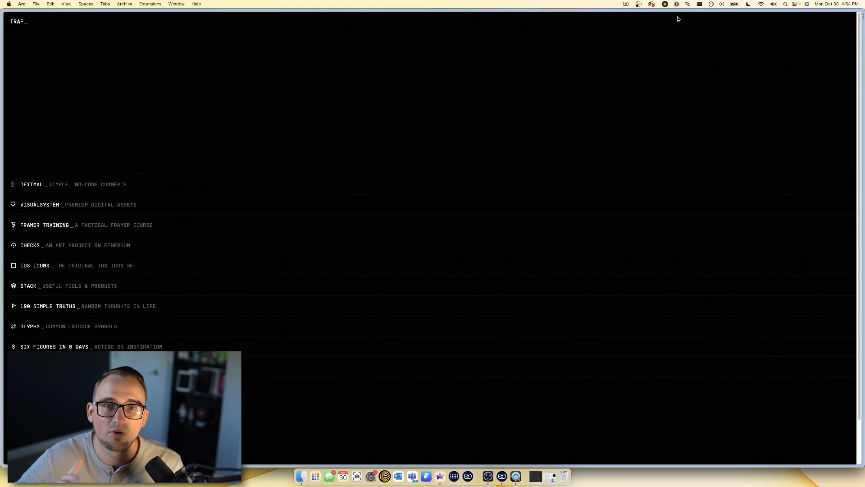
mouse_move(3, 190)
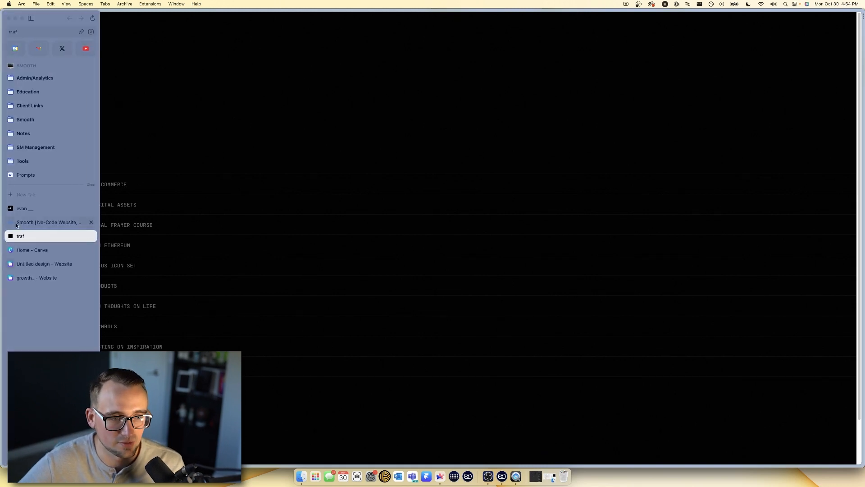
- Back in the blank website design, fill the page background with solid black
click(36, 264)
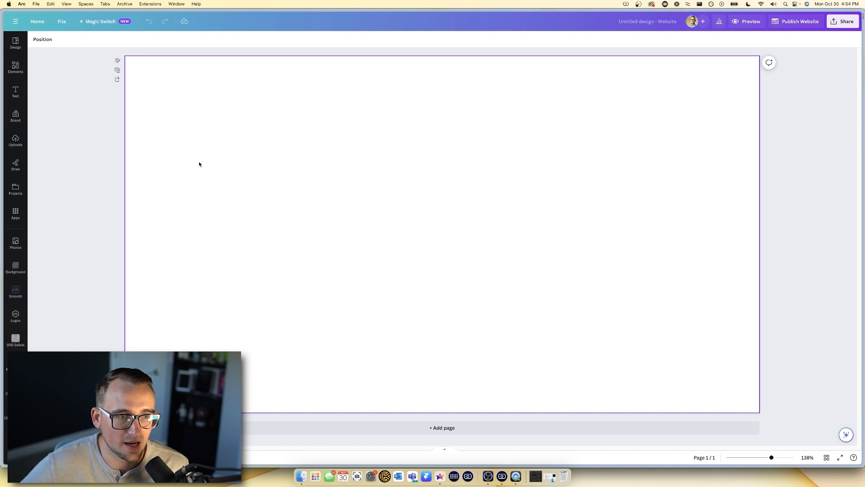
click(178, 135)
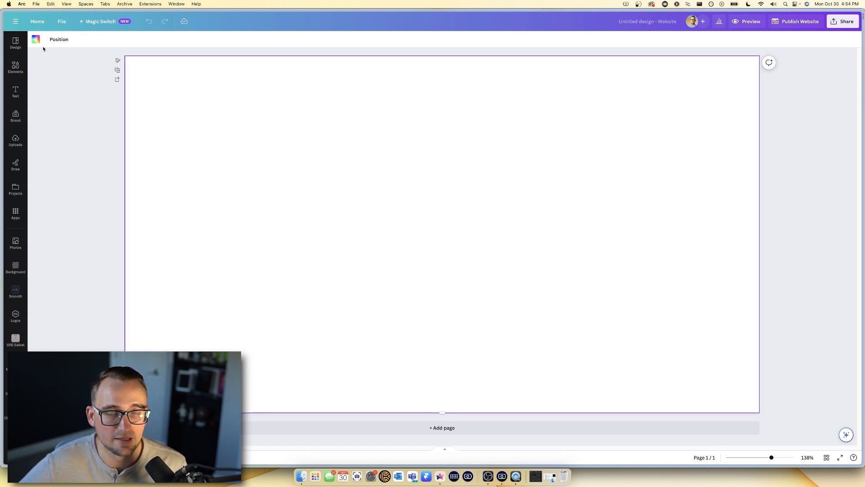
click(36, 42)
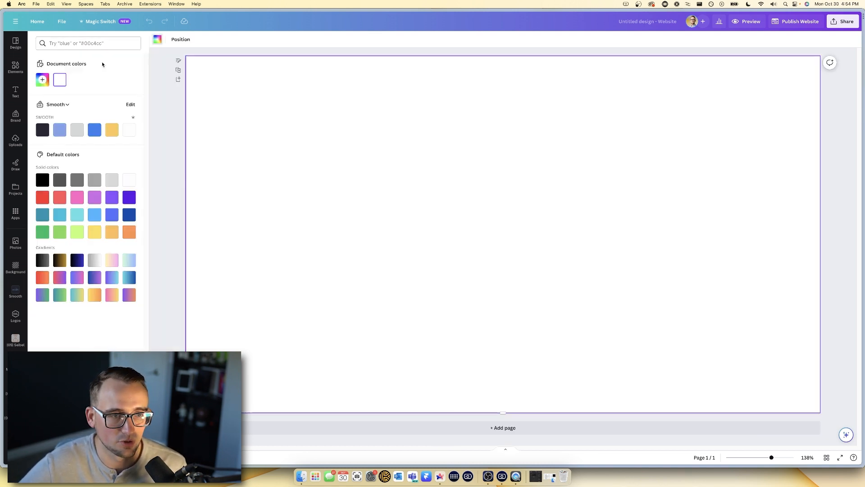
click(42, 180)
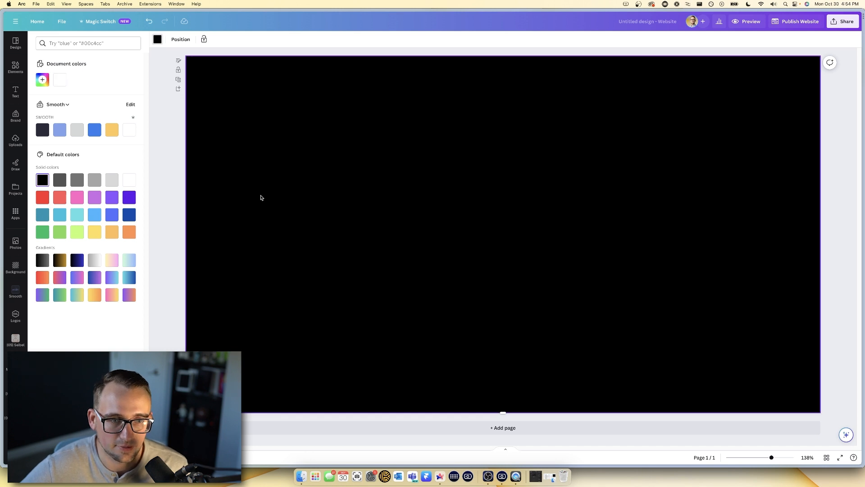
click(176, 177)
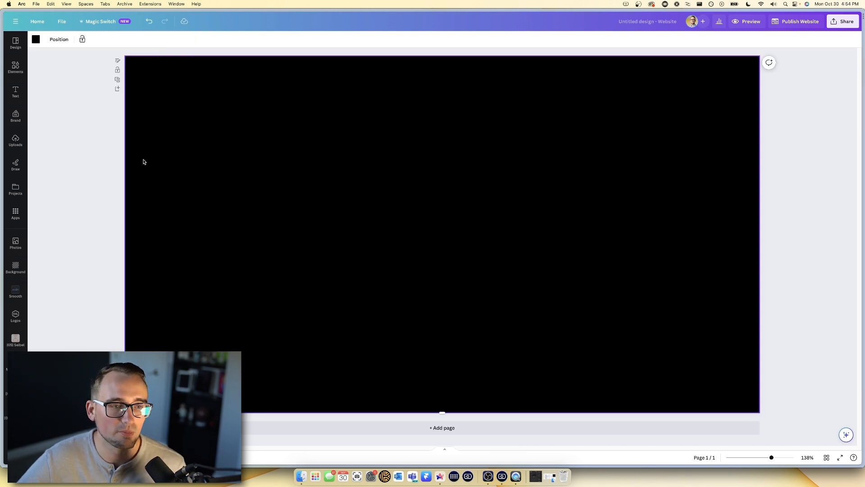
click(25, 97)
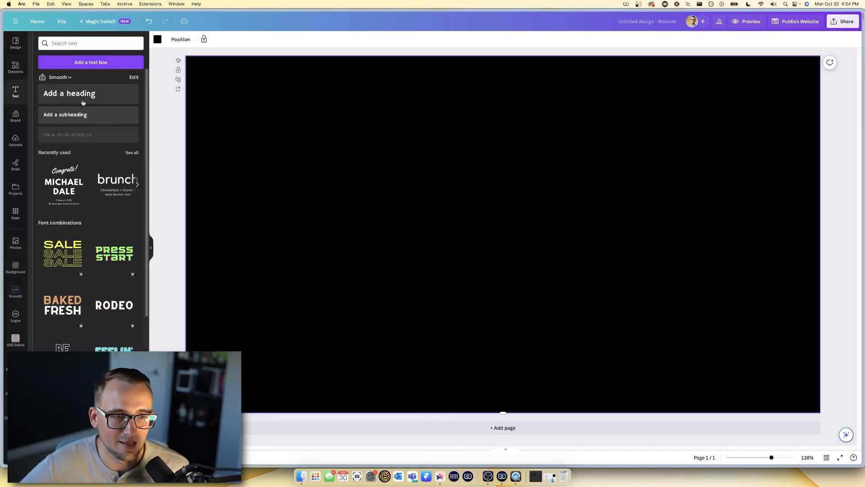
- Add a heading in Supply Medium reading 'evan_' near the page's upper-left
click(68, 95)
drag(481, 234, 254, 104)
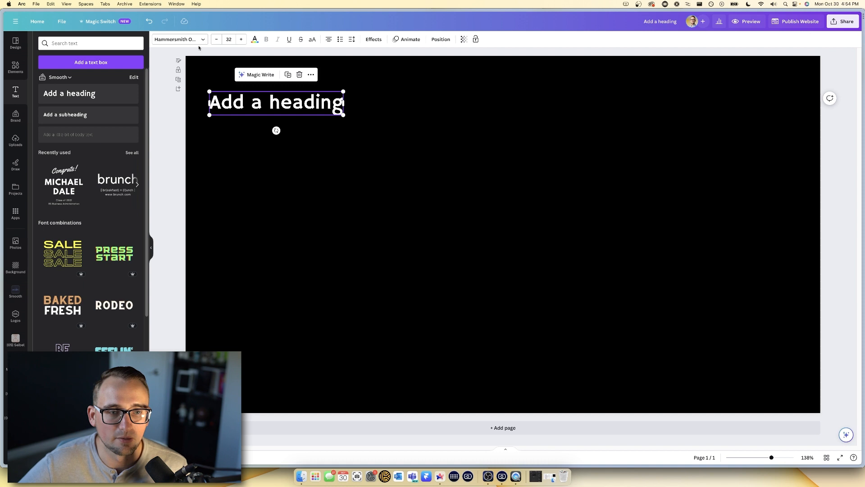
click(204, 37)
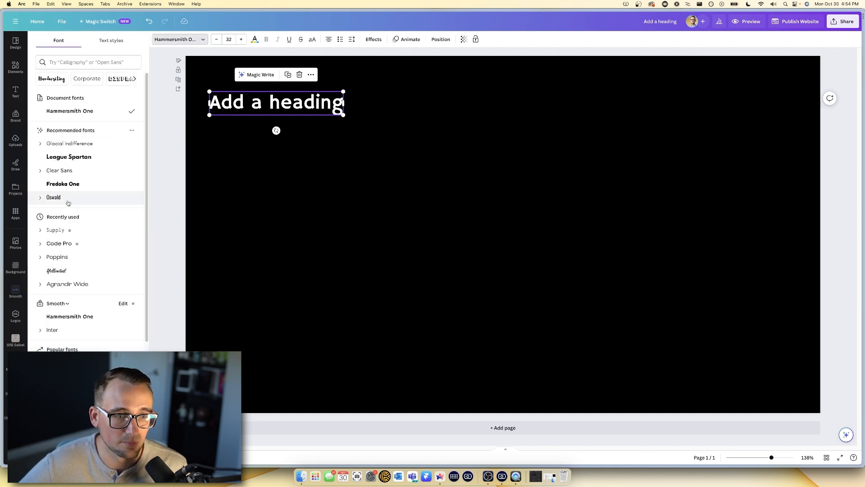
click(66, 231)
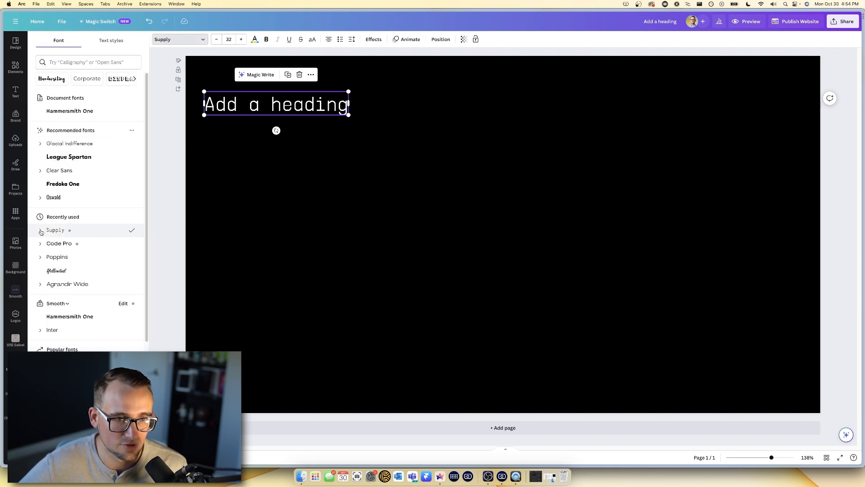
click(40, 231)
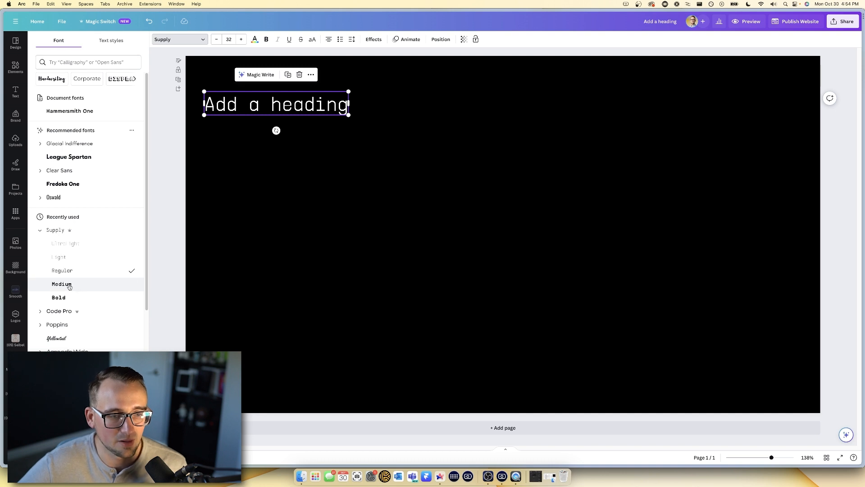
click(70, 287)
double_click(271, 99)
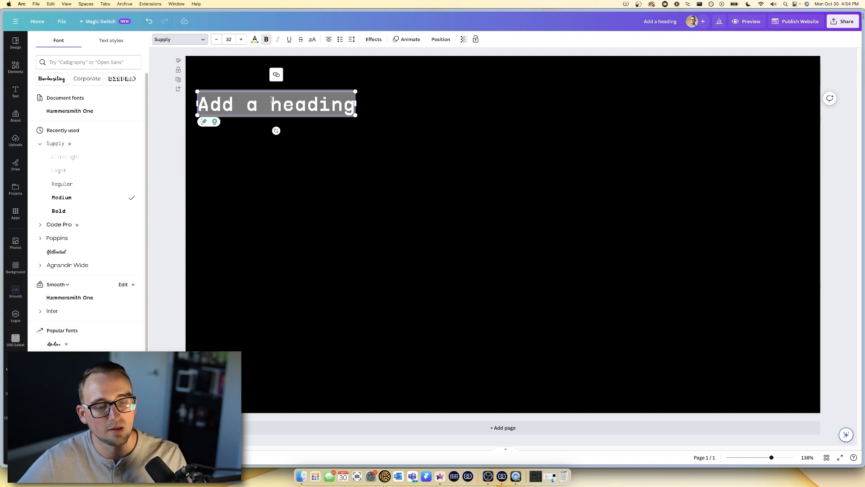
text(evan_)
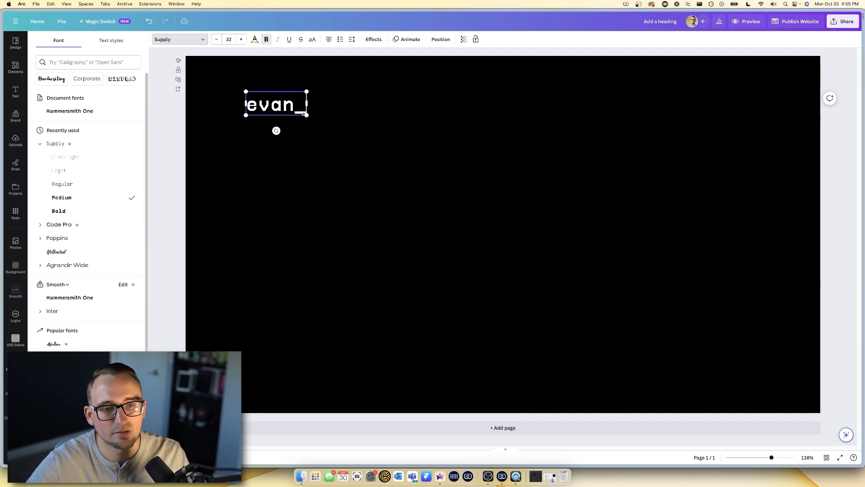
- Shrink the evan_ heading and align it to the page's top-left margin
click(358, 112)
click(304, 112)
drag(306, 115, 223, 66)
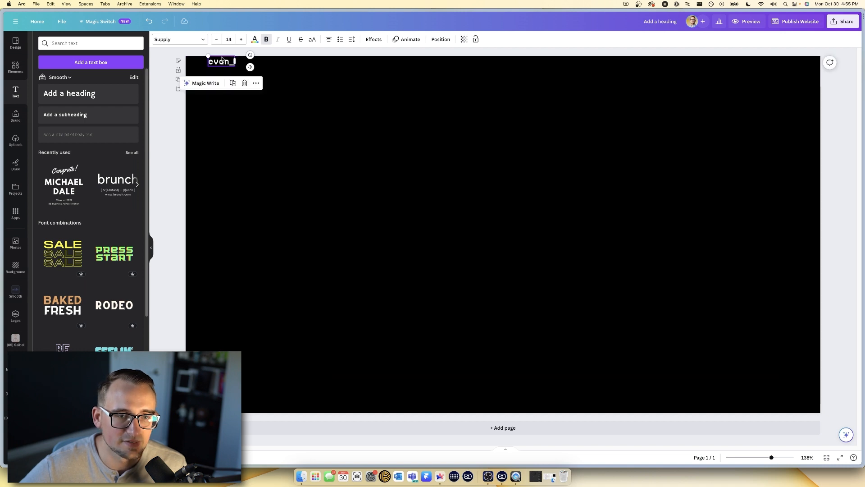
drag(226, 63, 225, 62)
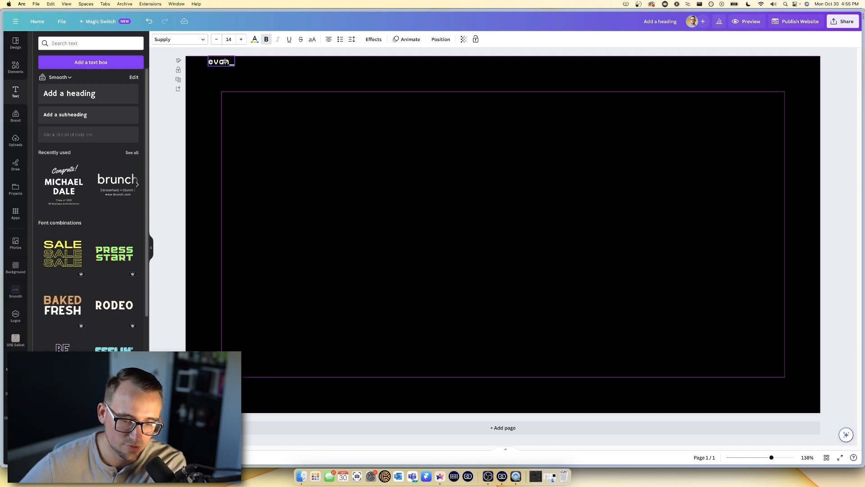
drag(225, 62, 225, 62)
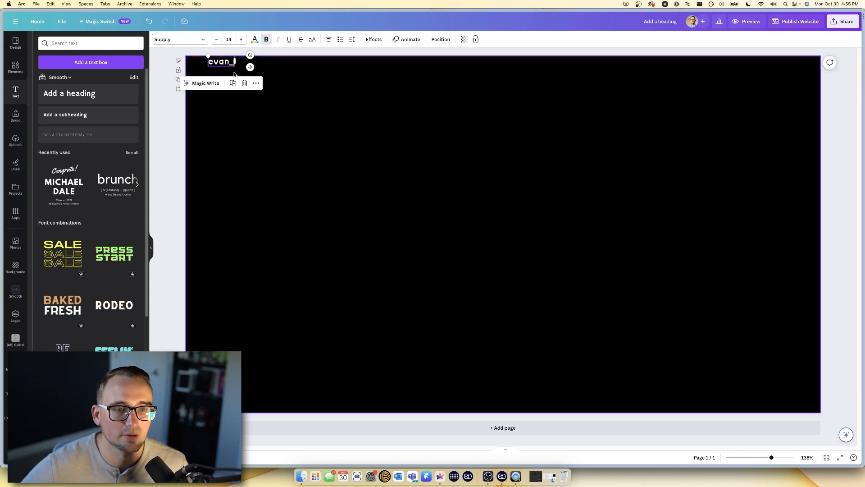
click(271, 71)
- Compare the heading against the TRAF reference site, then return to the Canva design
mouse_move(1, 245)
click(35, 238)
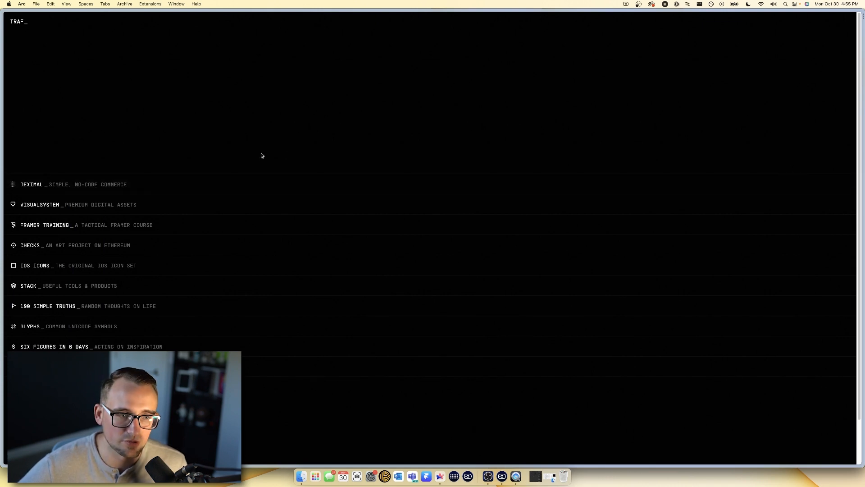
mouse_move(1, 157)
click(37, 250)
double_click(39, 251)
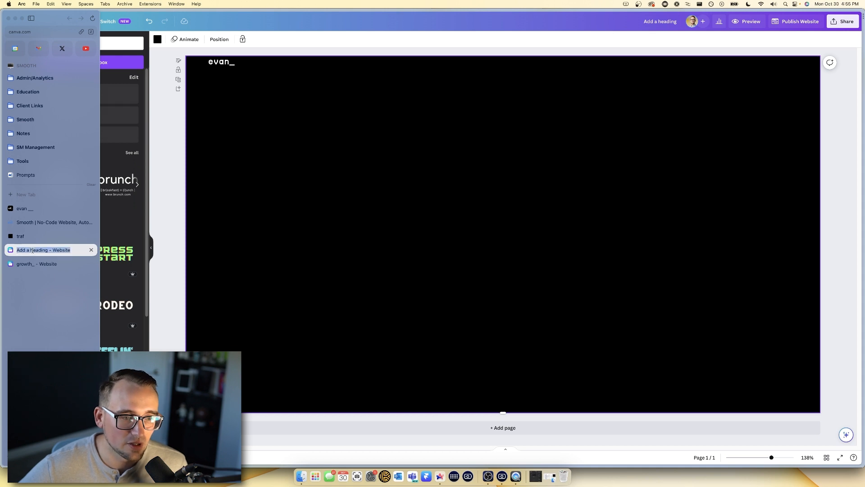
click(172, 211)
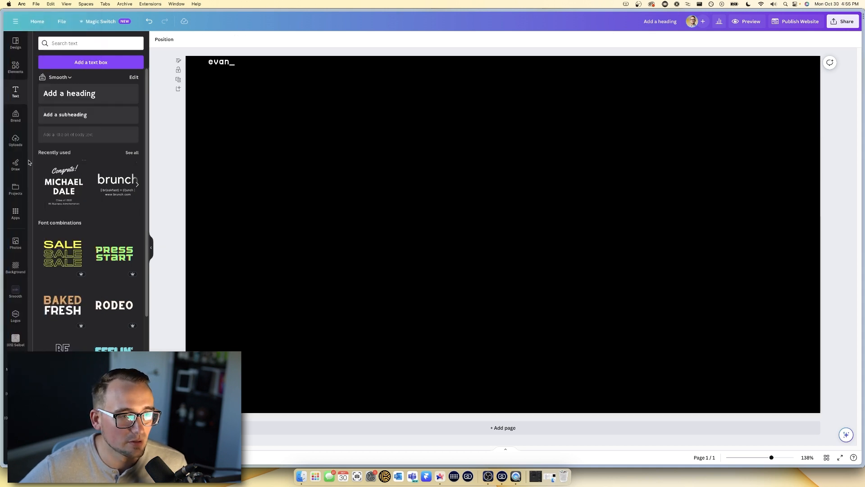
- Add a square shape from Elements and fill it with black
click(15, 67)
click(49, 140)
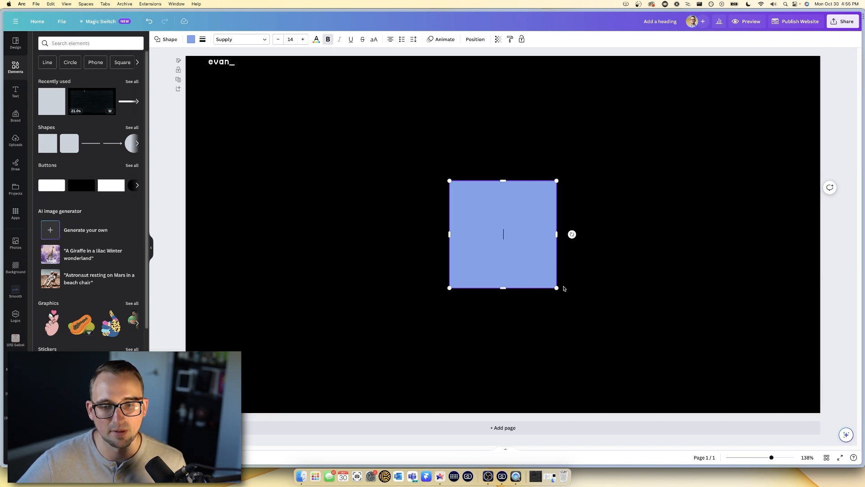
click(558, 291)
click(553, 287)
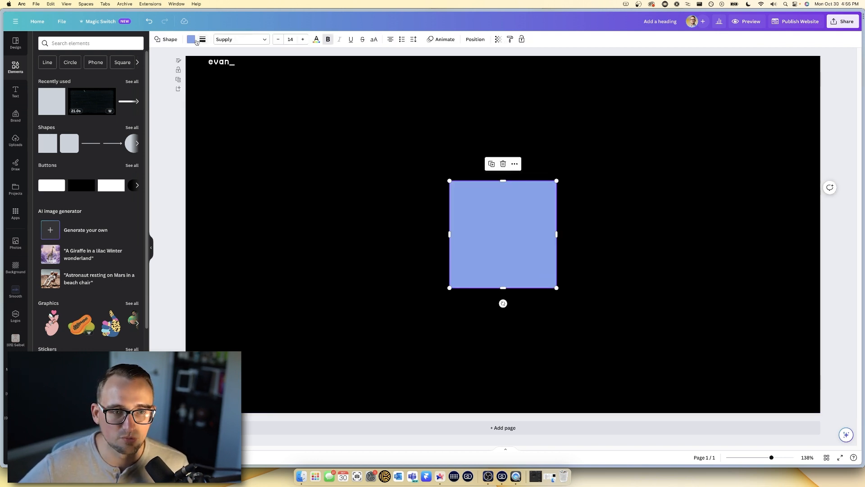
click(191, 39)
click(42, 180)
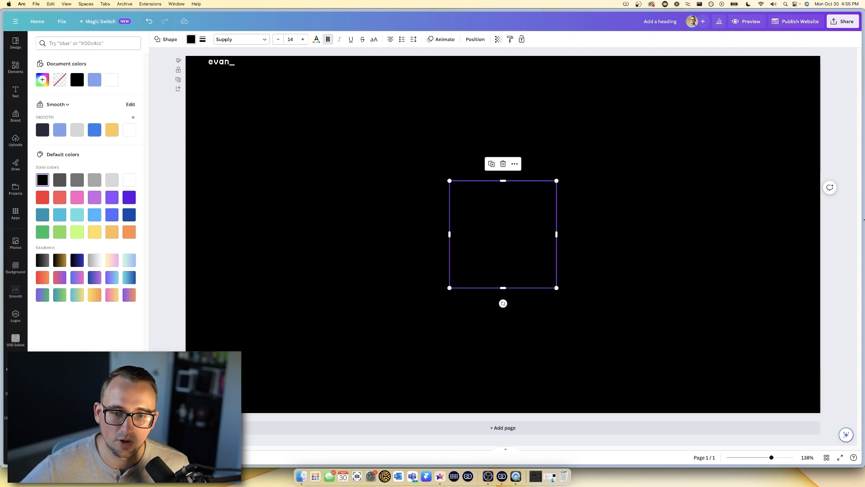
- Stretch the black square to full page width and flatten it into a thin strip
drag(446, 233, 181, 233)
drag(557, 234, 826, 233)
drag(545, 255, 542, 244)
drag(503, 274, 505, 189)
click(568, 248)
click(465, 180)
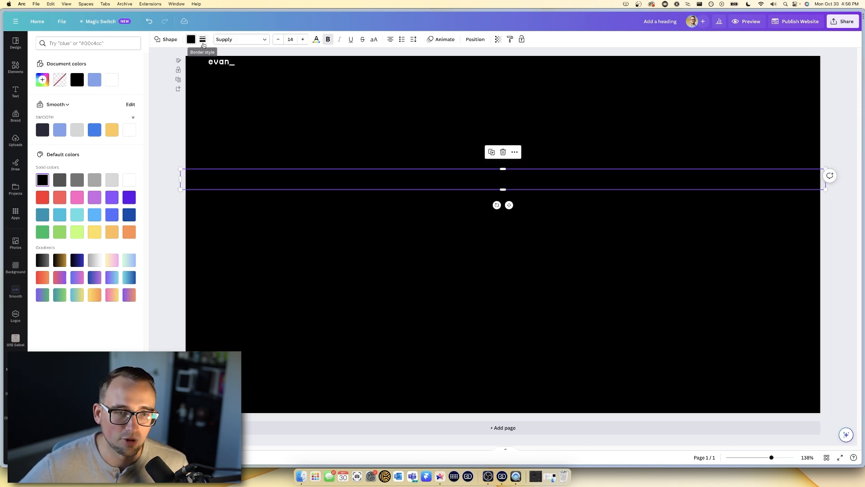
- Give the strip a thin solid #4B4B4B border and move it up under the evan_ heading
click(203, 41)
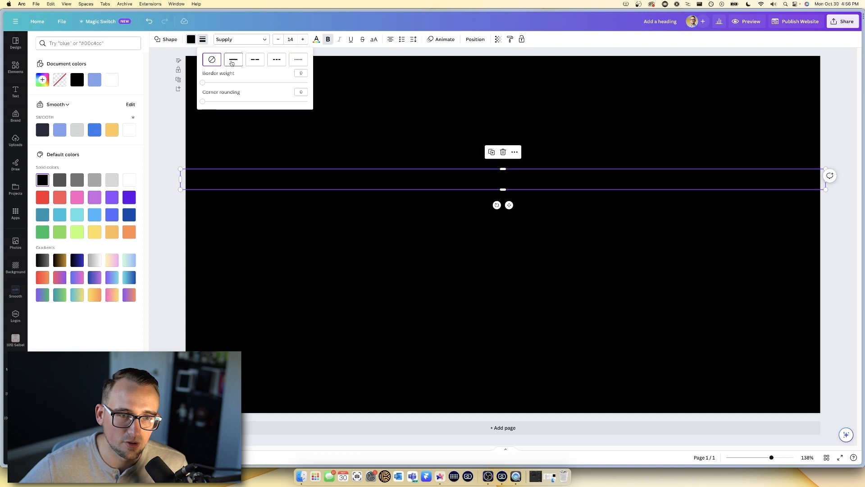
drag(202, 83, 204, 84)
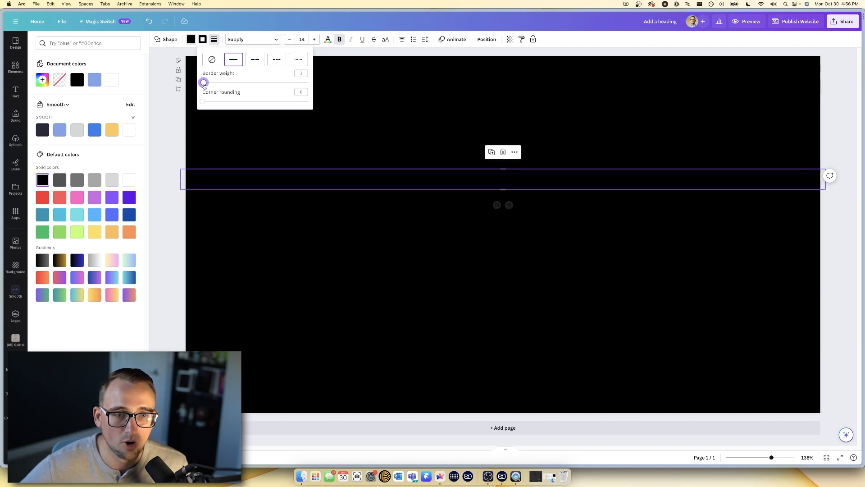
click(203, 39)
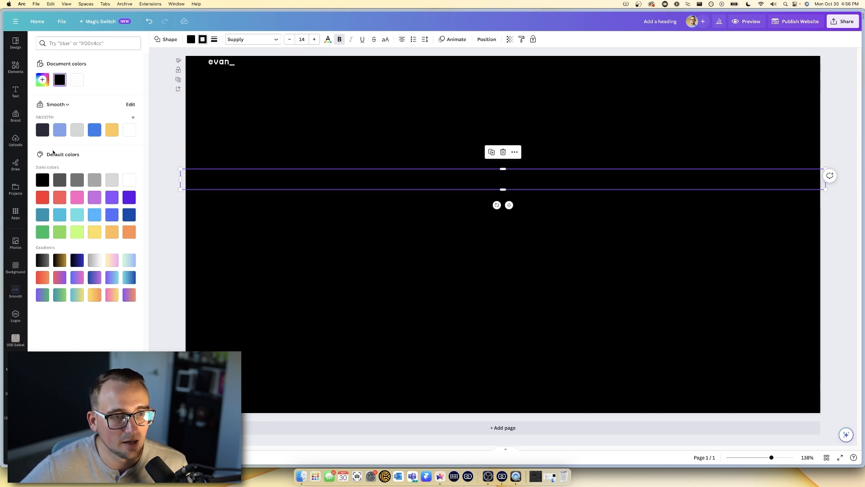
click(43, 79)
drag(92, 164, 74, 165)
text(4B4B4B)
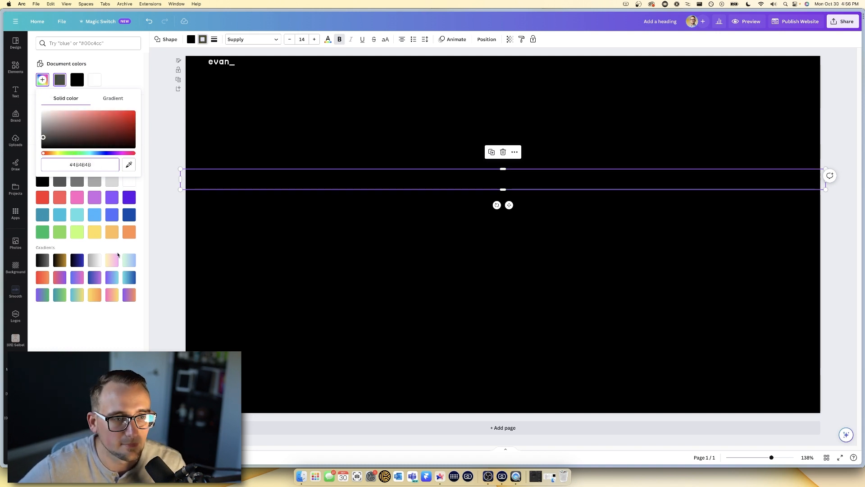
drag(305, 179, 305, 138)
click(305, 169)
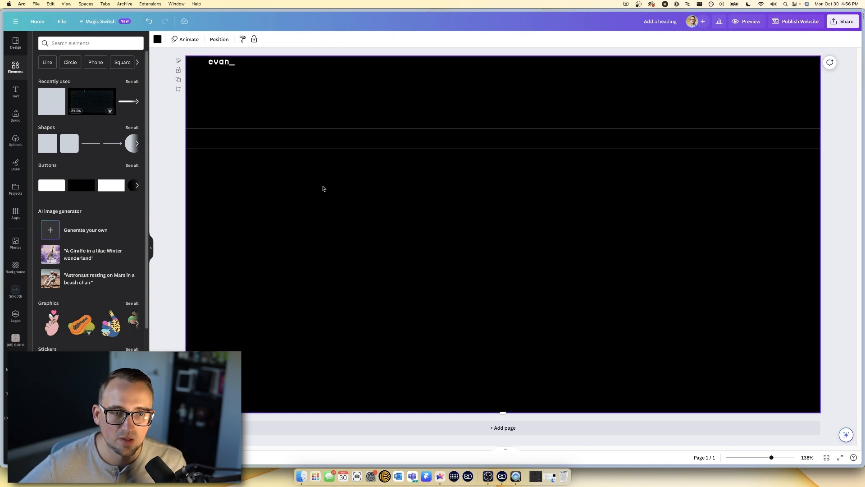
click(228, 65)
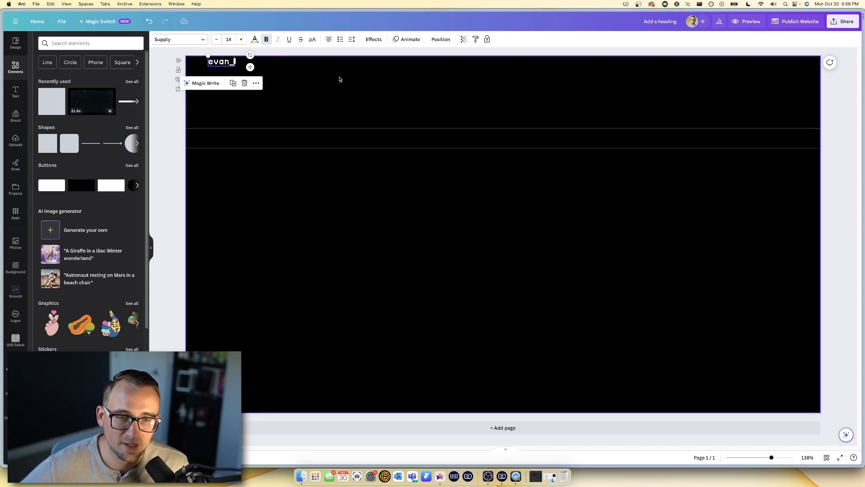
mouse_move(2, 181)
click(49, 209)
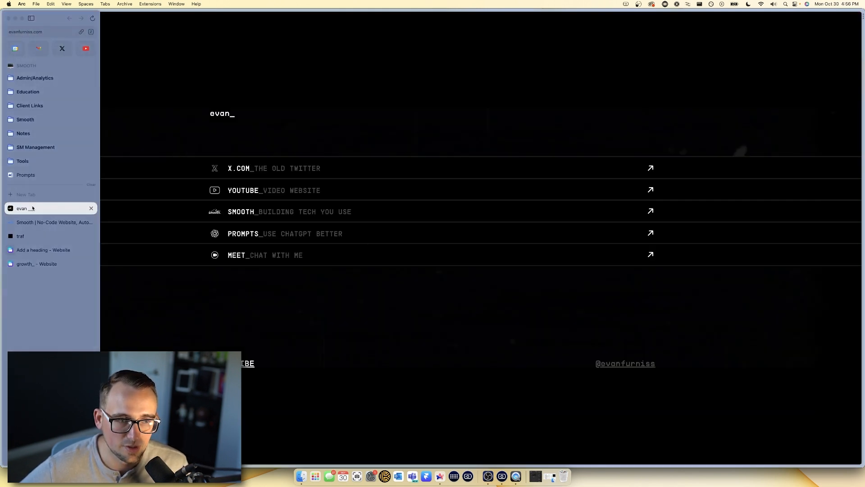
mouse_move(1, 45)
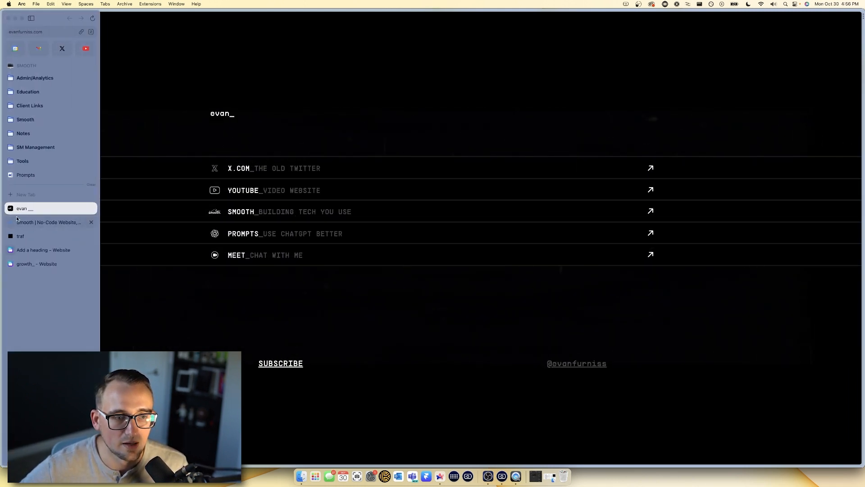
mouse_move(1, 149)
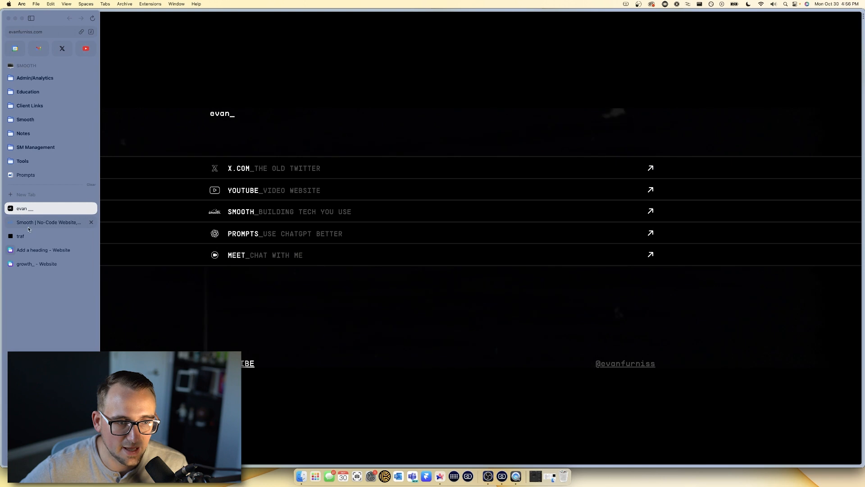
click(30, 251)
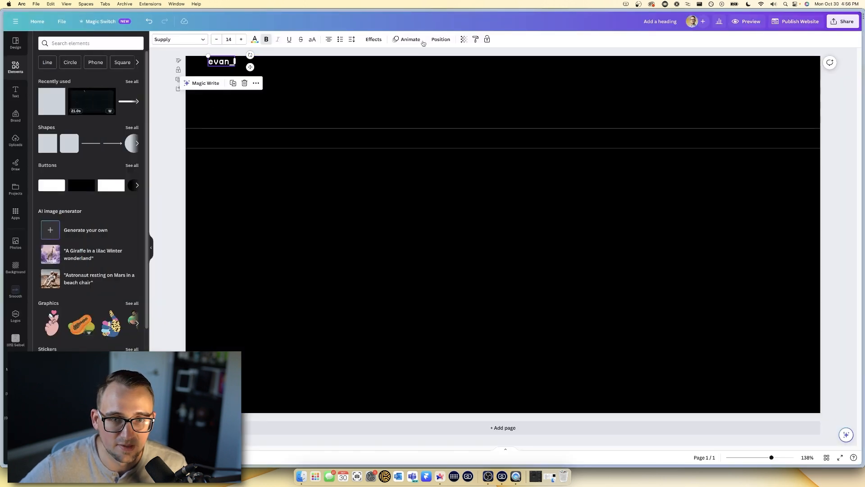
- Apply a Breathe animation to the evan_ heading and a Rise animation to the outlined strip
click(407, 39)
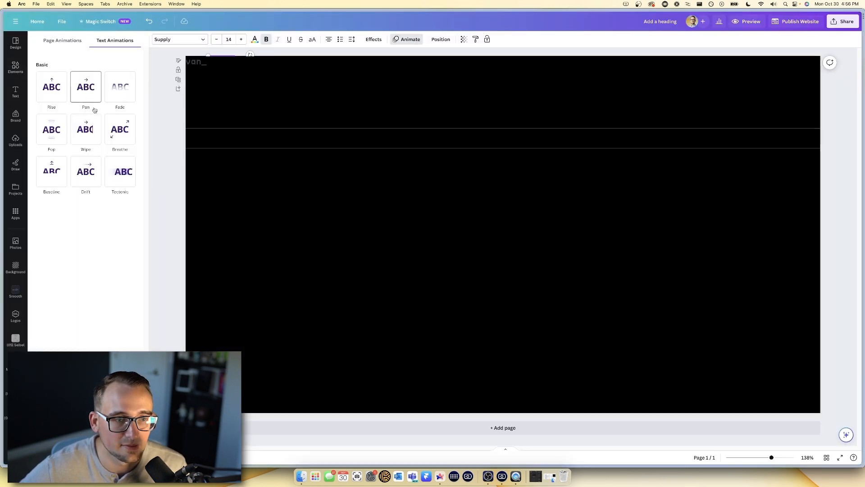
click(119, 130)
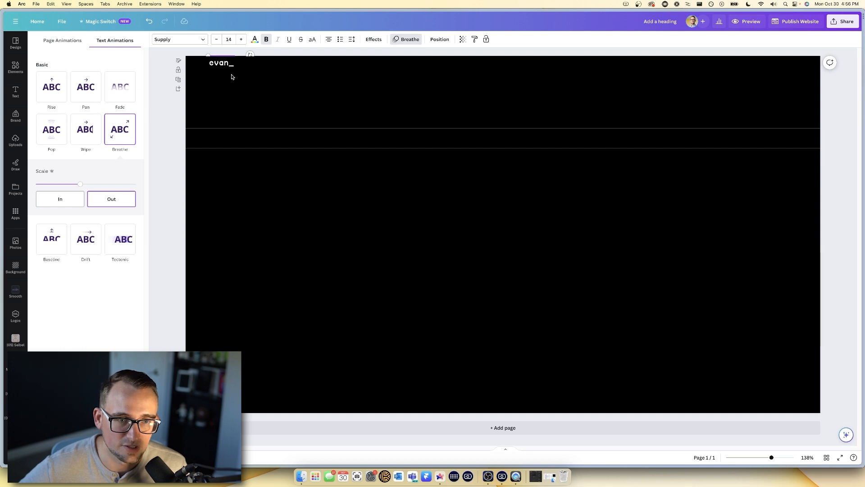
click(300, 147)
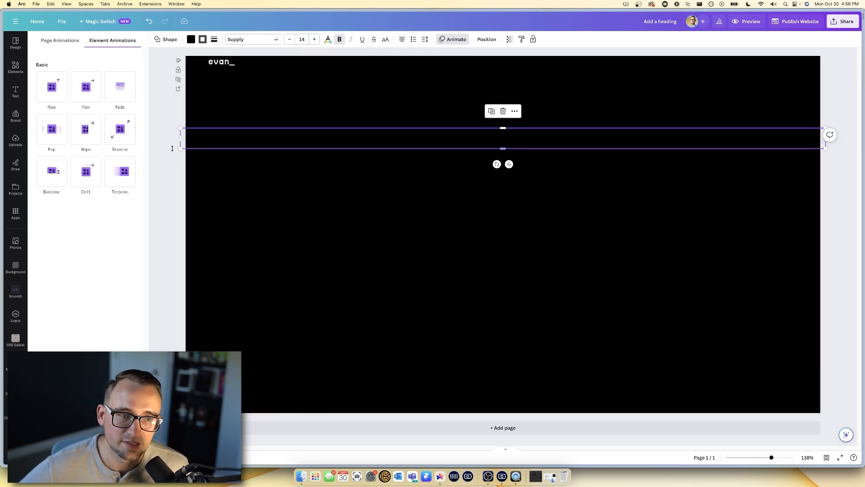
click(53, 97)
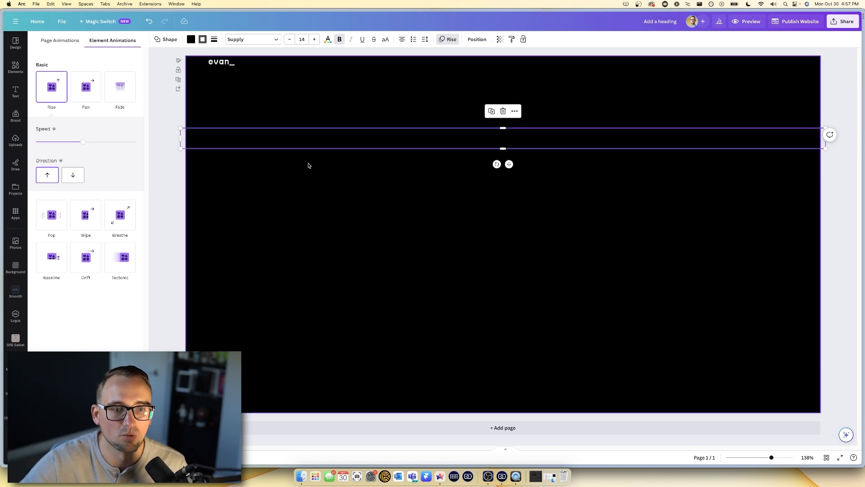
click(323, 171)
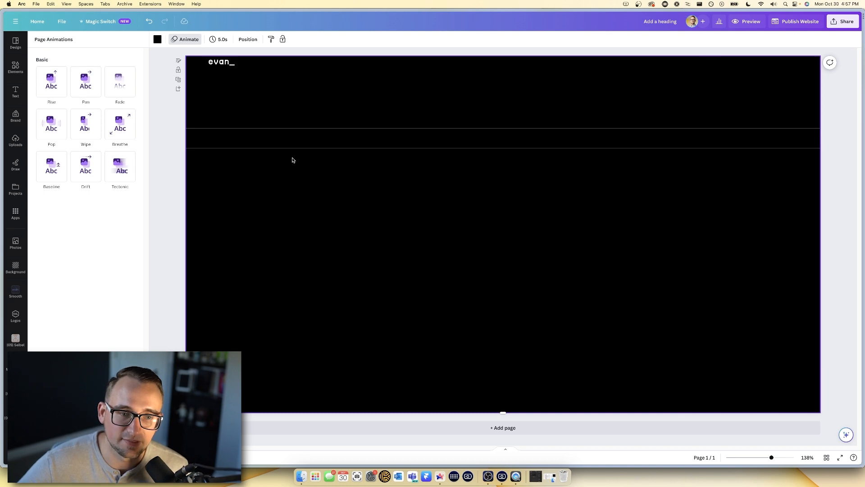
- Search Elements for 'x logo', insert it in white, and shrink it onto the strip's left end
click(15, 92)
click(19, 72)
click(77, 45)
text(x logo)
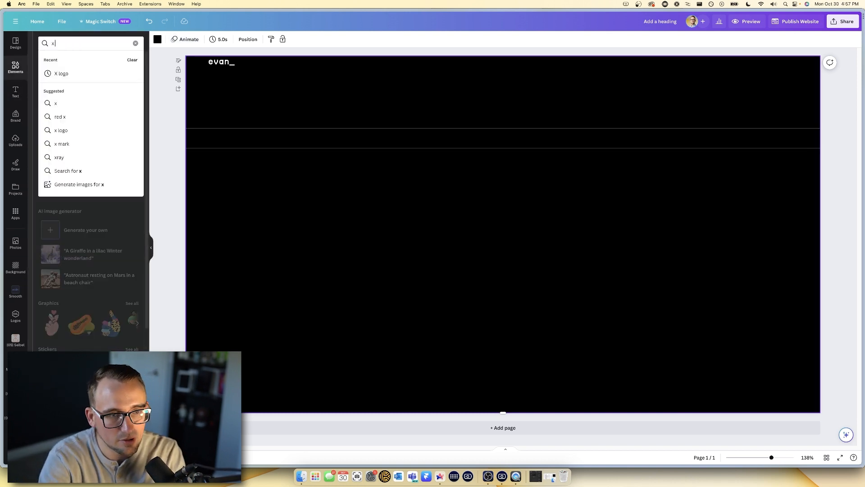
key(Return)
click(57, 118)
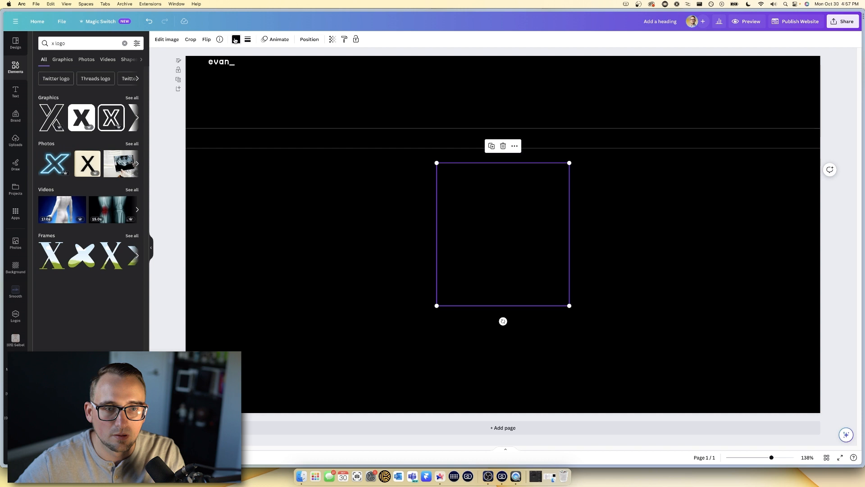
click(235, 39)
click(130, 130)
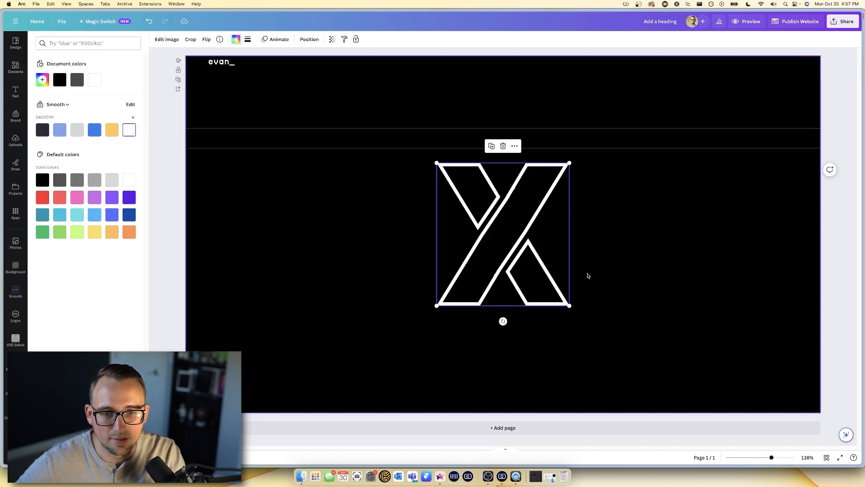
drag(571, 308, 209, 139)
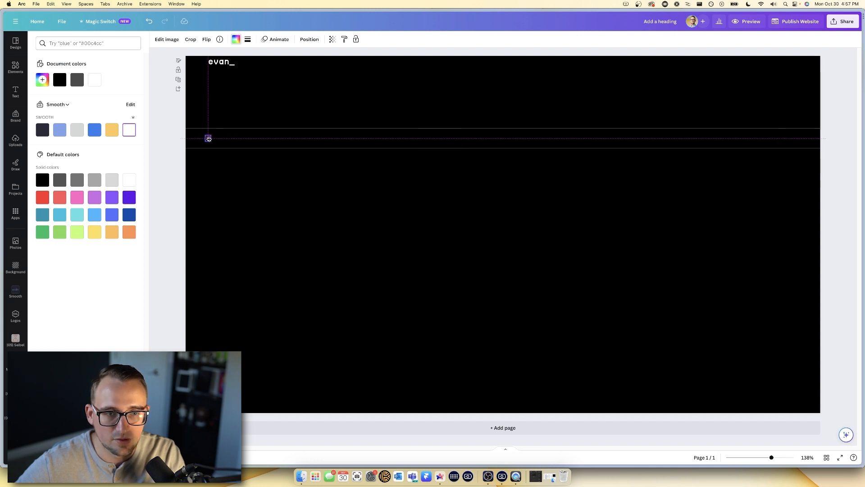
drag(211, 138, 211, 139)
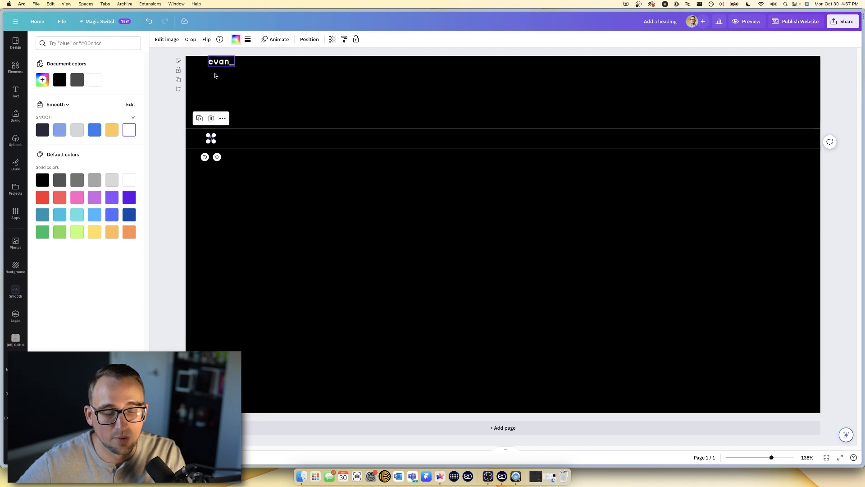
click(231, 164)
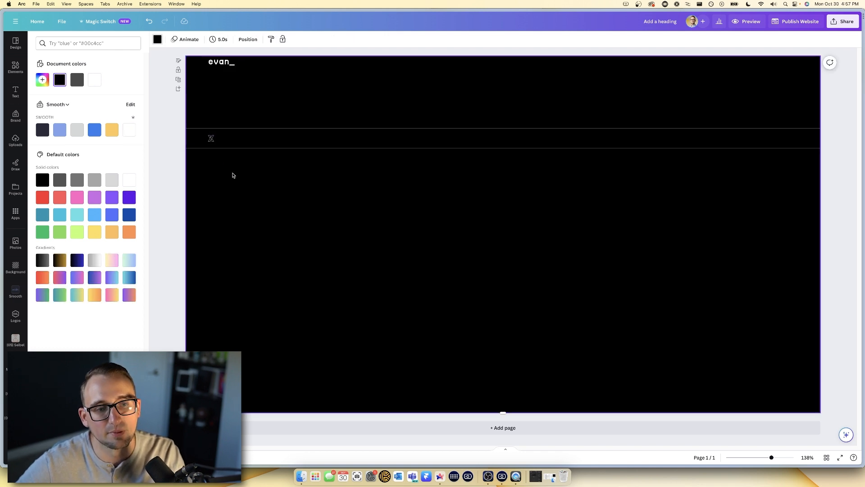
click(15, 91)
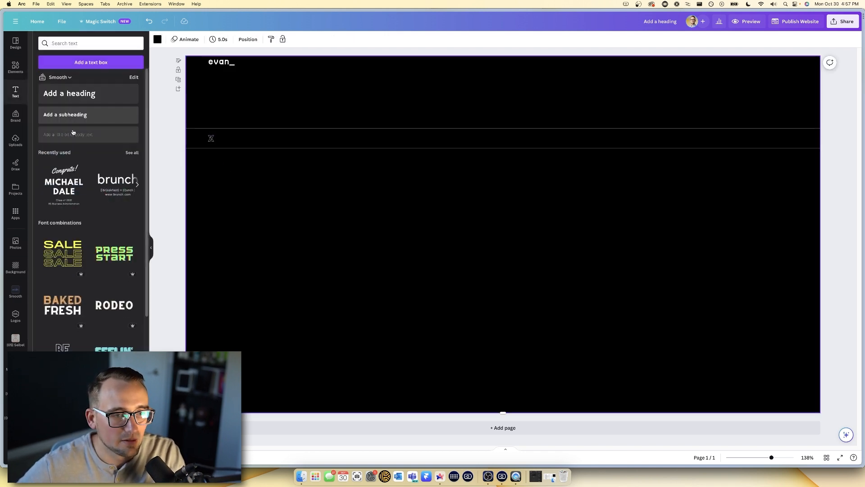
- Add a body text box beside the X icon reading 'x.com_The Olde Twitter'
click(74, 136)
drag(476, 234, 238, 138)
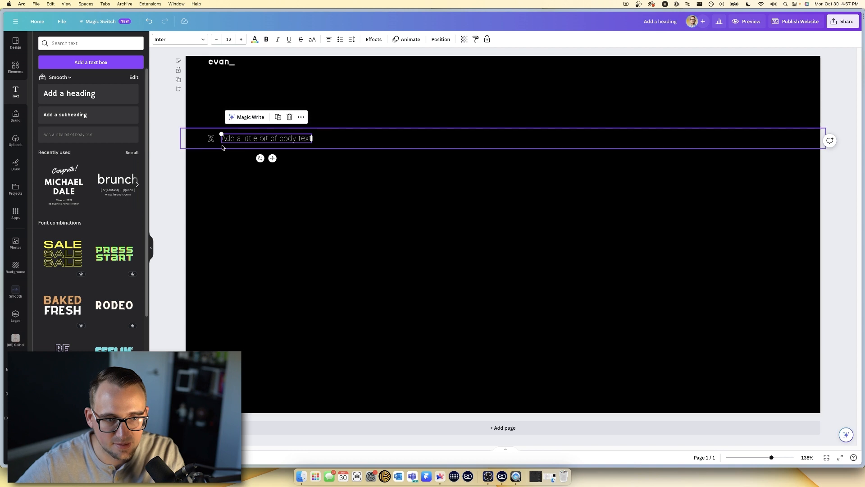
click(251, 205)
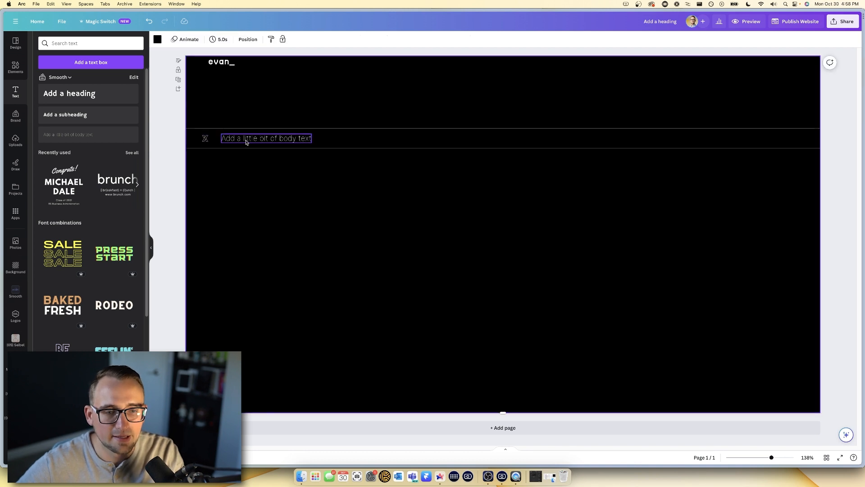
click(246, 141)
click(246, 139)
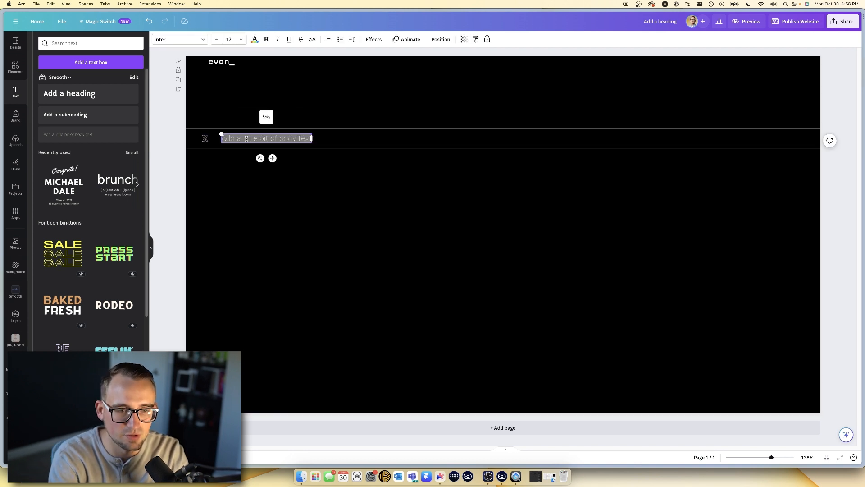
text(x.com)
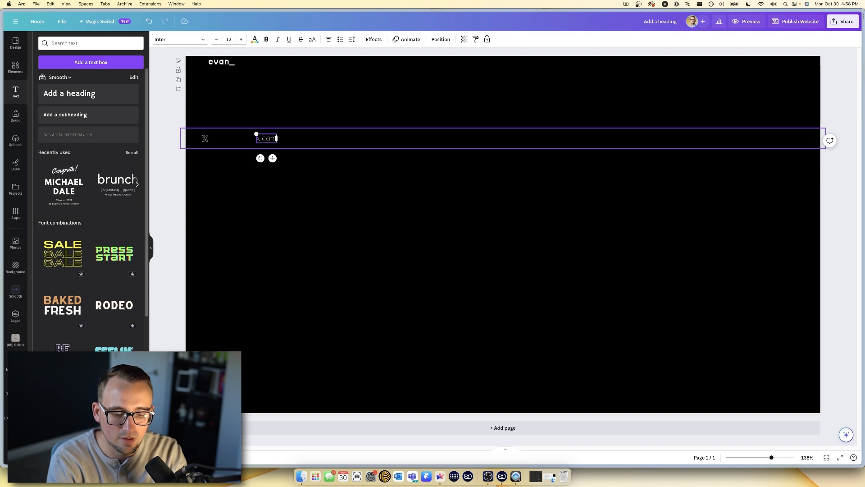
text(_The Olde)
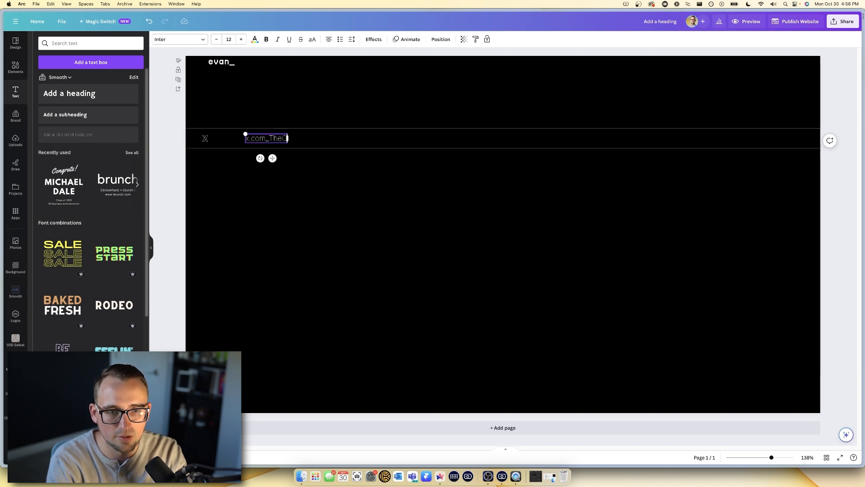
text( Twitter)
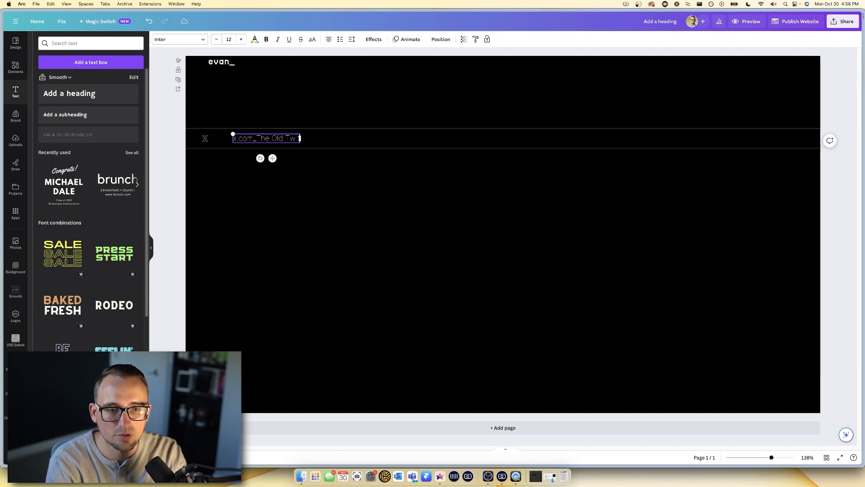
click(294, 187)
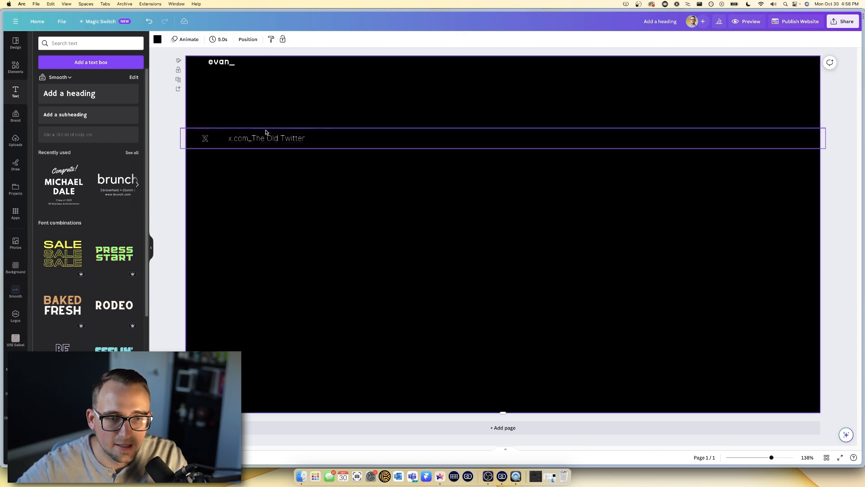
click(264, 137)
- Set the x.com text to Supply Medium and colour '_The Old Twitter' grey
click(181, 39)
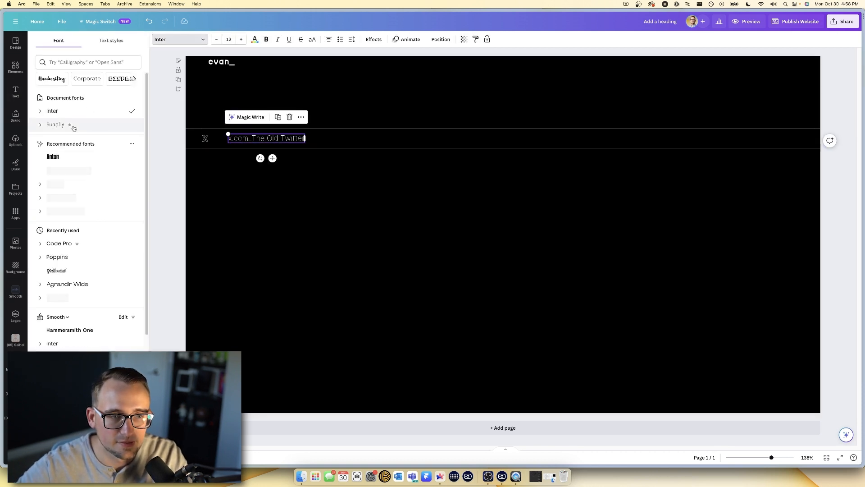
click(45, 126)
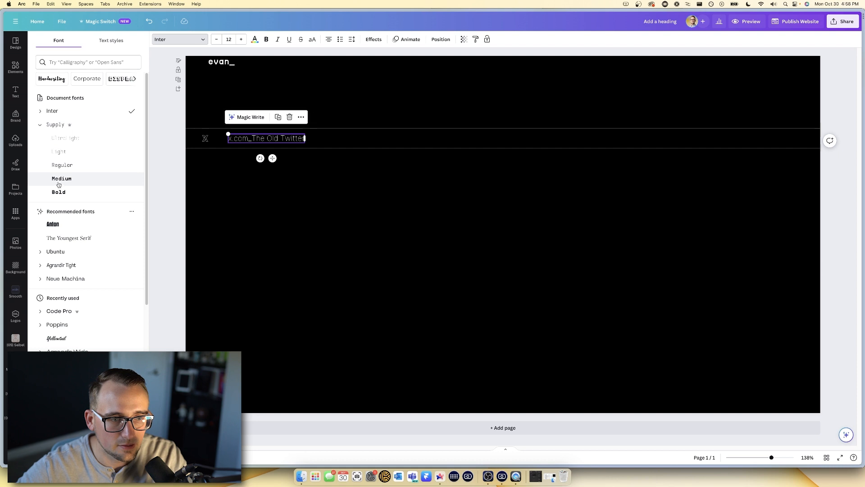
click(67, 166)
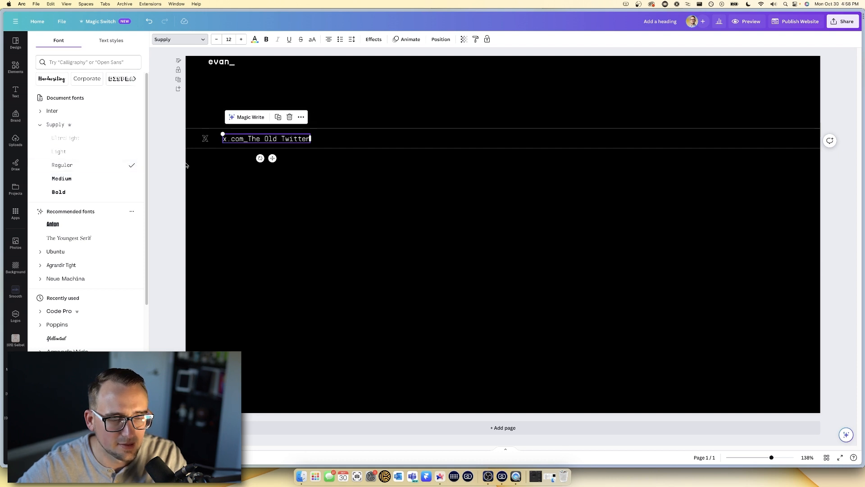
click(62, 179)
drag(242, 139, 322, 142)
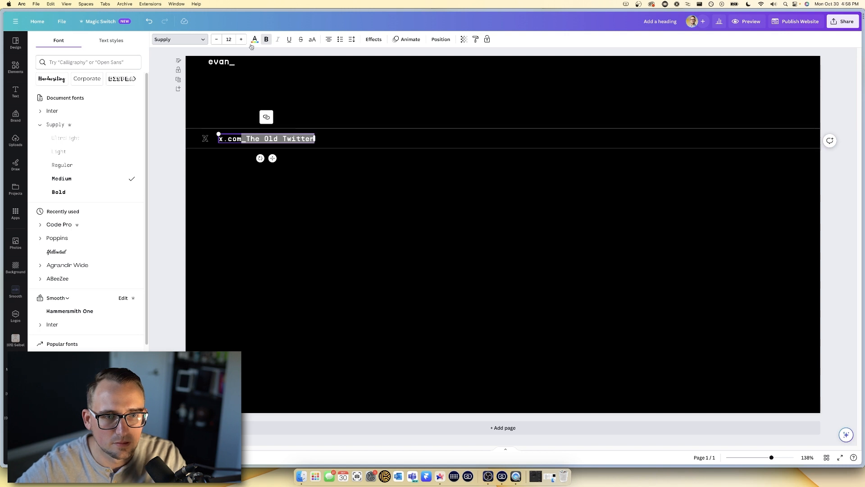
click(254, 39)
click(78, 81)
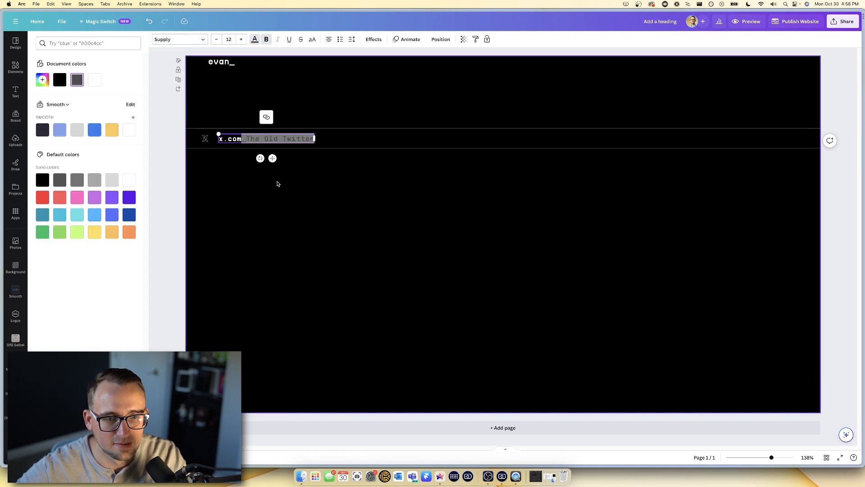
click(276, 172)
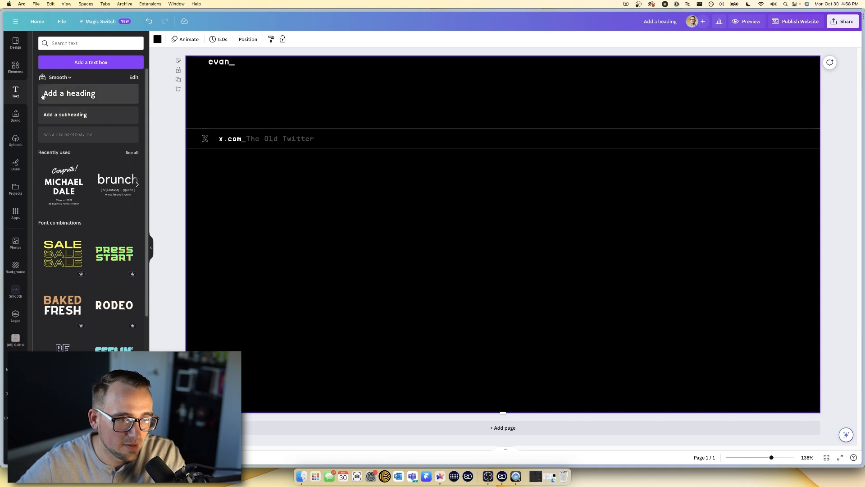
- Search Elements for 'arrow' and add a straight arrow graphic to the page
click(15, 67)
click(78, 45)
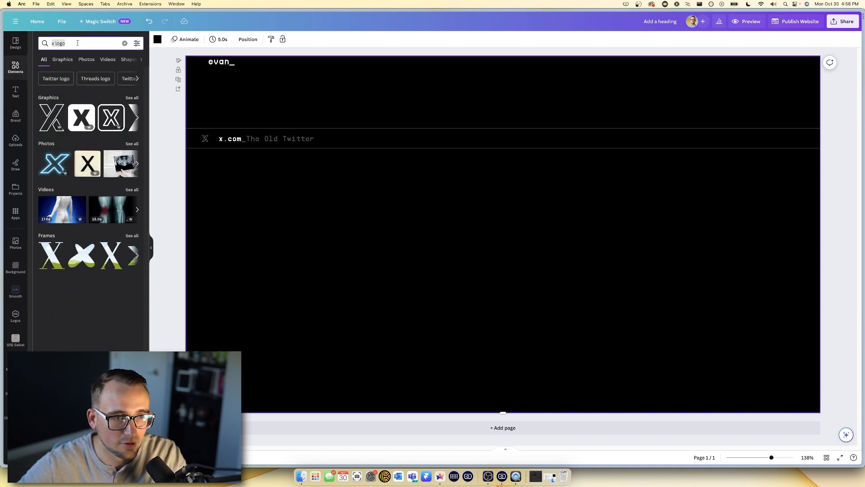
text(arrow)
key(Return)
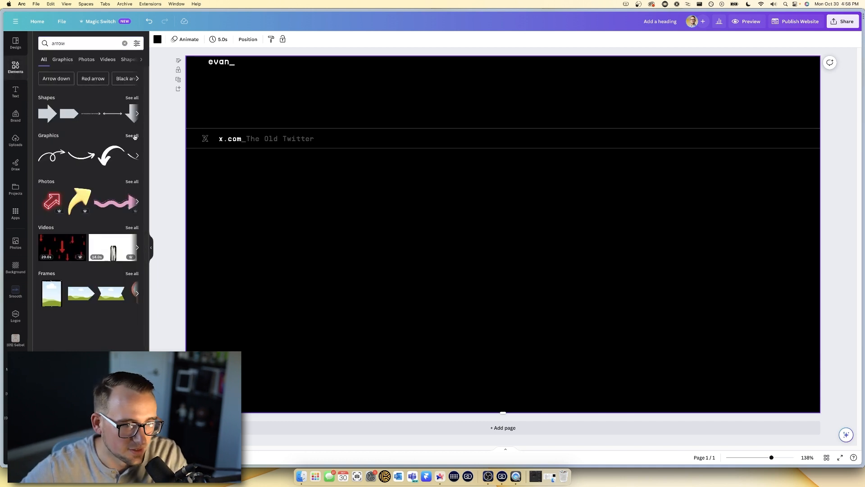
click(135, 136)
scroll(90, 202, down, 5)
click(88, 237)
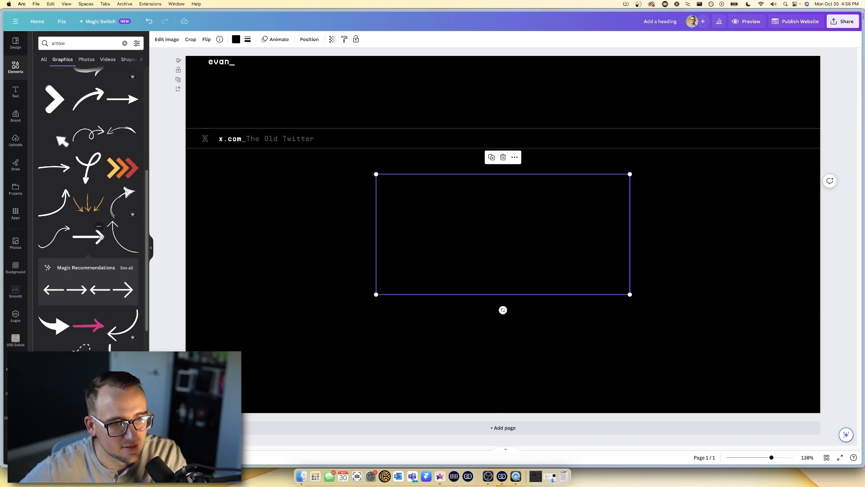
- Colour the straight arrow white
click(236, 39)
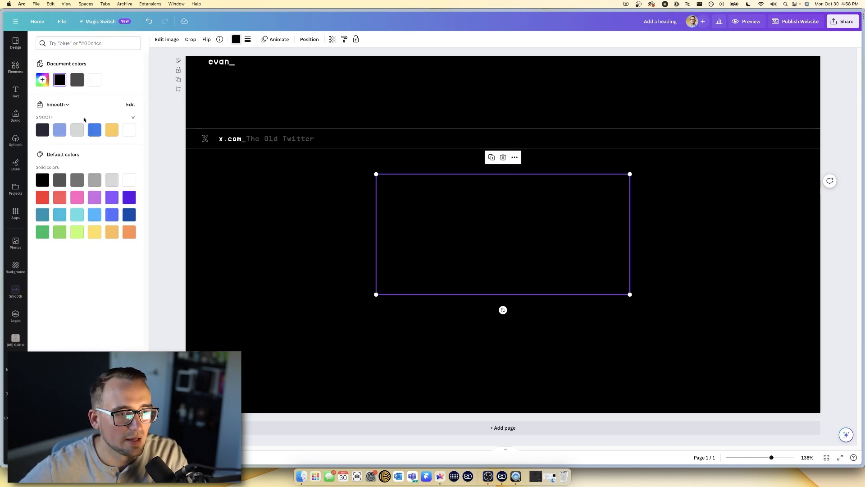
click(129, 179)
click(472, 296)
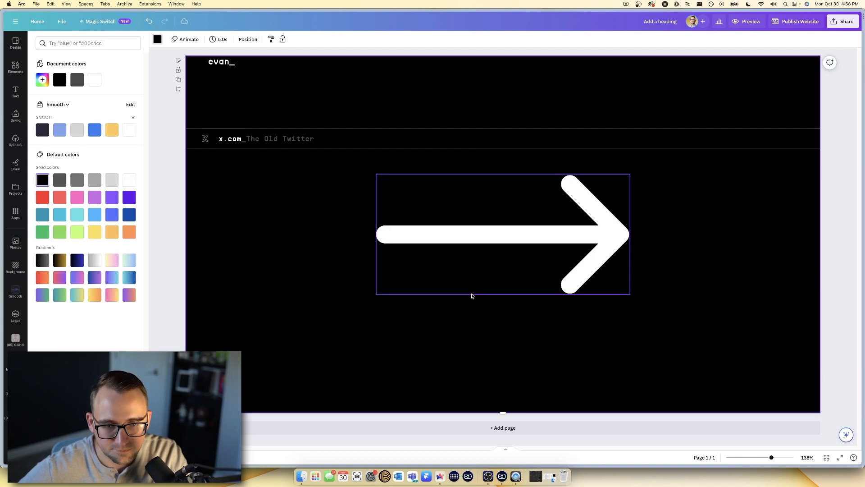
click(494, 247)
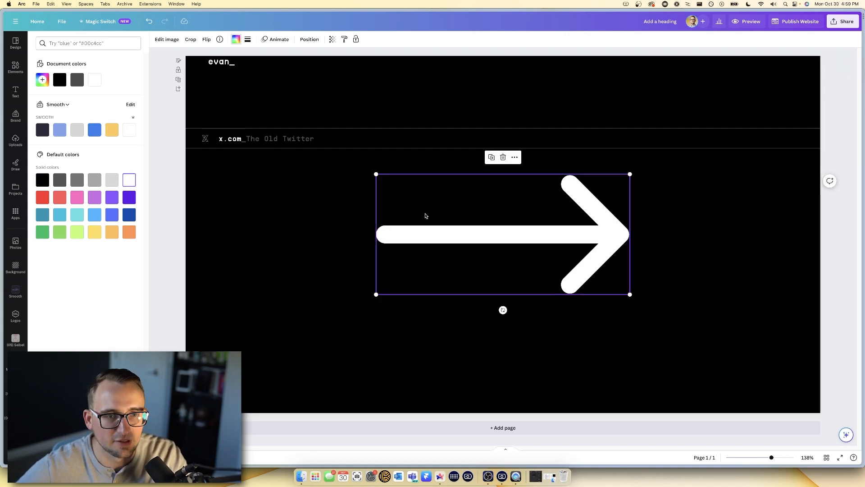
click(236, 39)
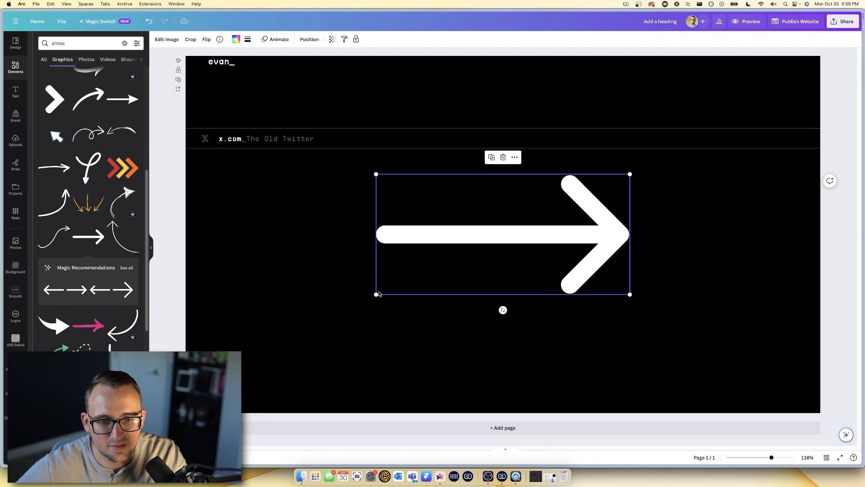
double_click(418, 274)
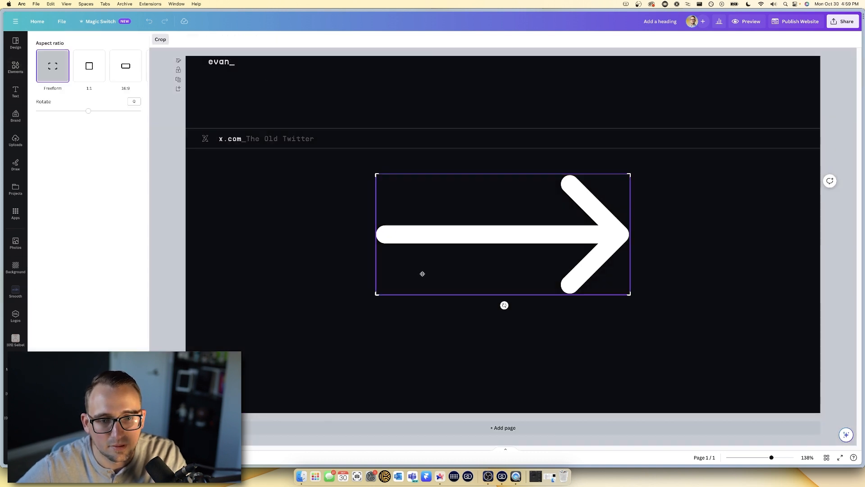
- Crop the arrow to its head, tilt it up-right, and shrink it onto the x.com row's right end
drag(379, 293, 489, 303)
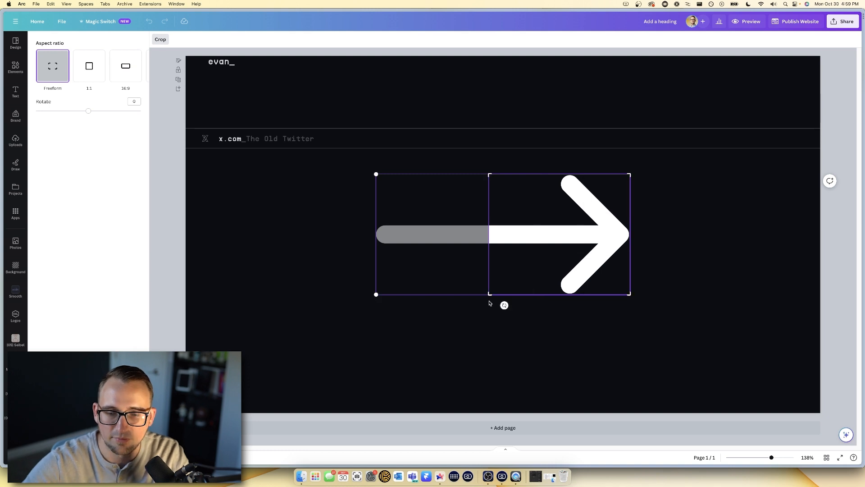
key(Return)
drag(560, 310, 623, 296)
drag(552, 327, 802, 138)
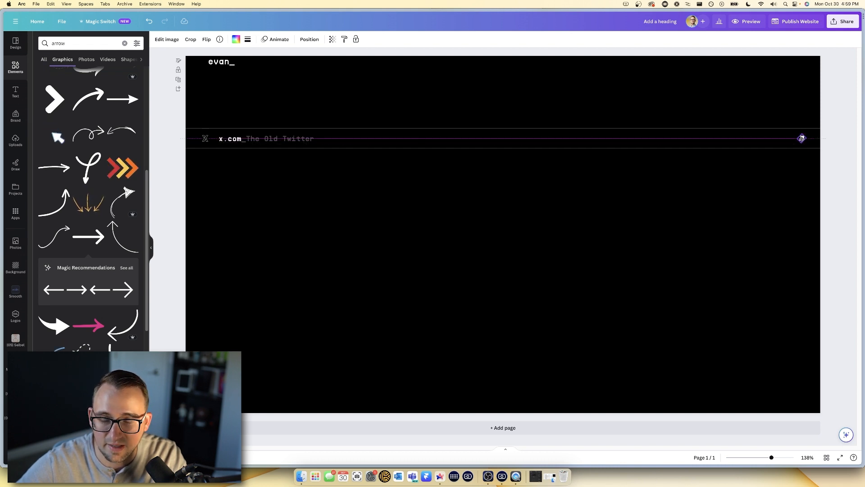
drag(802, 139, 801, 138)
click(809, 145)
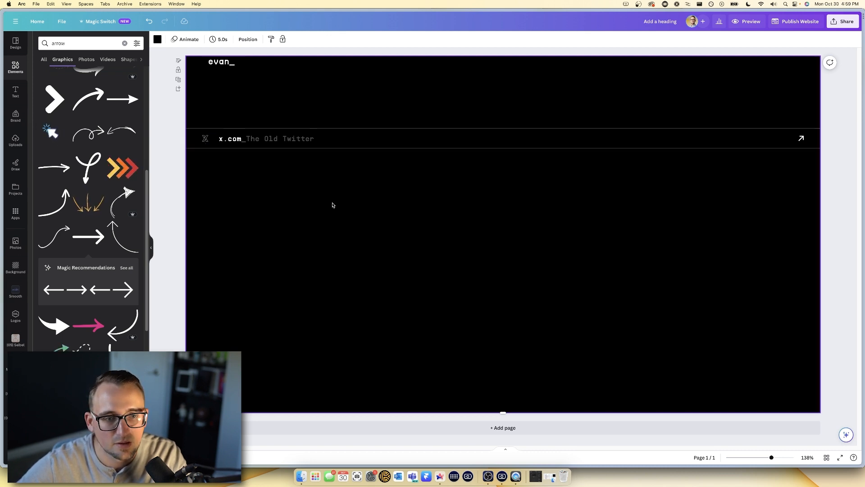
- Check the row's X logo, then view the evan_ reference page in Arc
click(205, 139)
click(205, 139)
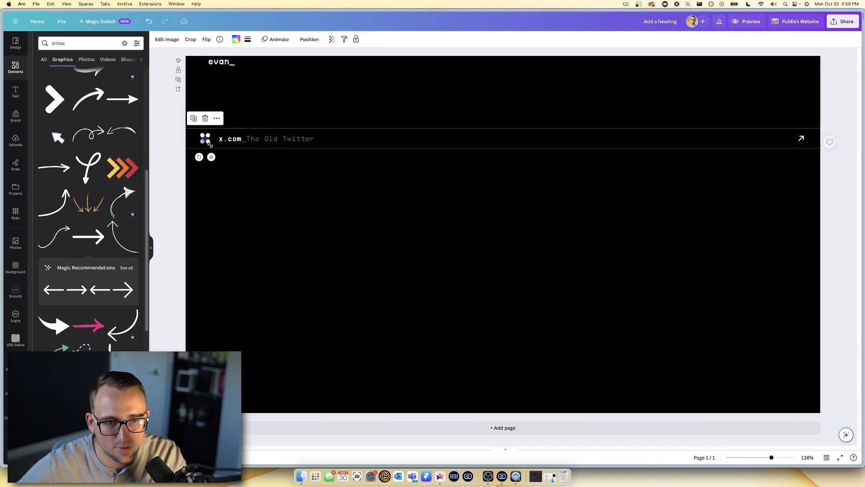
click(225, 166)
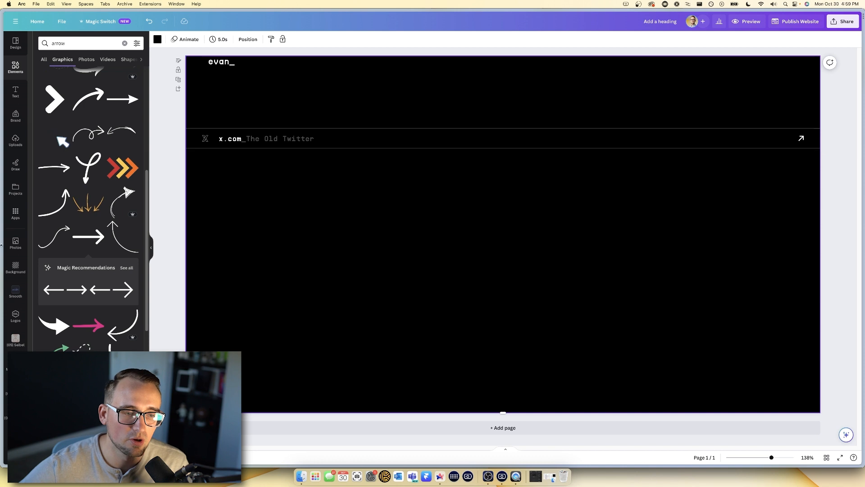
mouse_move(1, 276)
click(62, 211)
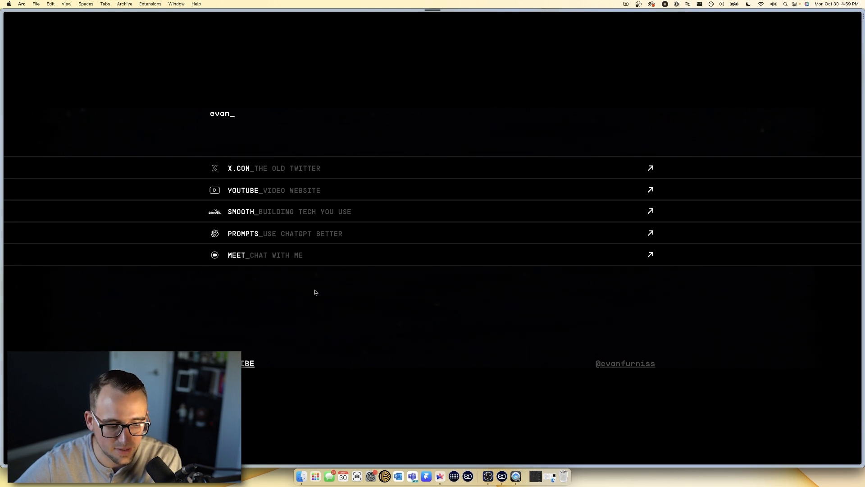
- Reload the live website to check it, then return to the Canva editor
key(super+r)
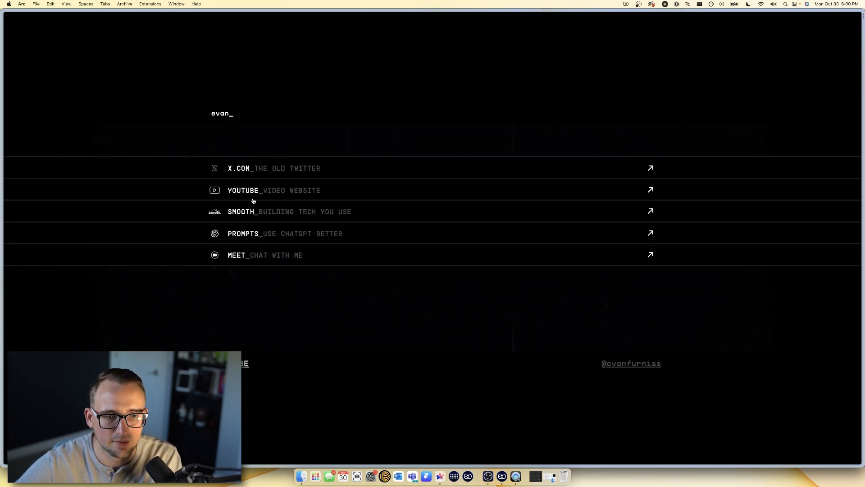
mouse_move(3, 227)
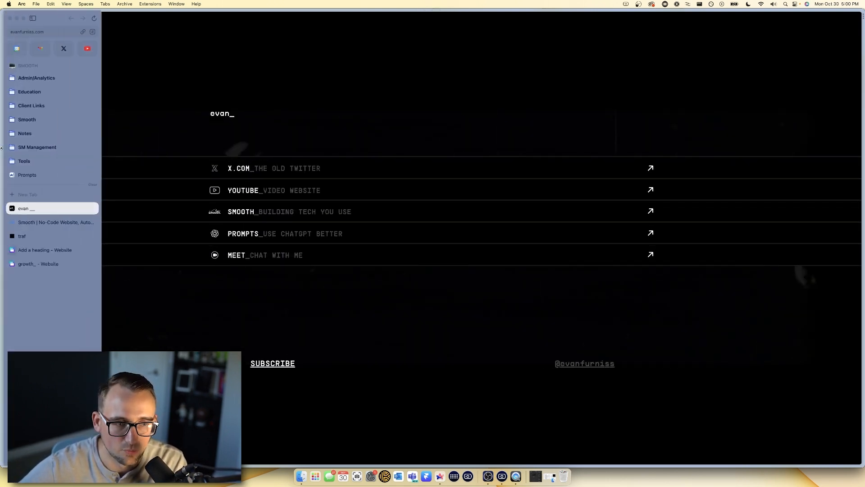
click(38, 250)
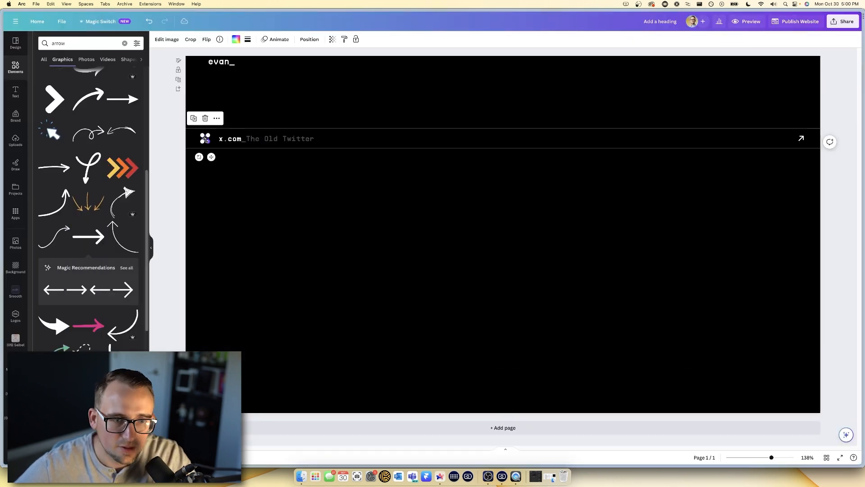
- Give the X logo a Pan entrance animation moving leftward
click(275, 39)
click(82, 86)
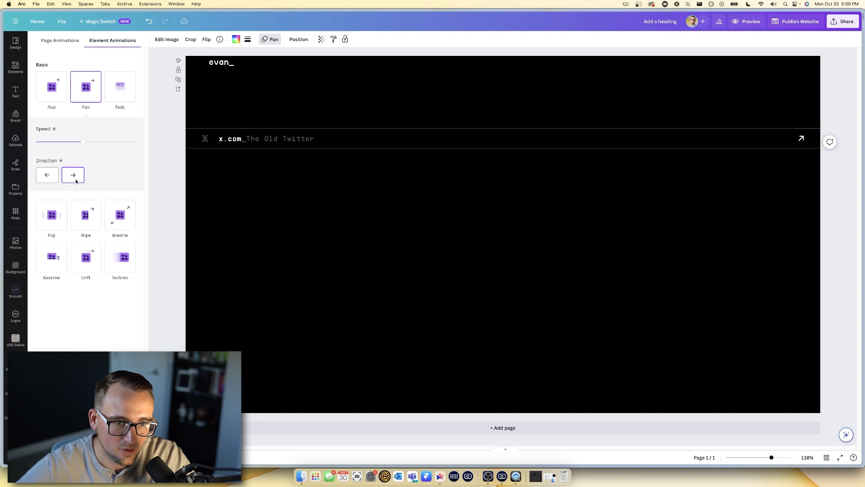
click(47, 175)
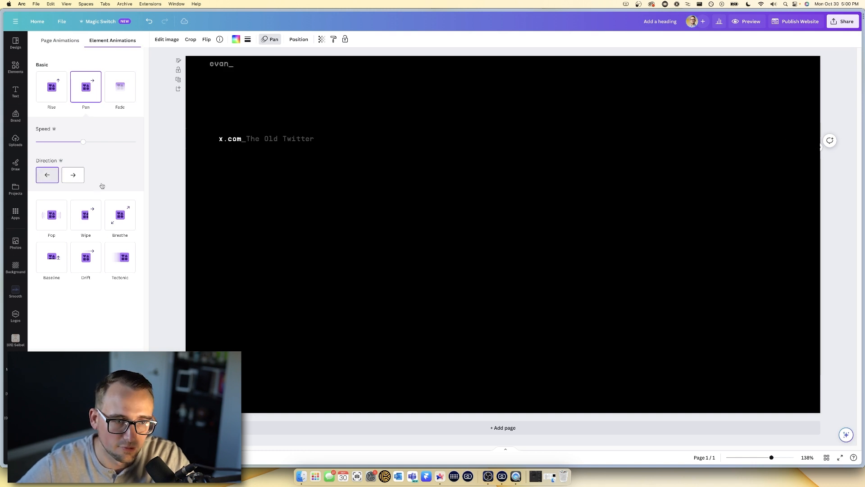
- After trying Tectonic, give the x.com link text a left-to-right Wipe animation
click(256, 139)
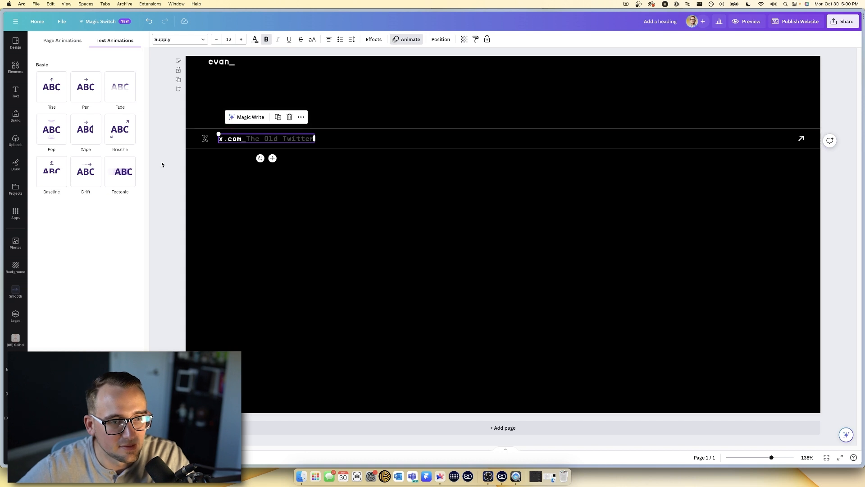
click(119, 171)
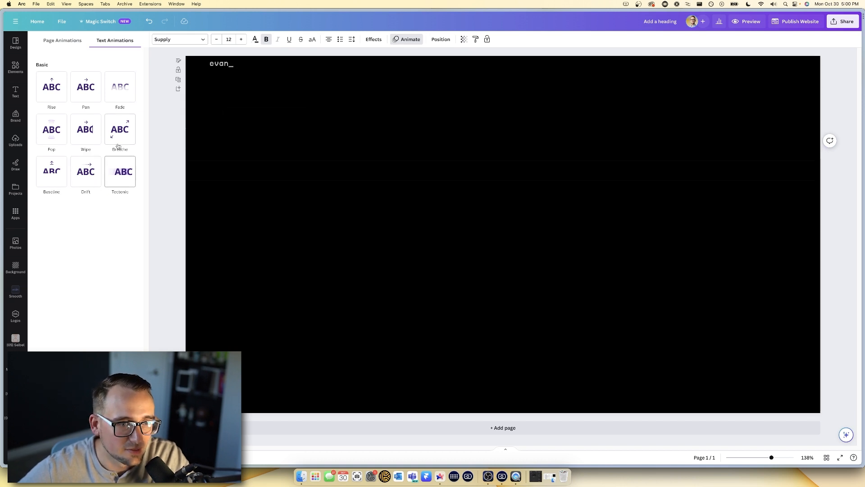
click(85, 131)
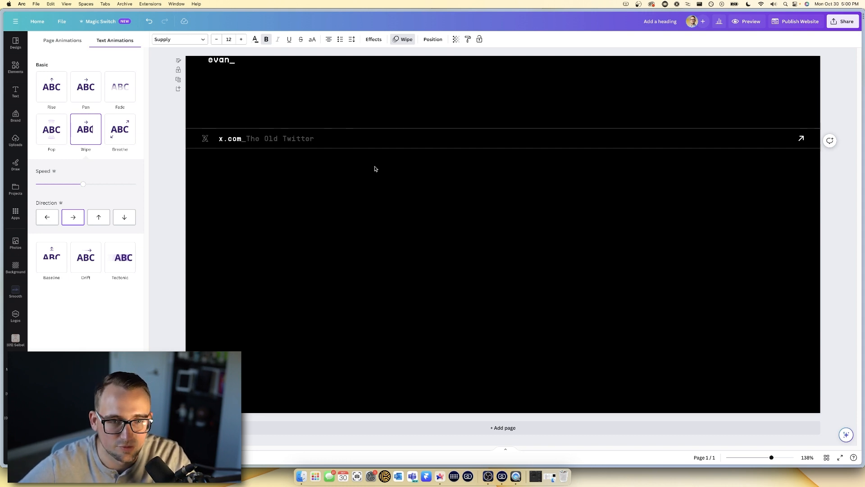
mouse_move(96, 132)
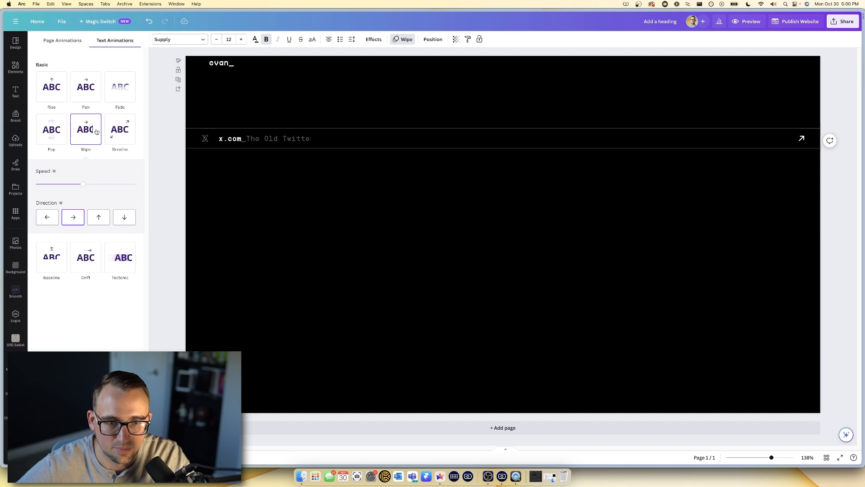
click(340, 193)
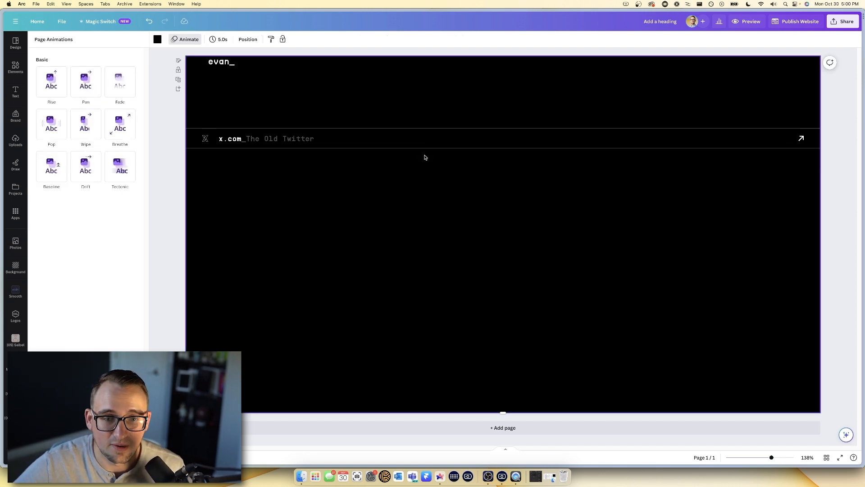
click(433, 141)
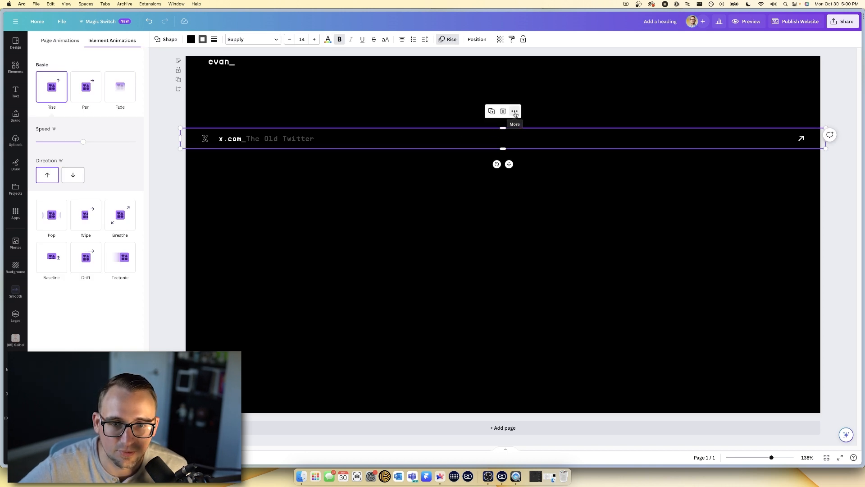
click(515, 112)
click(533, 248)
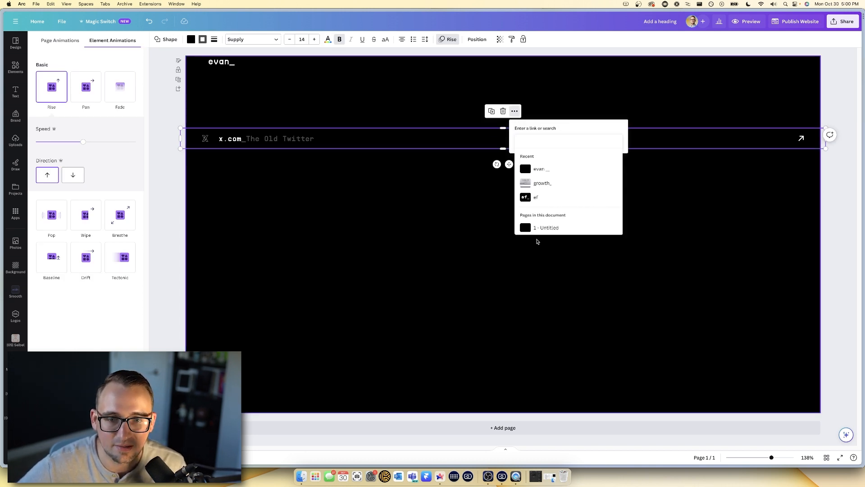
text(www.x.com/ev)
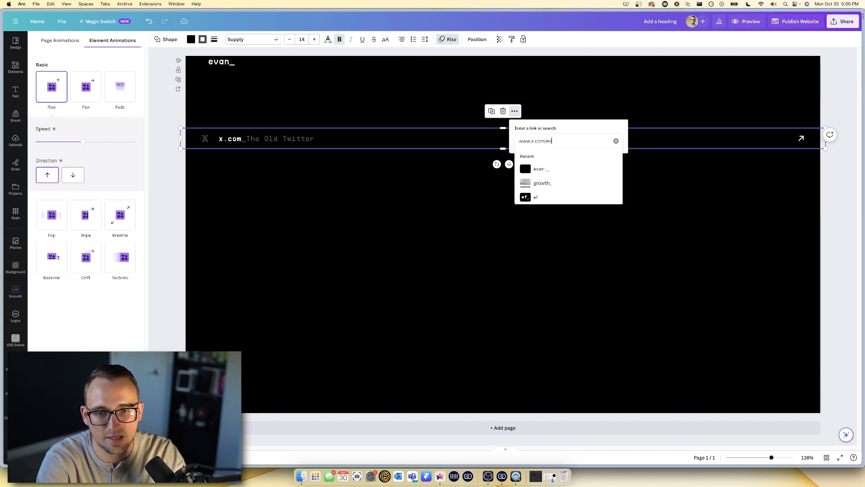
key(Return)
click(403, 235)
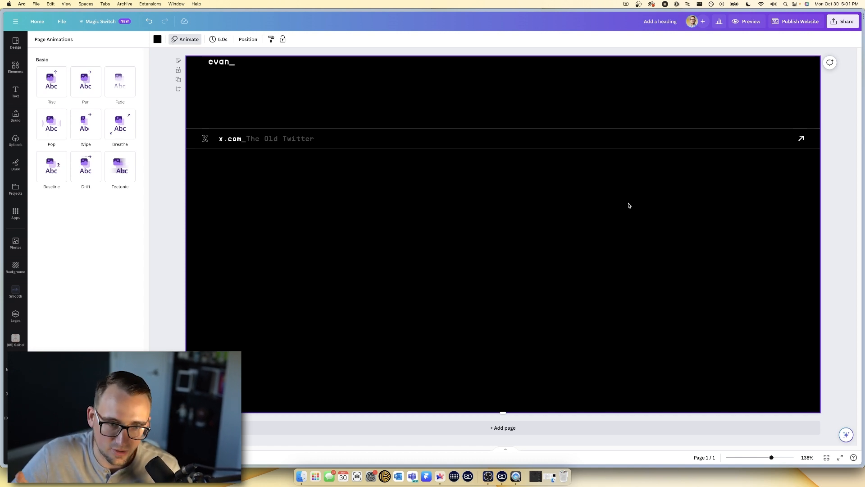
- Look up arrow graphics in Elements and compare the design with the finished evan_ reference page
click(233, 175)
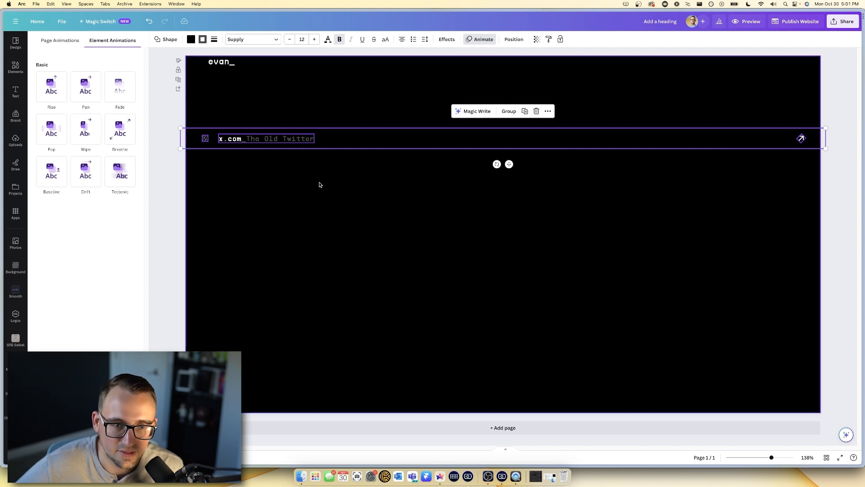
click(831, 170)
click(752, 190)
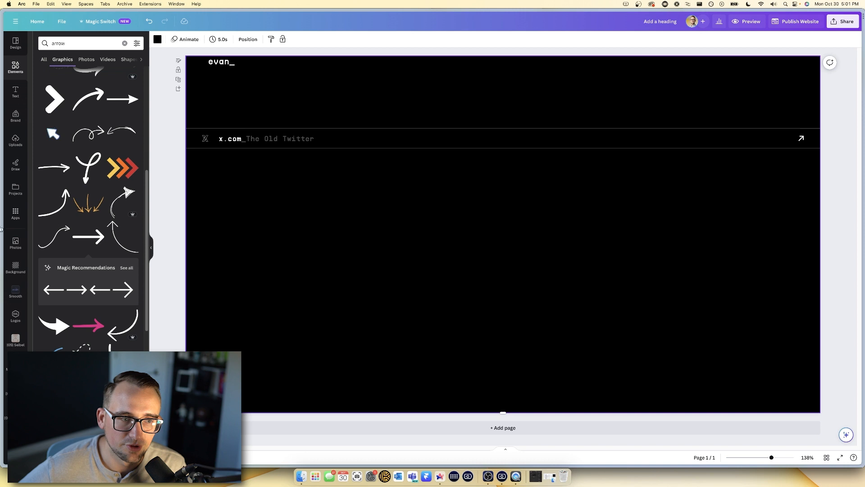
mouse_move(1, 211)
click(30, 211)
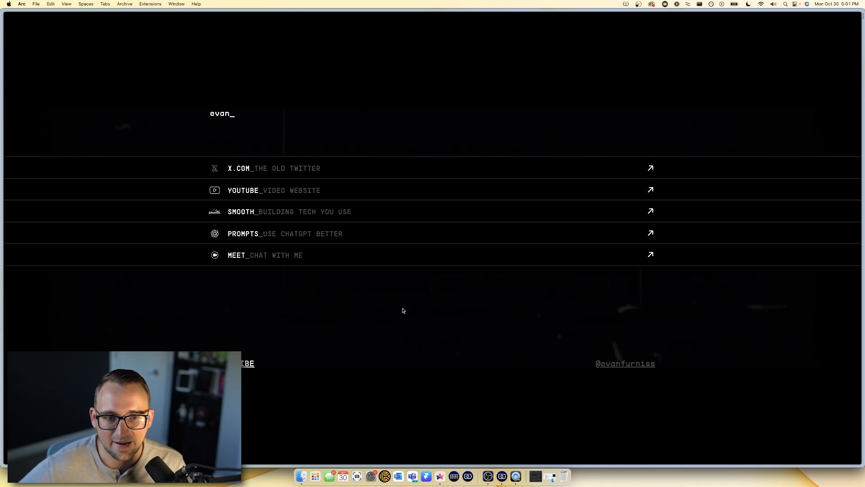
mouse_move(1, 309)
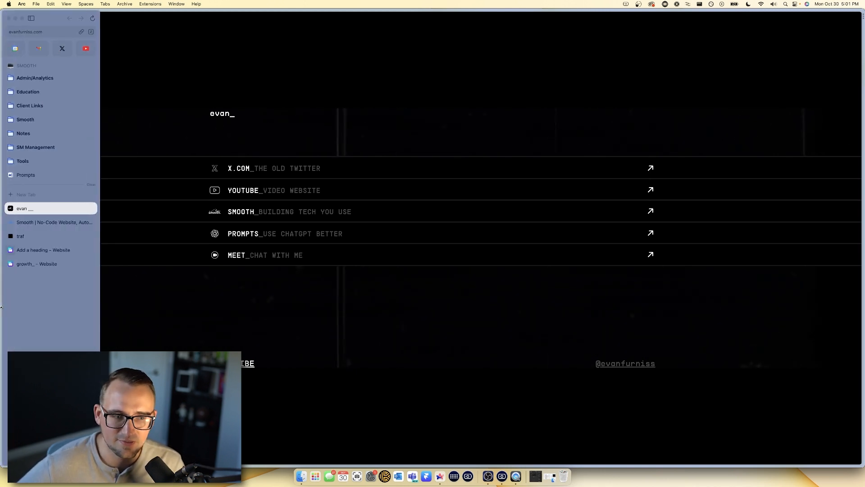
click(34, 248)
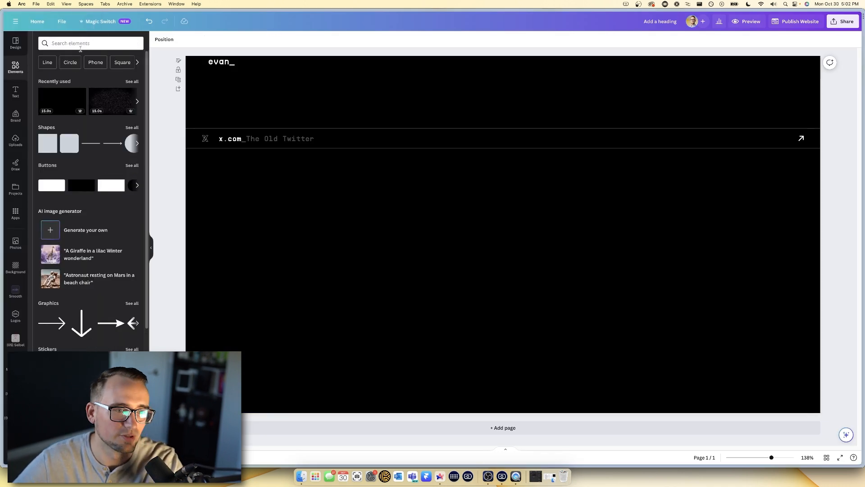
- Search Elements for 'noise' and add the 21-second noise video clip
mouse_move(62, 55)
click(120, 41)
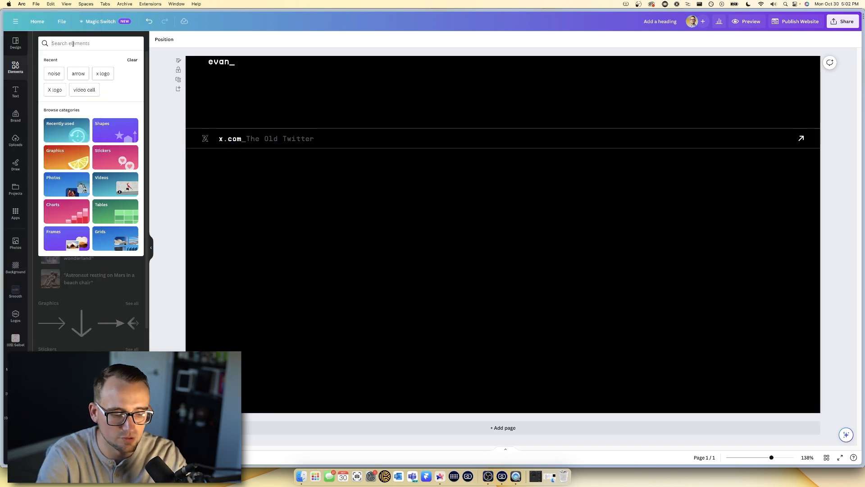
text(noise)
key(Return)
click(131, 190)
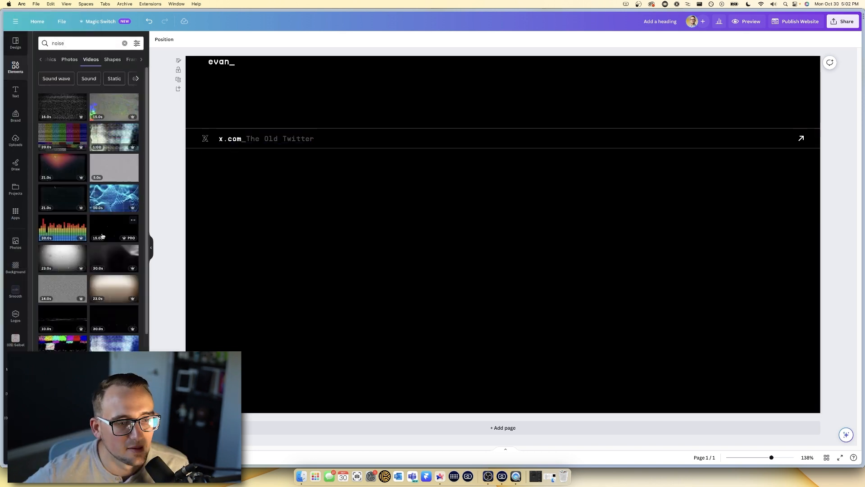
click(54, 201)
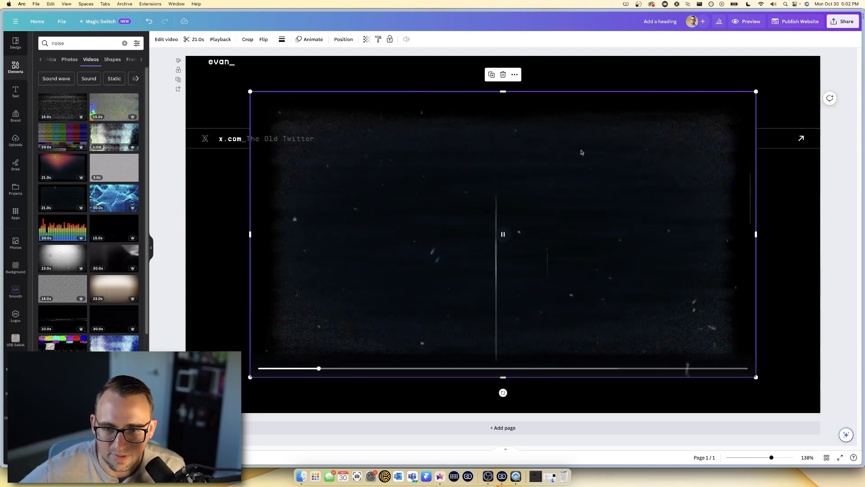
- Stretch the noise video to fill the page and send it to the back
drag(260, 237, 198, 203)
drag(692, 341, 821, 414)
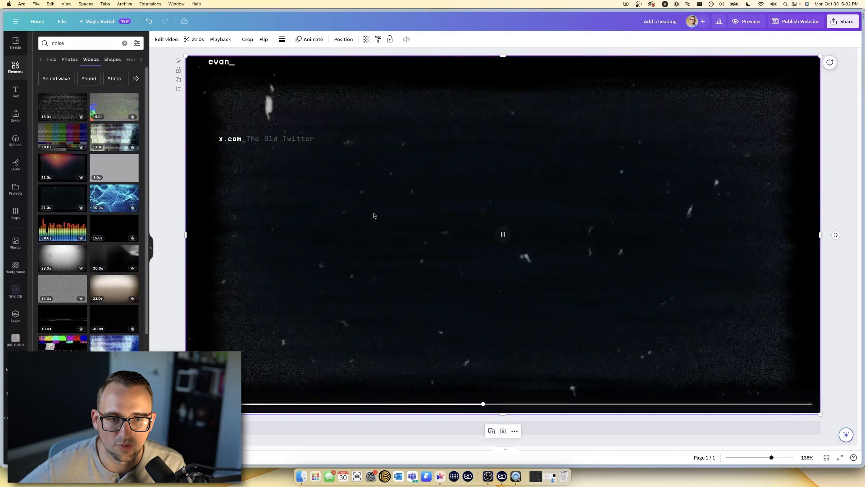
click(344, 39)
click(110, 70)
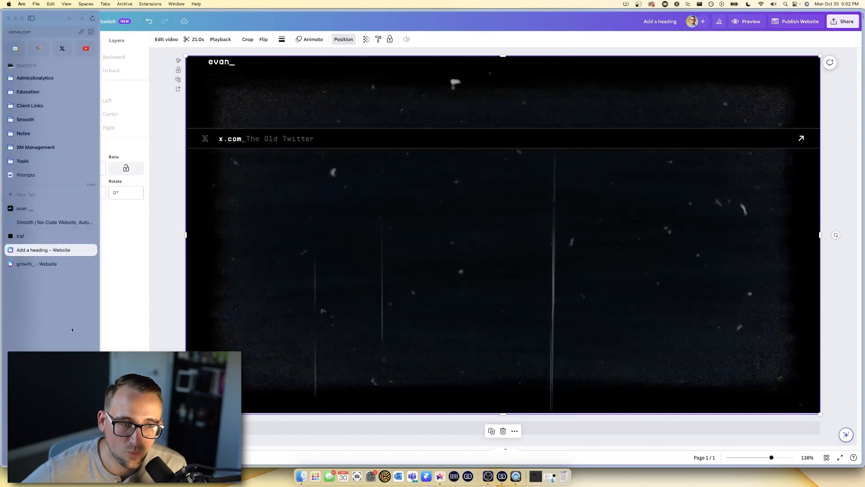
- Set the noise video's transparency to 24%
click(366, 39)
drag(355, 67, 318, 67)
click(503, 234)
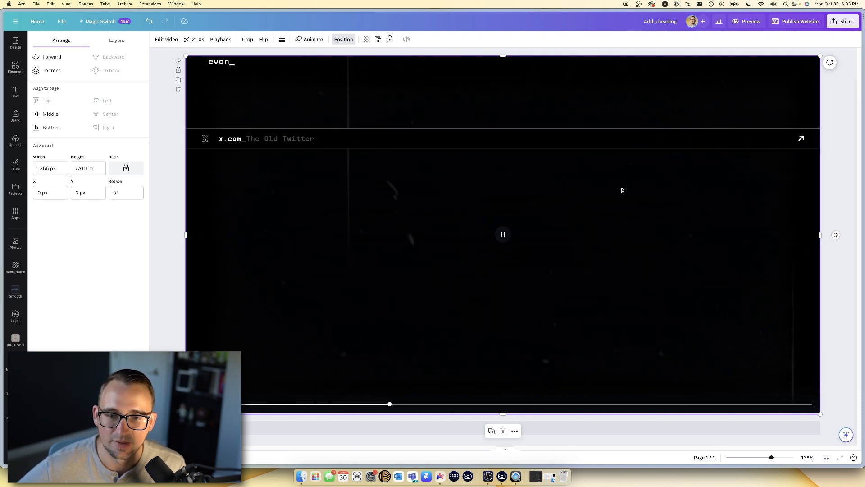
- Duplicate the noise video and align the copy with the page's top-left corner
right_click(345, 235)
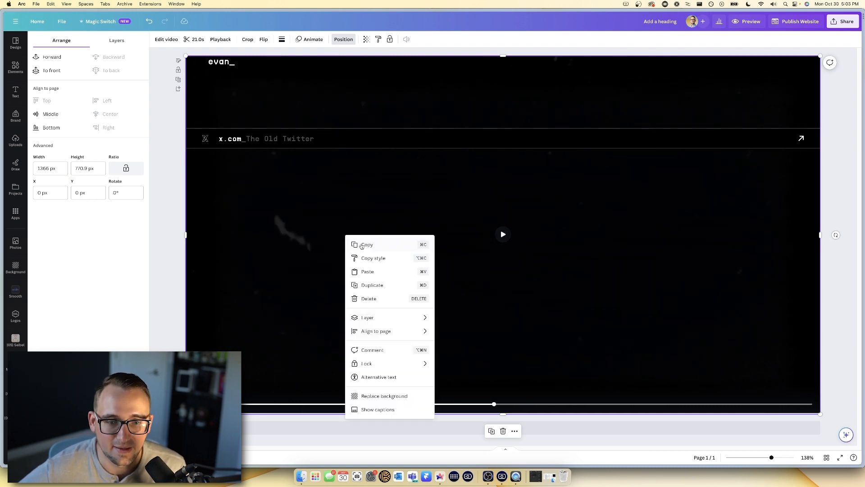
click(370, 285)
drag(328, 250, 319, 243)
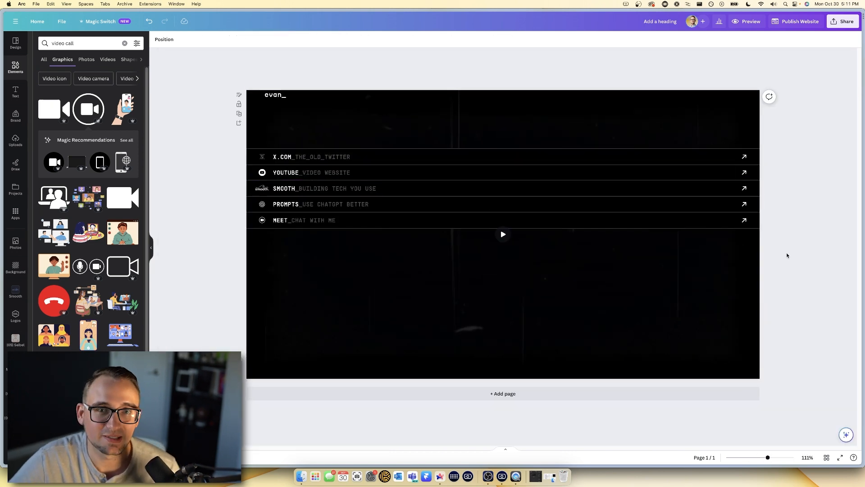
- Move the five link rows lower along the centre guide, then select the background video
drag(791, 138, 209, 271)
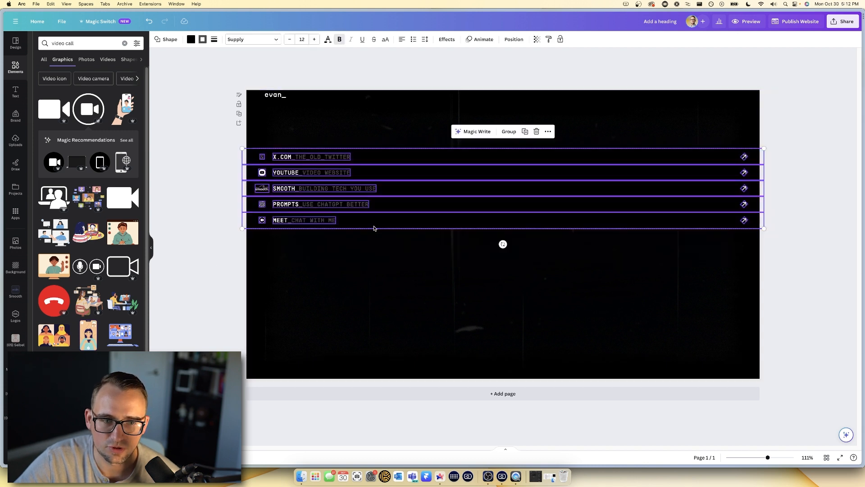
drag(495, 188, 496, 234)
click(502, 290)
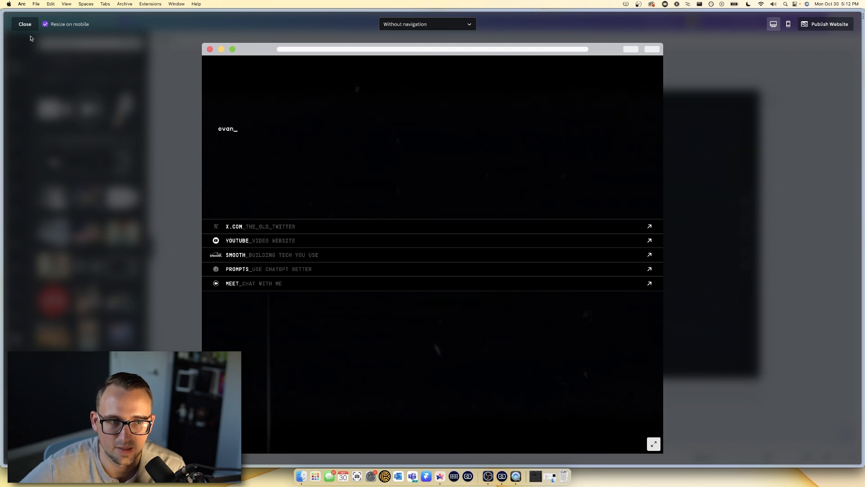
- Check the website preview and open the SMOOTH link text's animation settings
key(Escape)
click(747, 21)
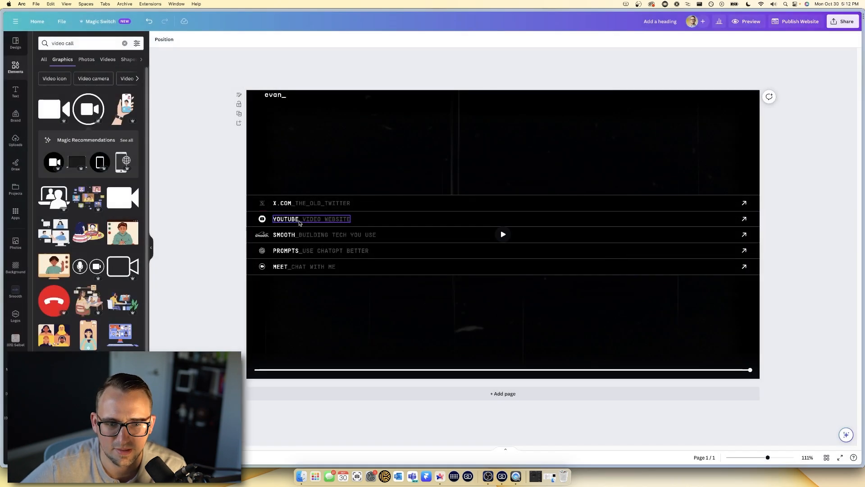
click(295, 219)
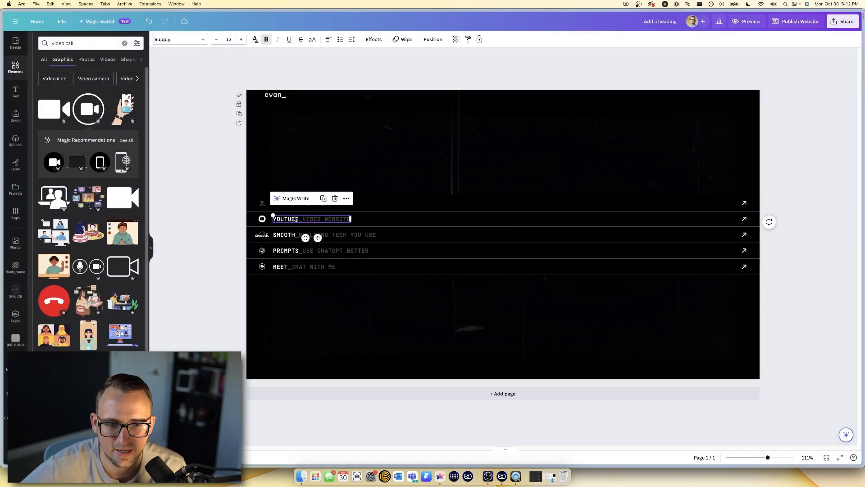
key(Tab)
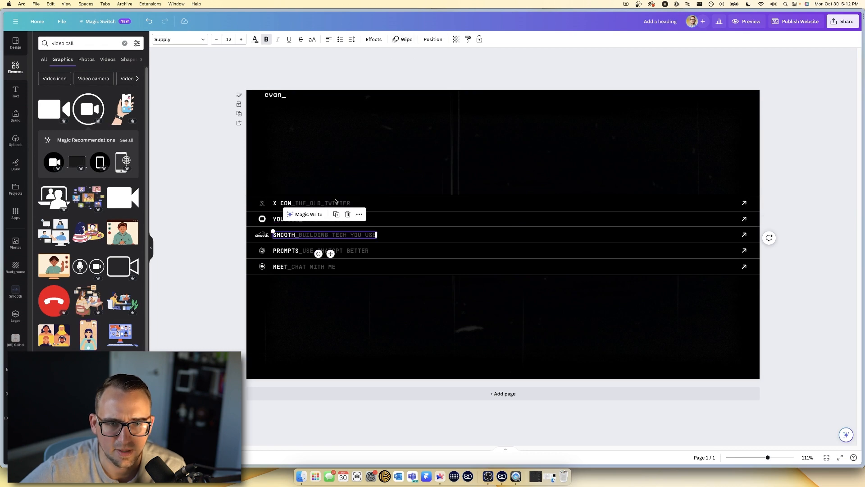
click(382, 42)
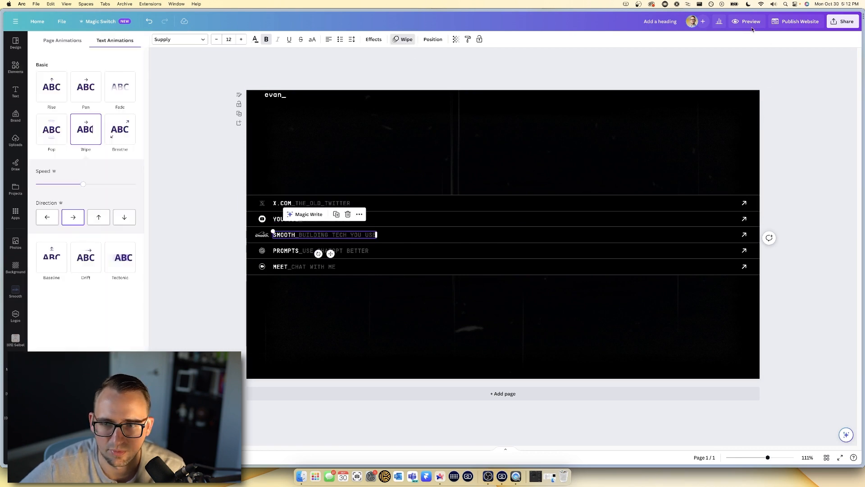
click(747, 25)
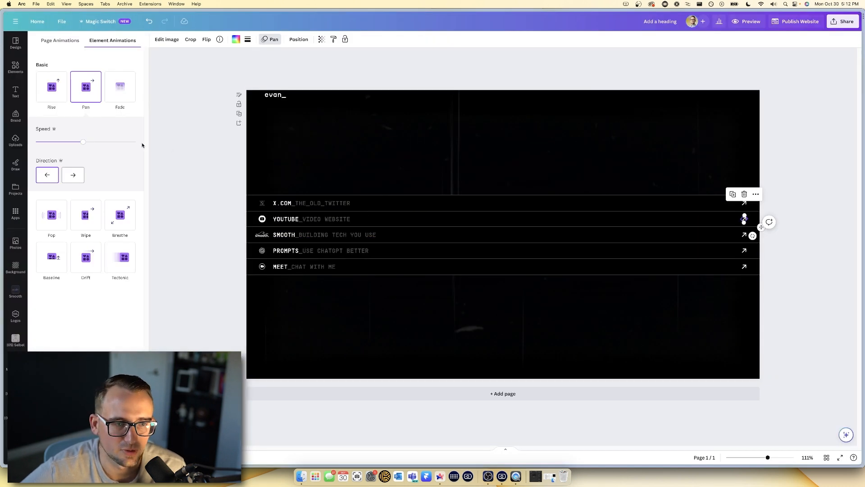
- Make the SMOOTH row arrow's leftward Pan animation faster and preview the result
drag(79, 144, 77, 143)
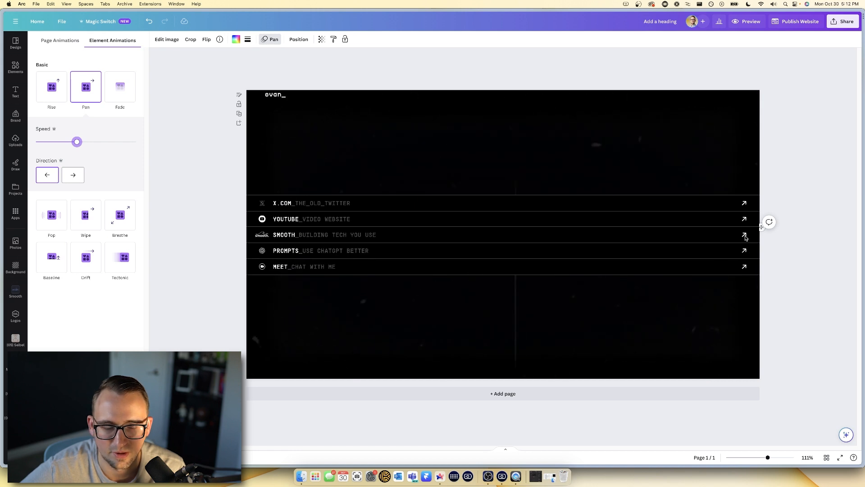
click(747, 236)
click(745, 235)
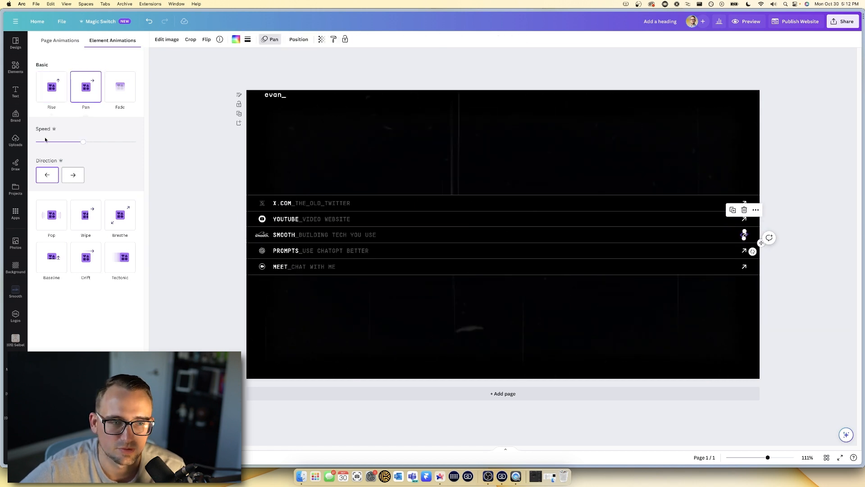
click(71, 143)
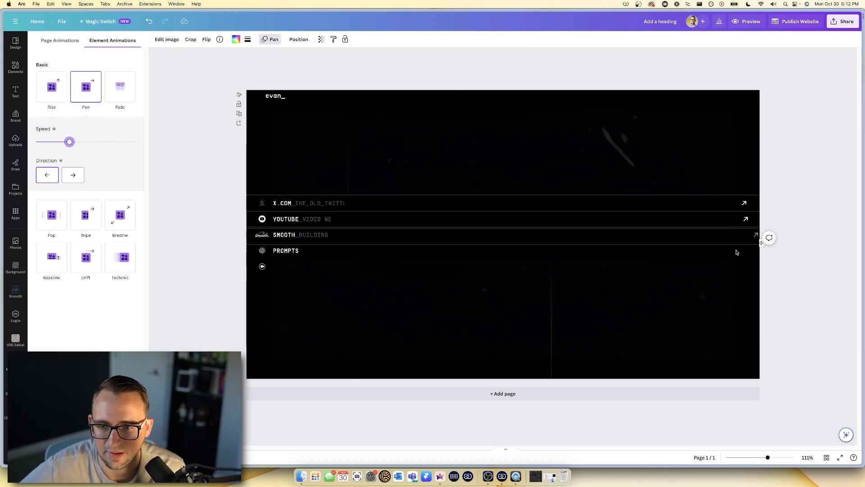
drag(87, 144, 96, 142)
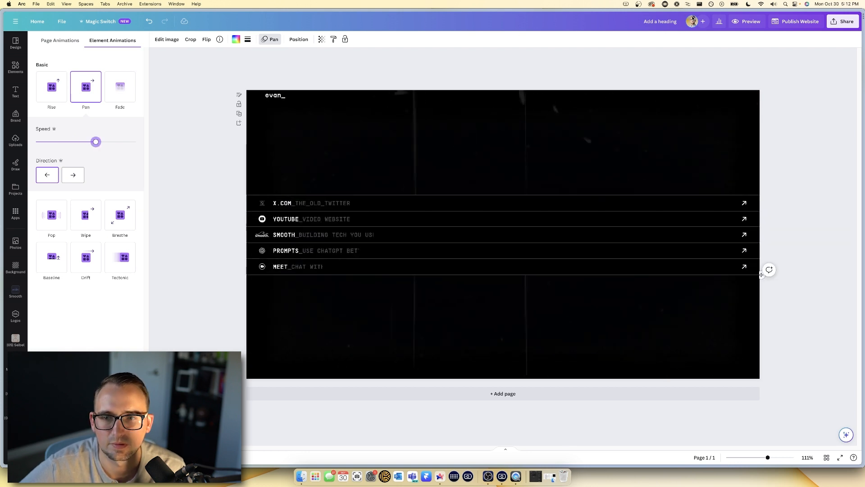
click(736, 24)
key(Escape)
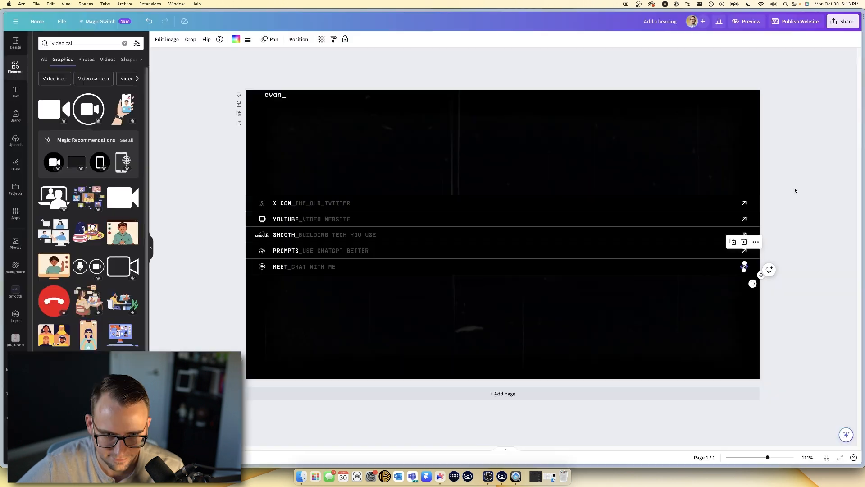
- Copy the site-name heading to the bottom-left corner and change its text to 'subscribe'
click(275, 96)
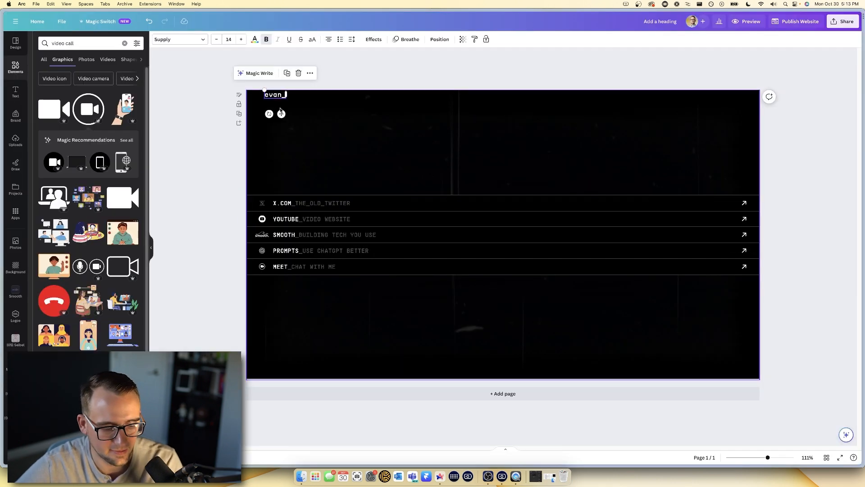
drag(282, 113, 275, 374)
text(su)
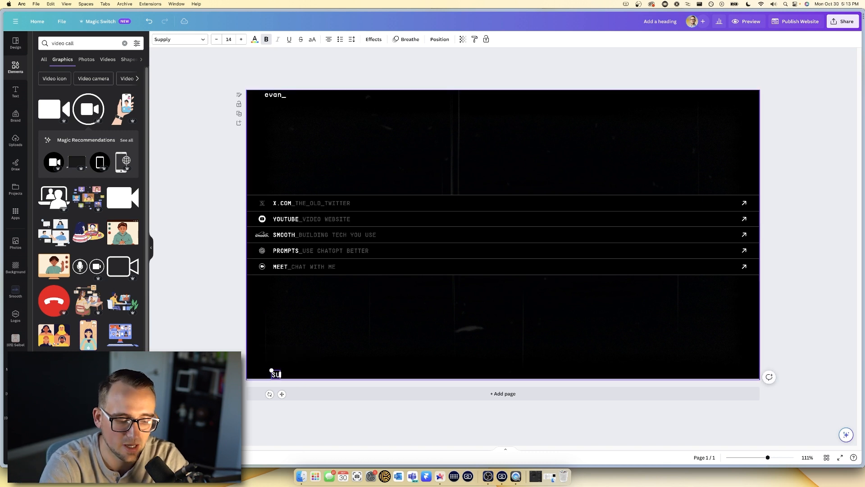
text(bscribe)
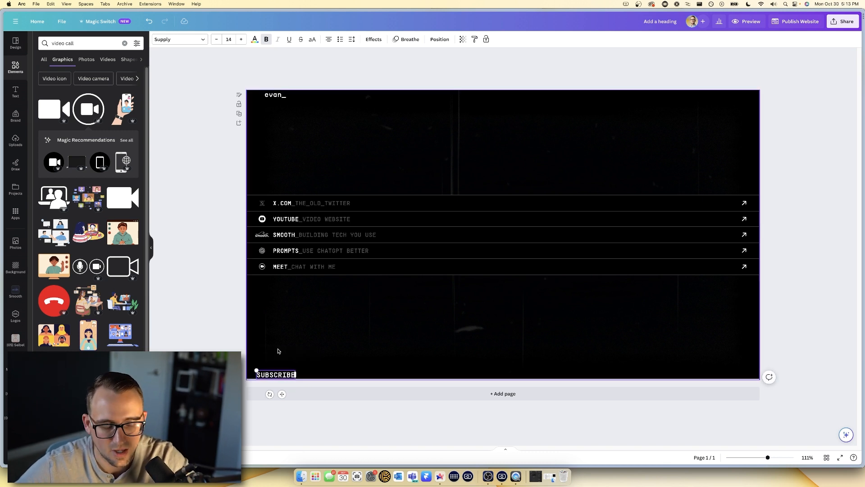
click(322, 332)
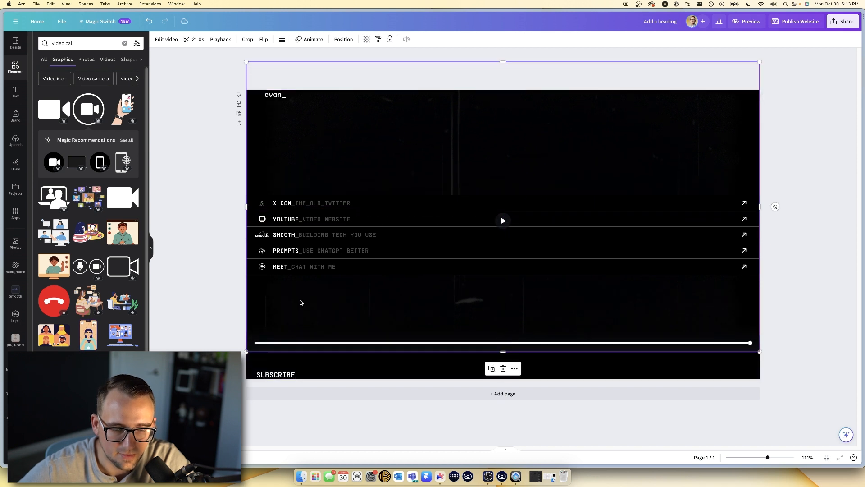
click(276, 375)
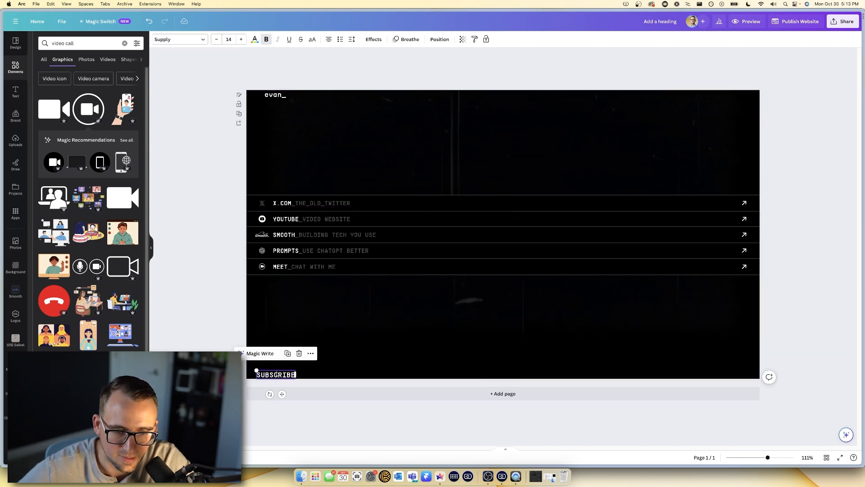
mouse_move(1, 253)
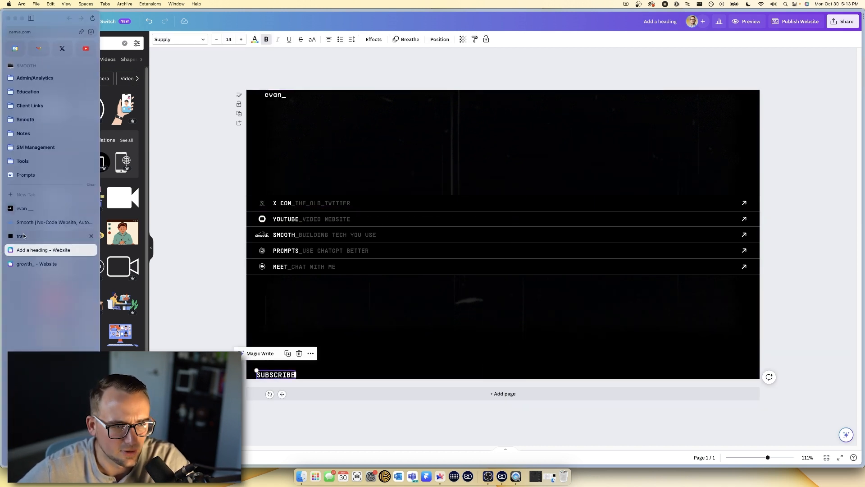
click(37, 207)
right_click(242, 365)
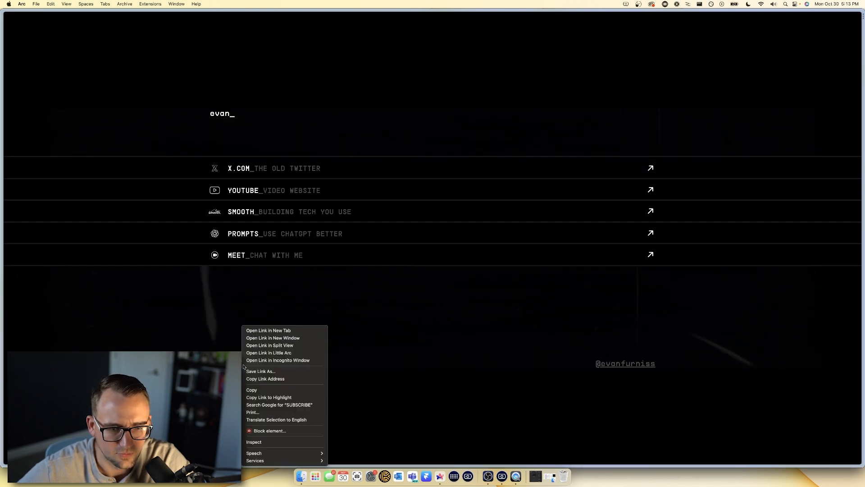
click(268, 379)
mouse_move(1, 319)
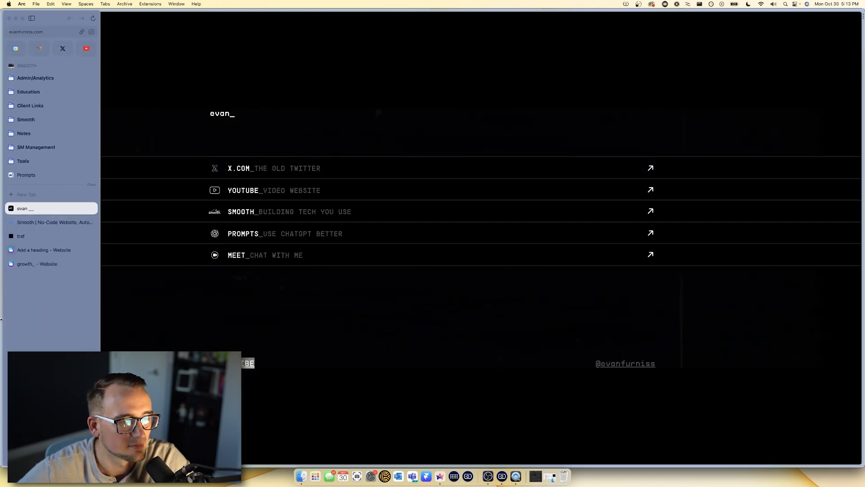
click(38, 248)
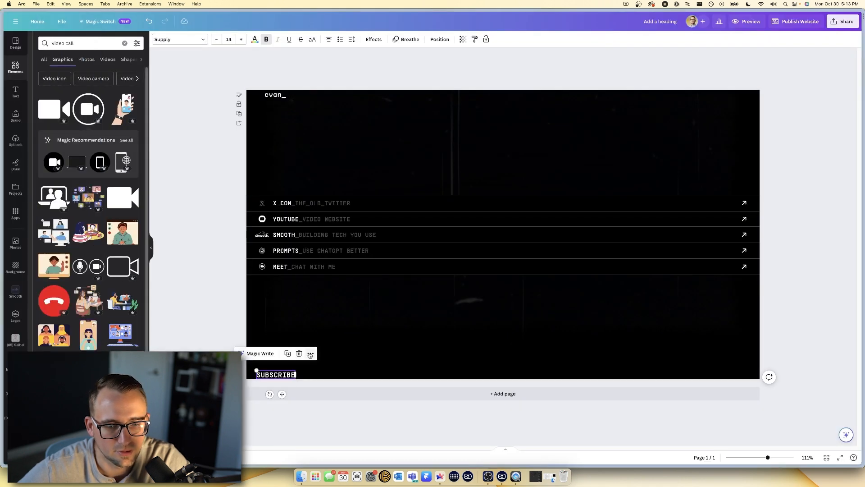
click(311, 355)
click(339, 292)
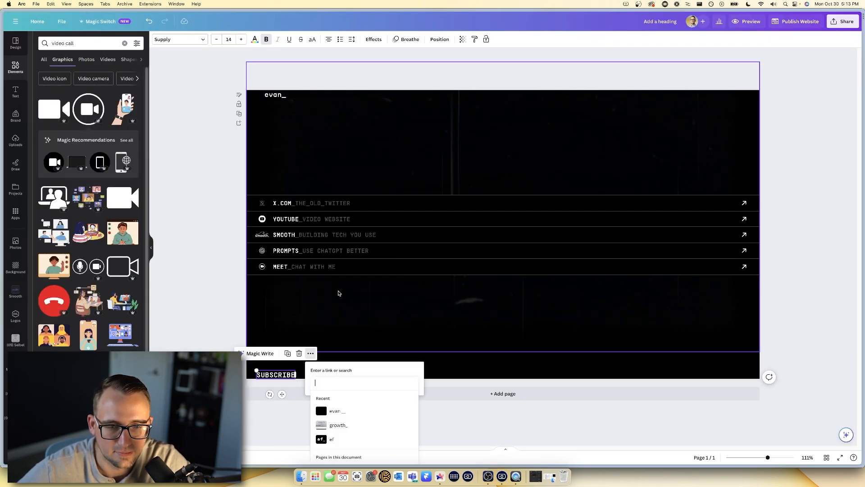
key(super+v)
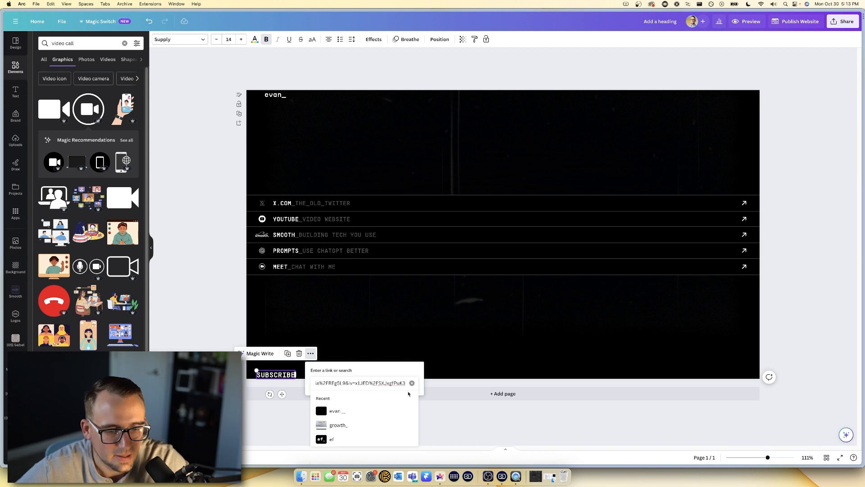
key(Return)
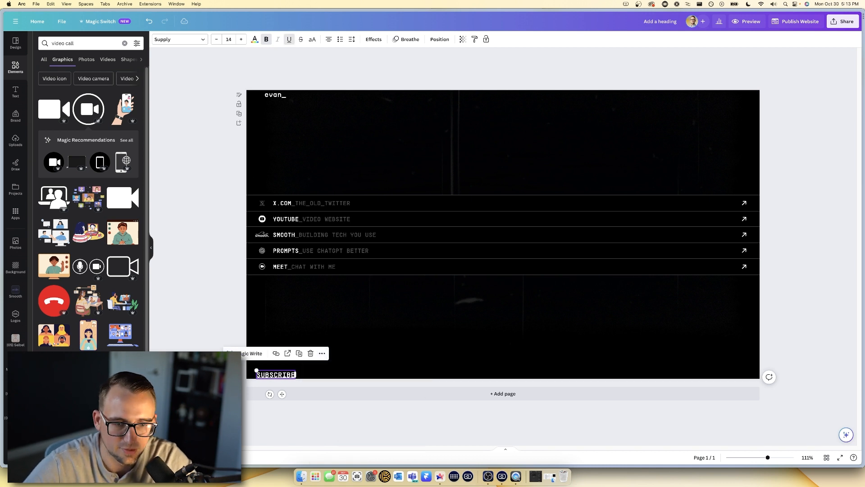
click(384, 358)
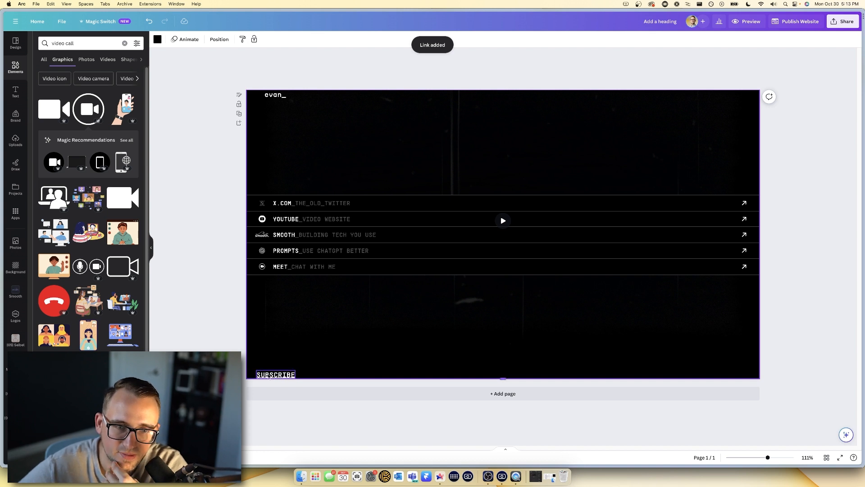
click(286, 378)
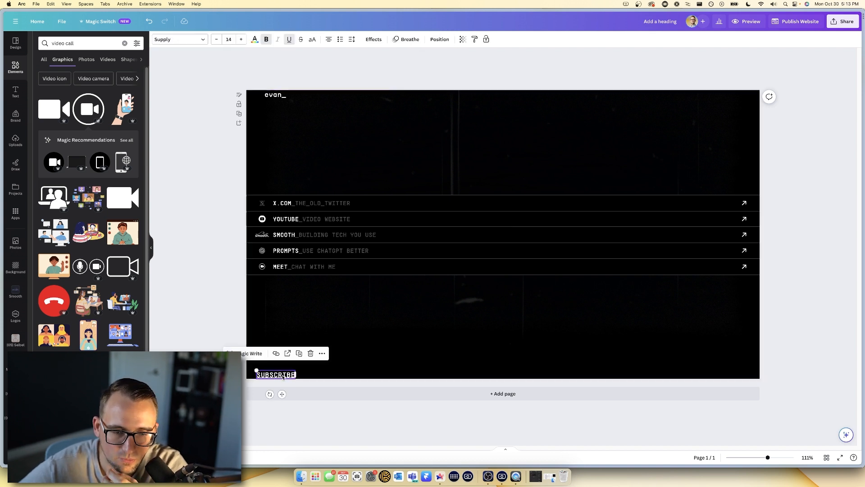
click(276, 354)
click(298, 400)
click(338, 361)
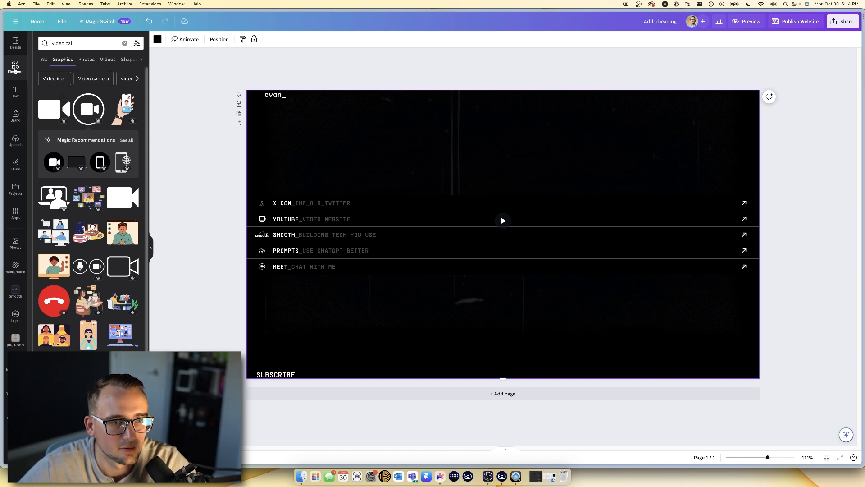
- Add a black square sized to cover the SUBSCRIBE label
click(15, 68)
click(48, 143)
drag(490, 198, 285, 301)
drag(342, 293, 299, 369)
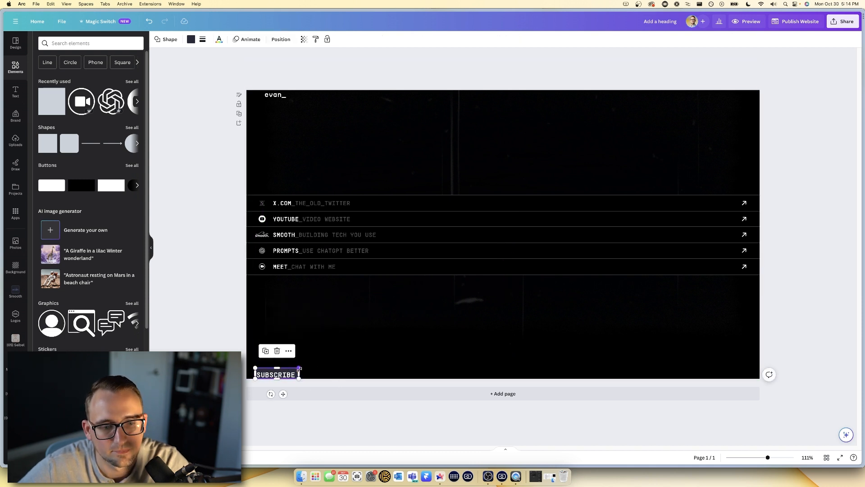
click(190, 40)
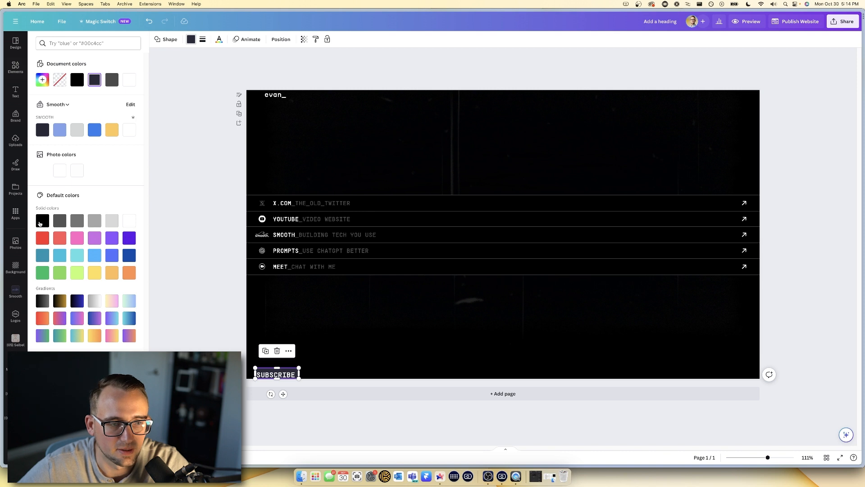
click(43, 221)
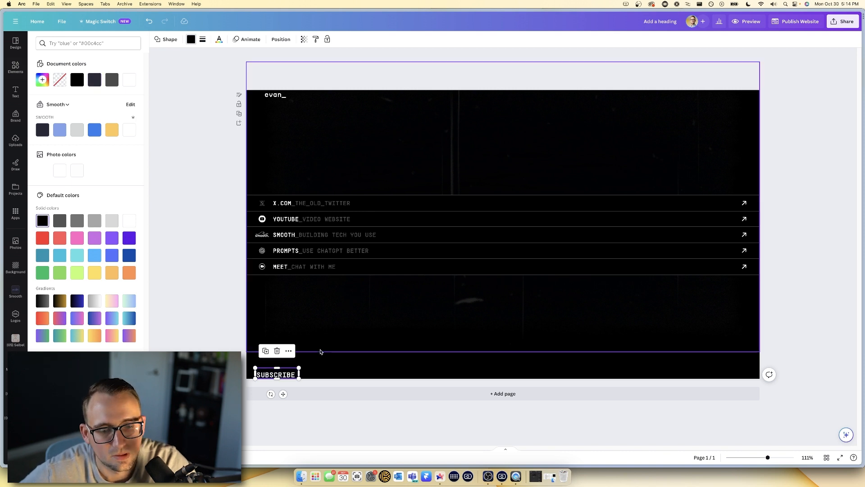
- Link the box to the Momentum subscribe page and preview the website
click(292, 351)
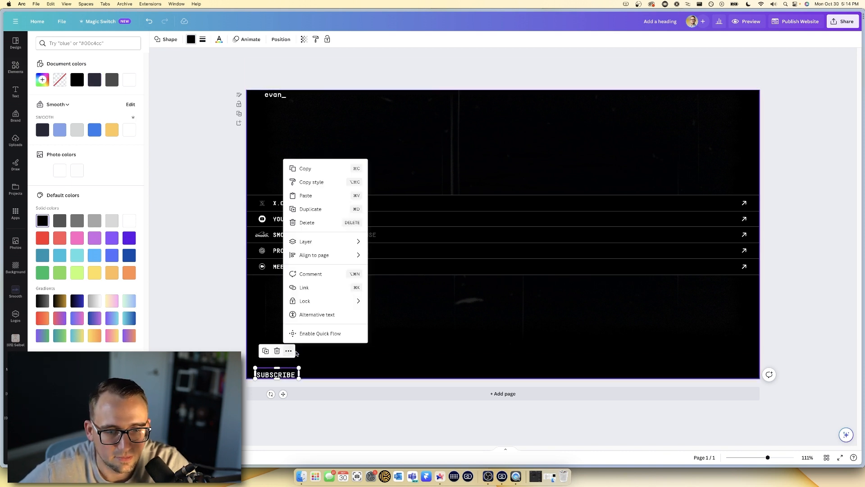
click(302, 287)
click(330, 379)
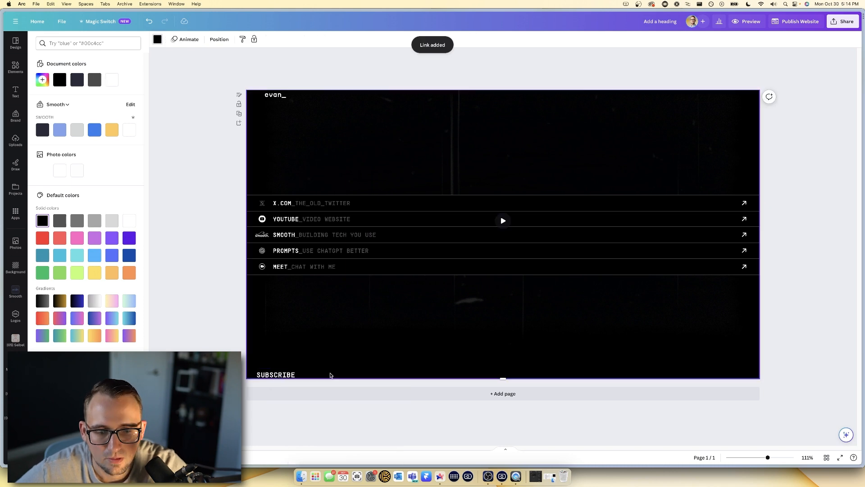
click(746, 21)
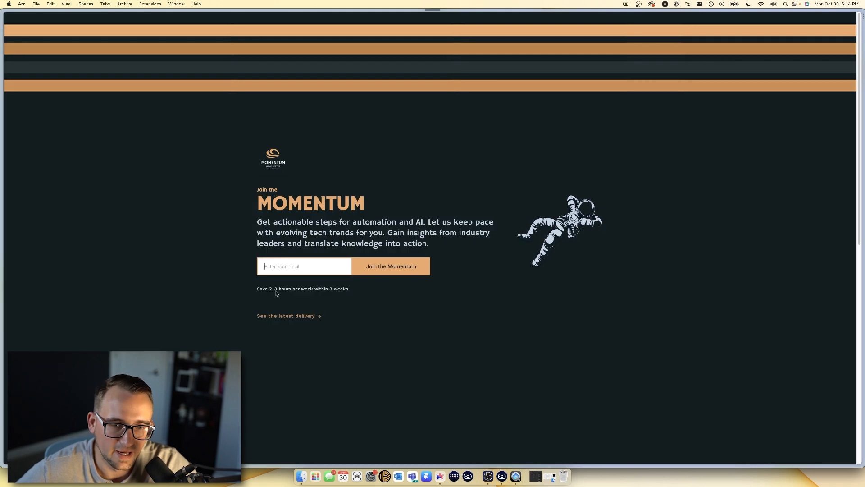
- Compare against the published evan_ link page in Arc, then return to the Canva website tab
mouse_move(9, 194)
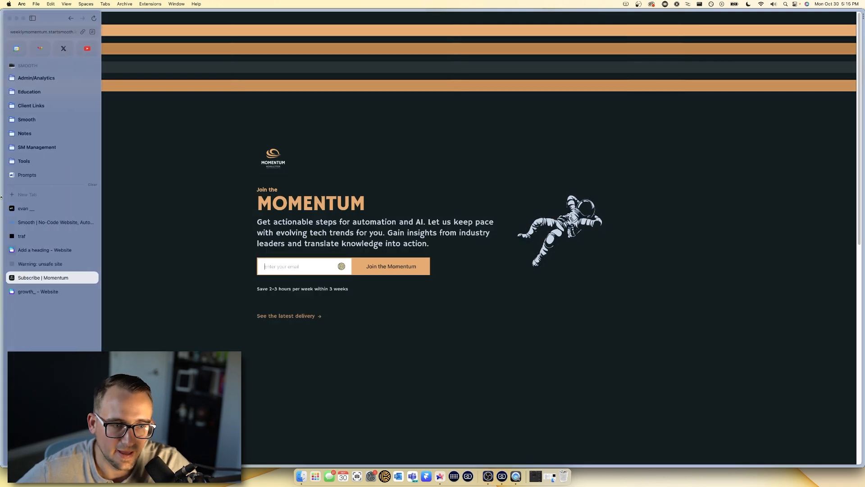
click(26, 210)
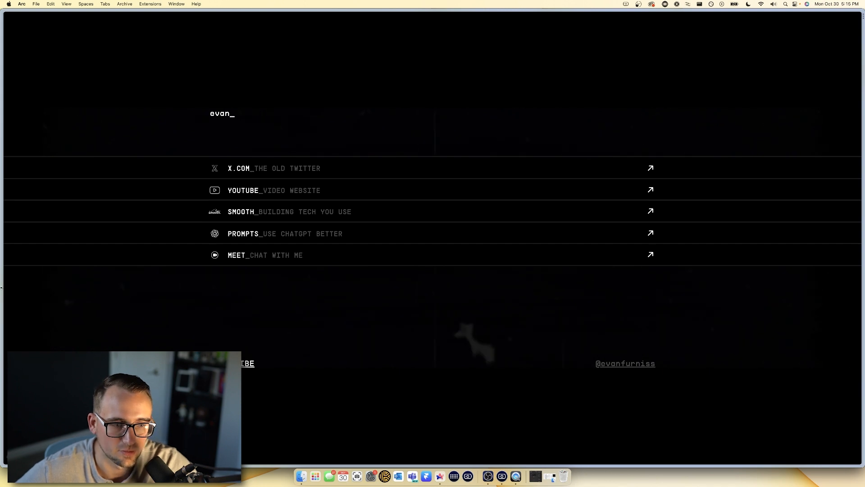
mouse_move(1, 288)
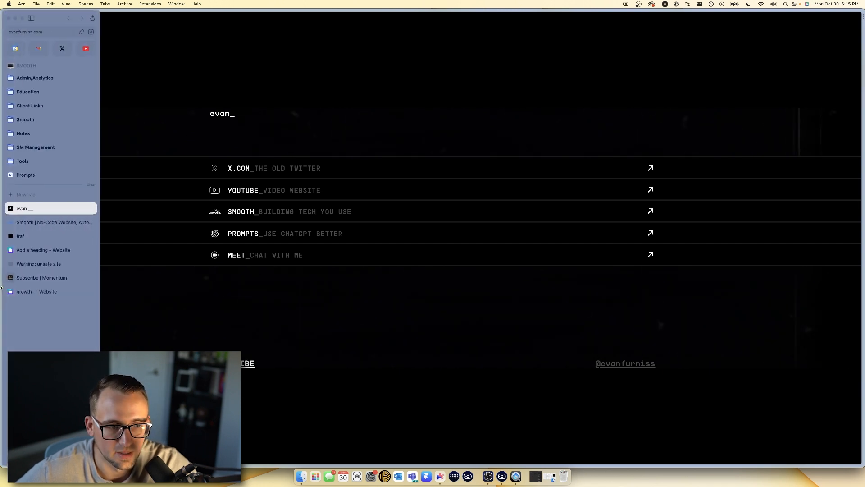
click(42, 255)
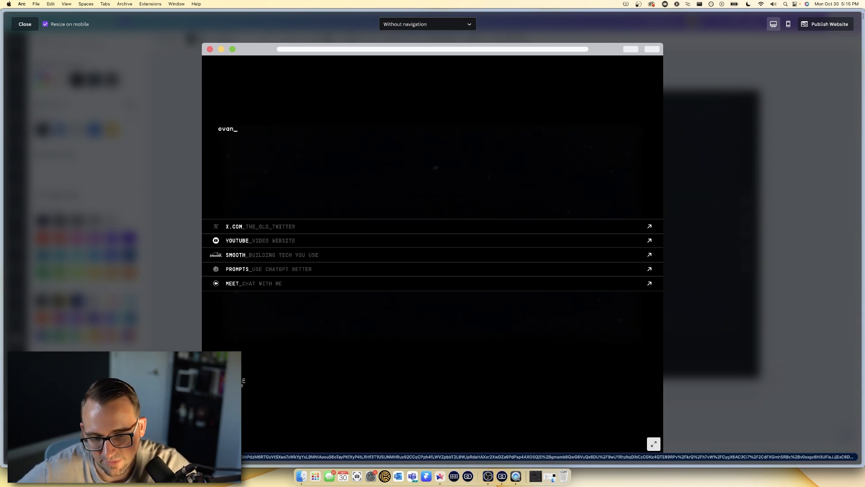
- Close the preview and add a bottom-right copy of SUBSCRIBE retyped as the owner's social handle
click(680, 388)
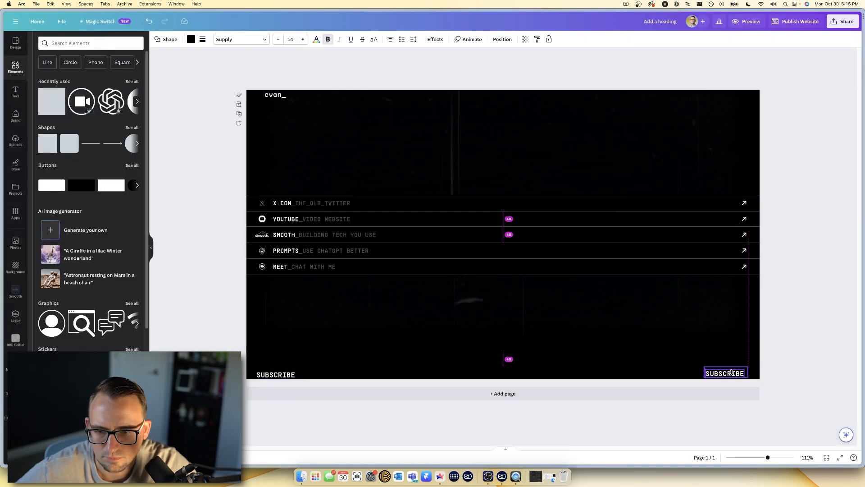
drag(732, 373, 731, 373)
click(676, 345)
click(712, 375)
click(716, 374)
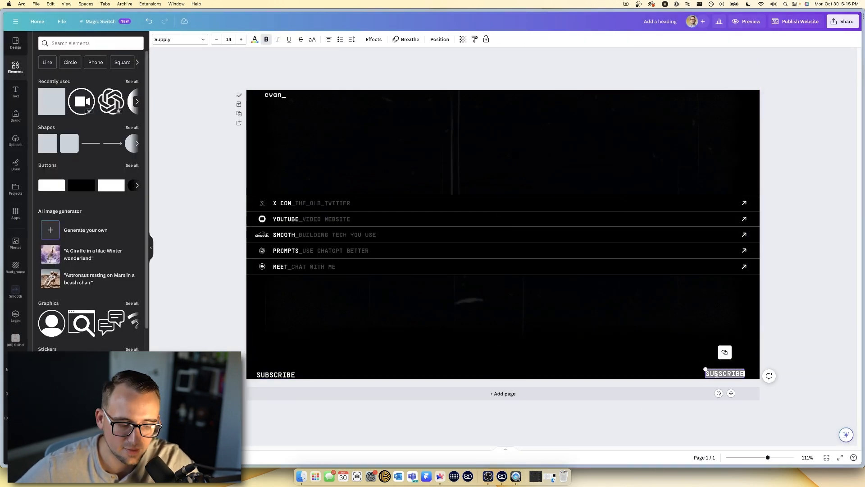
text(@evanfurniss)
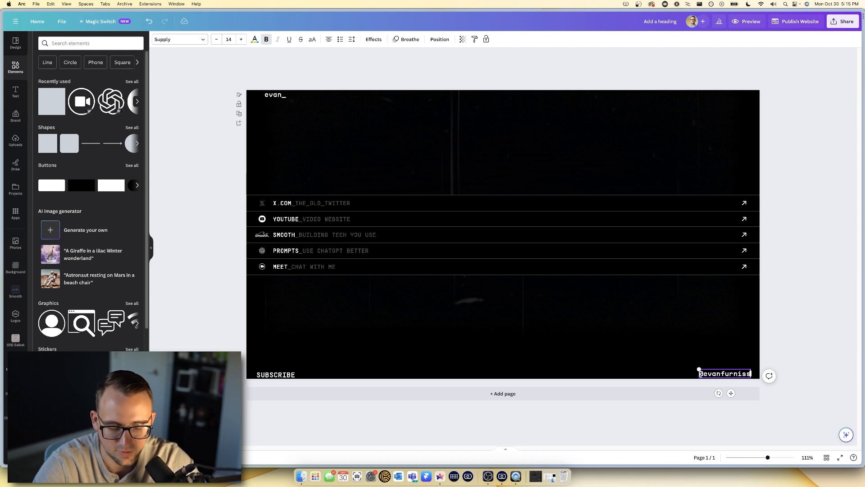
click(723, 366)
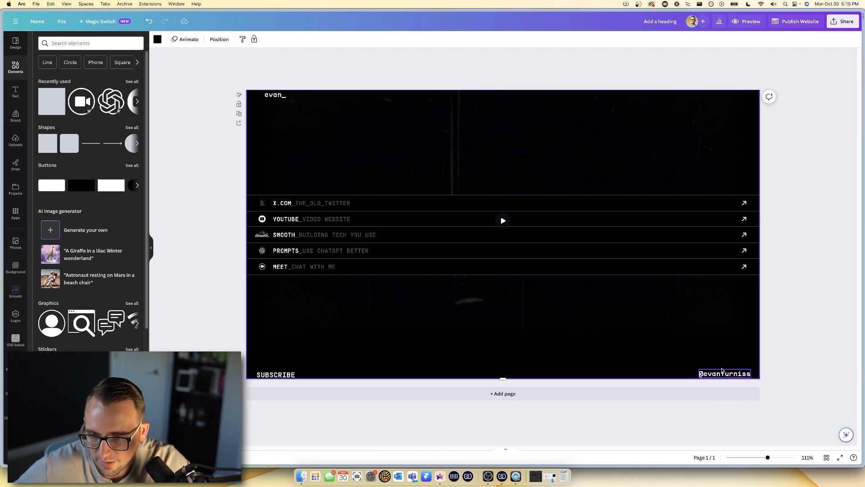
- Link the handle text to the owner's x.com profile address instead of the newsletter
click(722, 370)
click(702, 350)
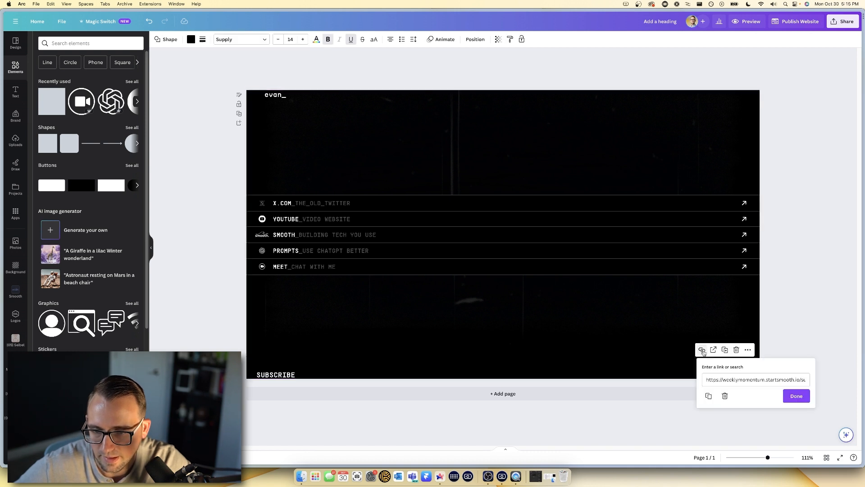
click(722, 379)
text(htt)
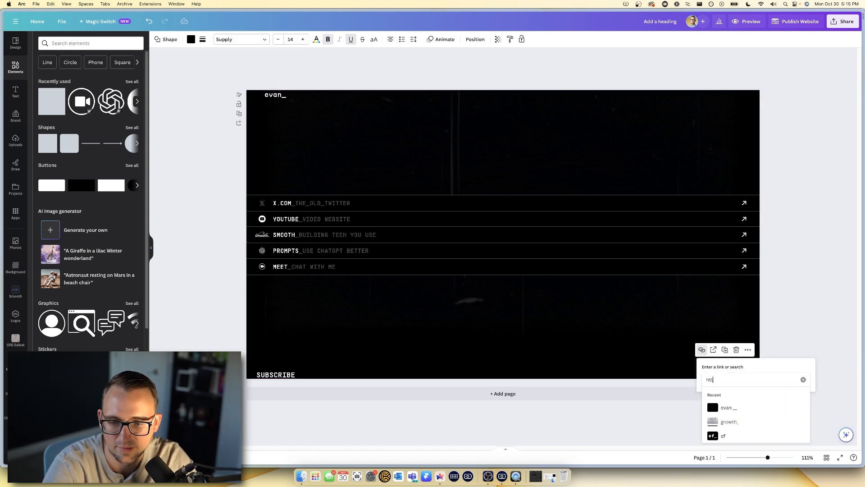
text(ps://x.c)
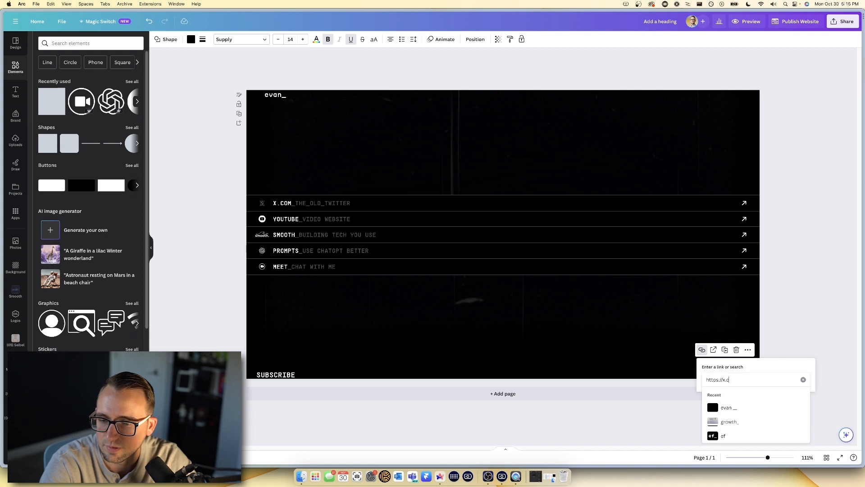
text(om/evanfurnis)
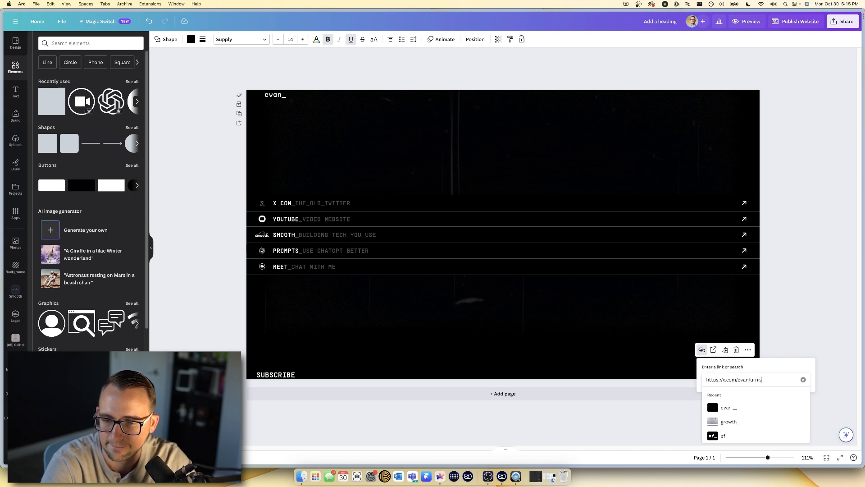
text(s)
key(Return)
click(647, 326)
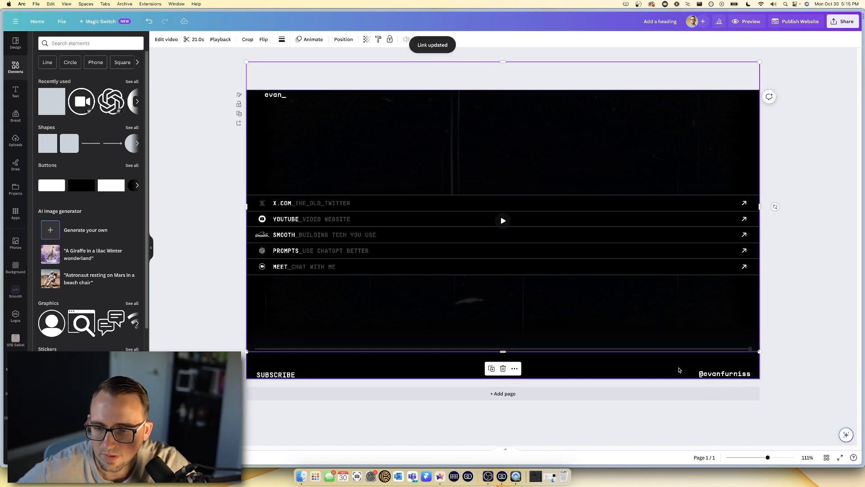
- Make the handle text bold and check its text colour options
double_click(717, 373)
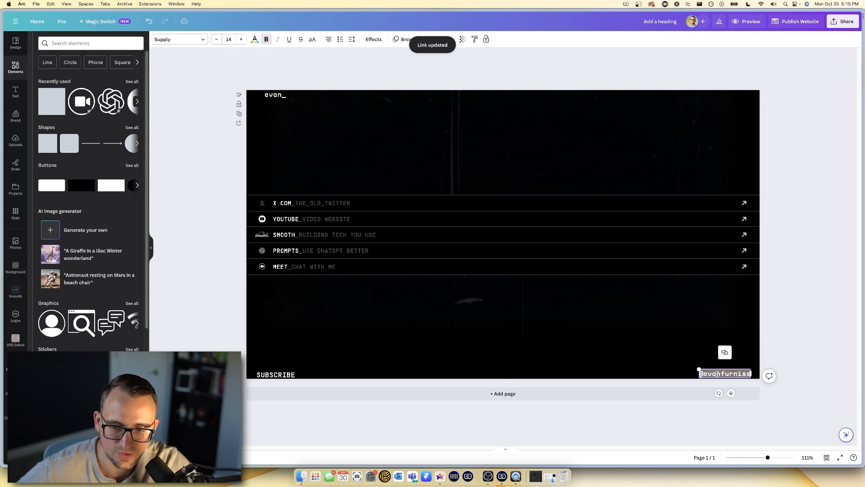
click(266, 40)
click(255, 40)
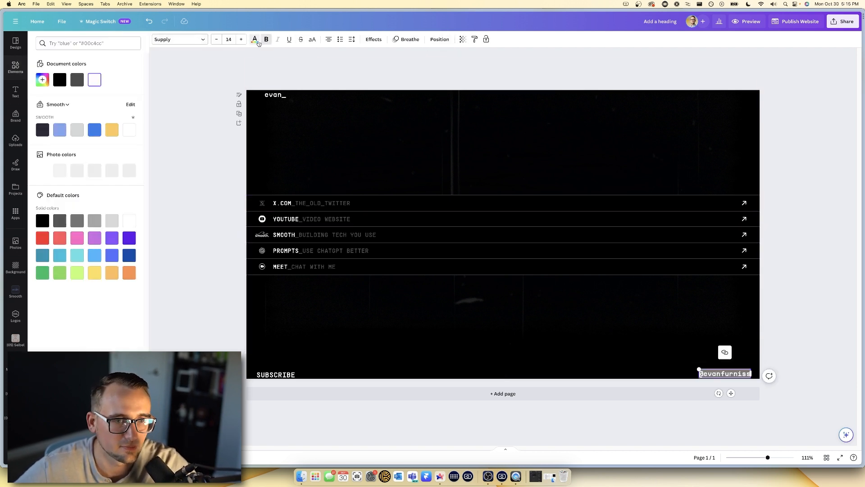
key(Escape)
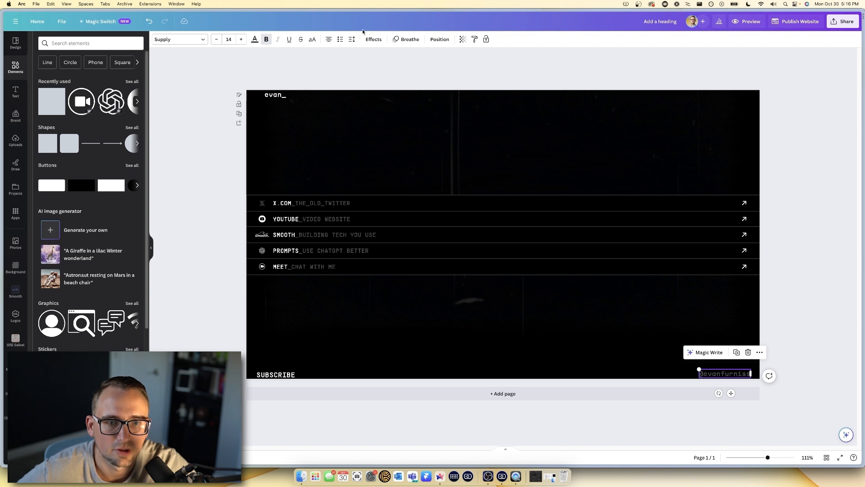
- Apply the Rise text animation to the handle text, then to the SUBSCRIBE footer
click(403, 39)
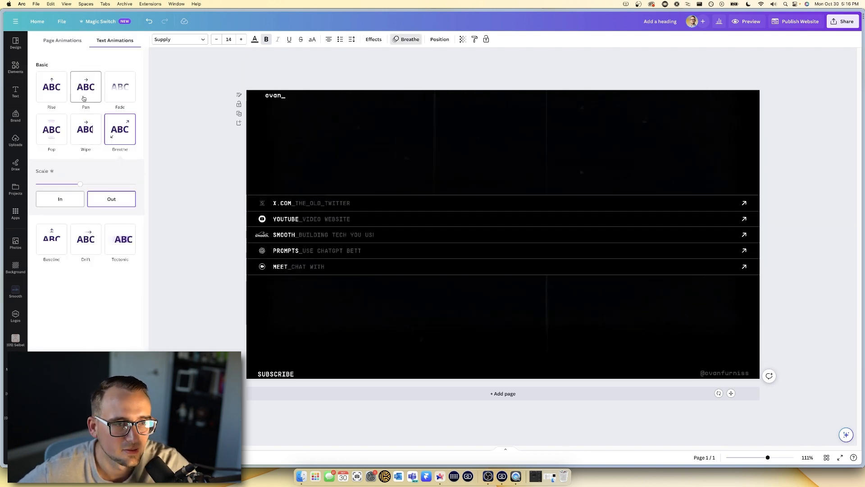
click(60, 94)
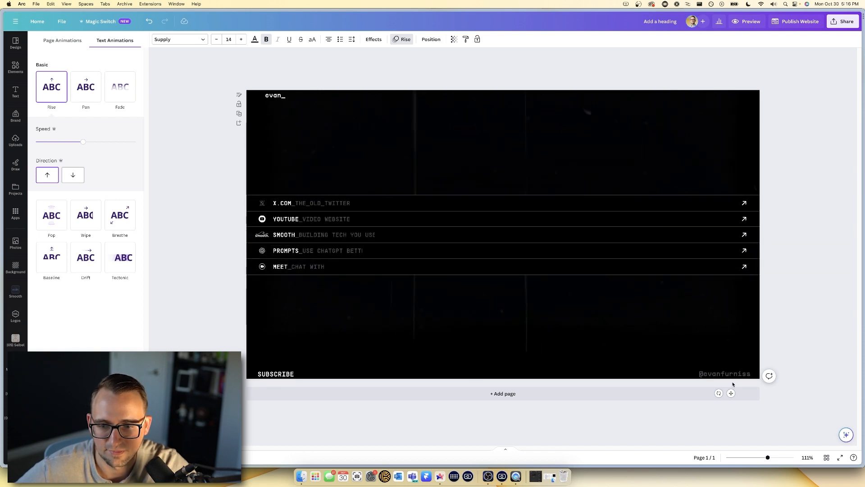
click(265, 375)
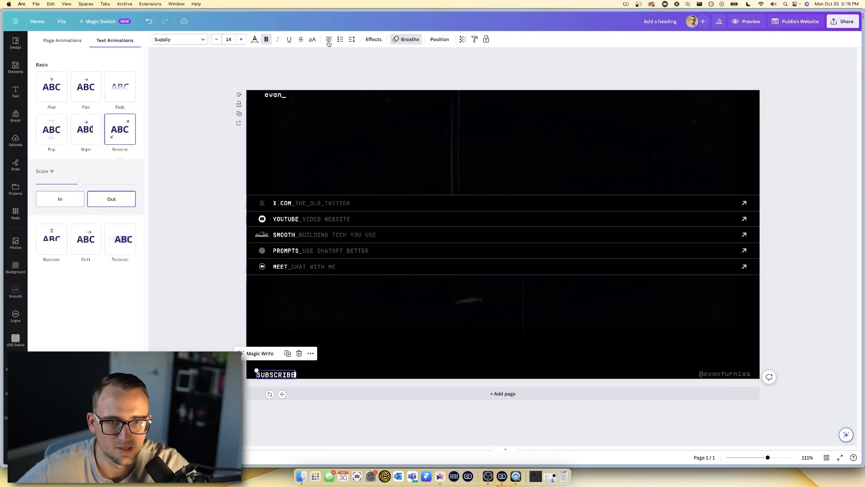
click(407, 39)
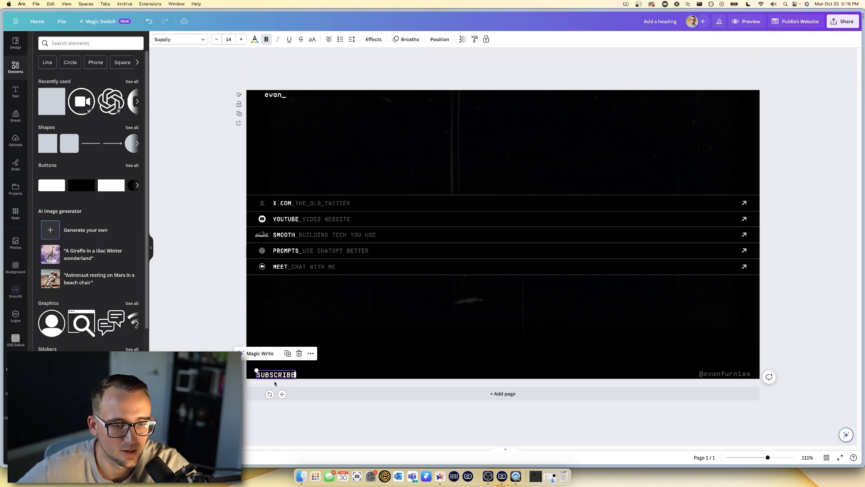
click(408, 40)
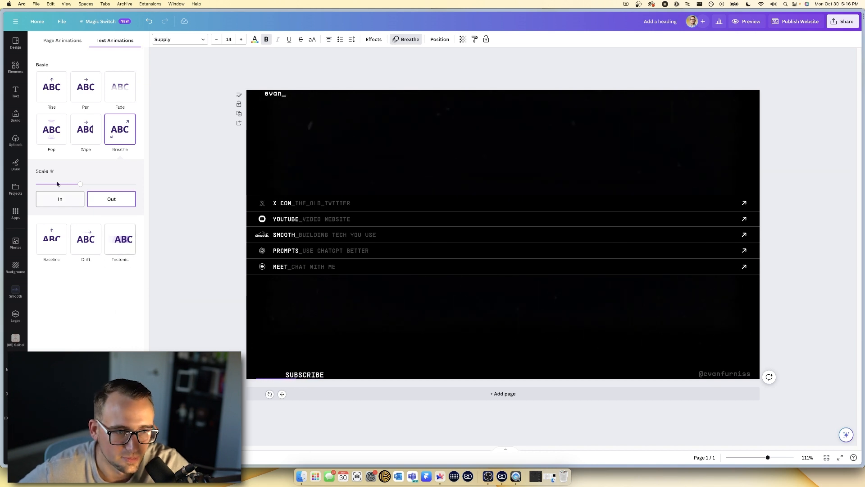
click(51, 86)
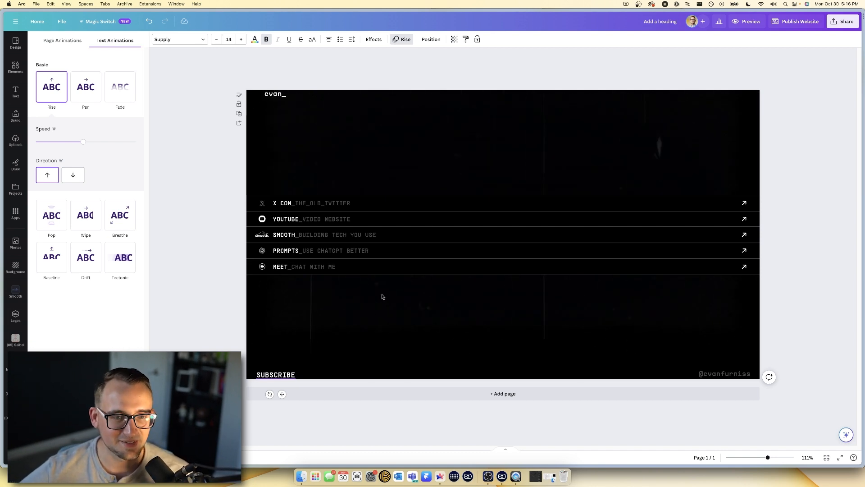
key(Escape)
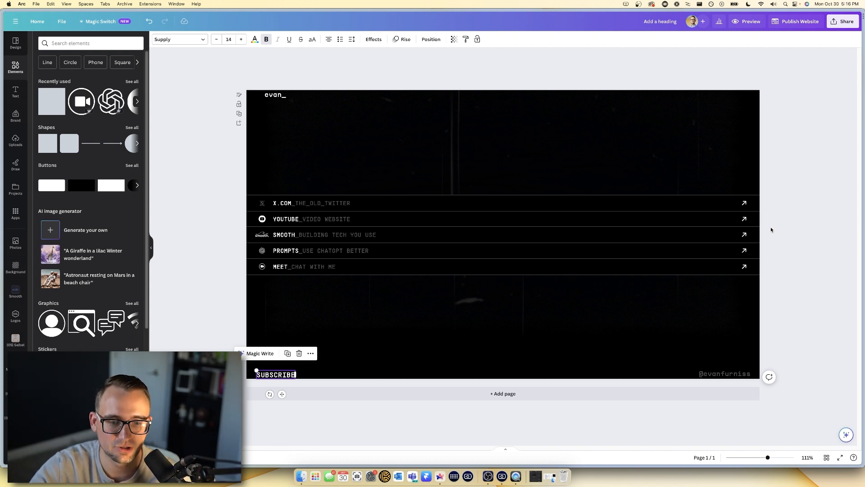
- Add page 2 with a copy of SUBSCRIBE retyped as a centred GROWTH heading, then preview
click(511, 394)
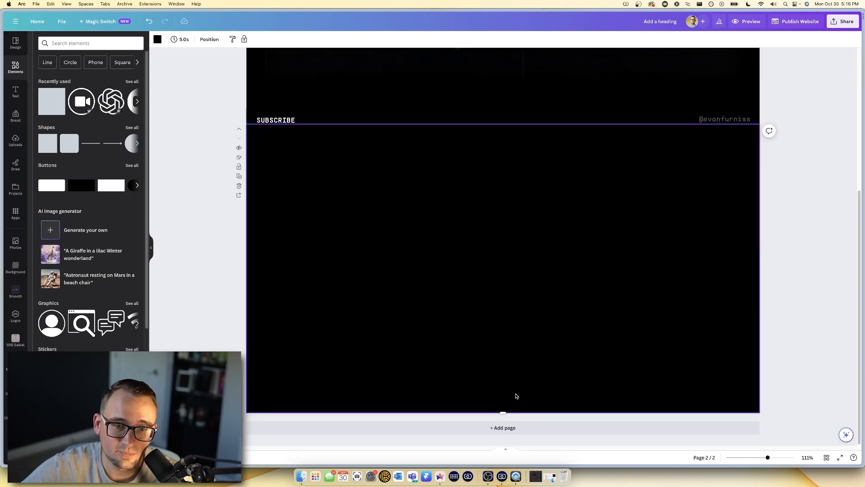
click(273, 120)
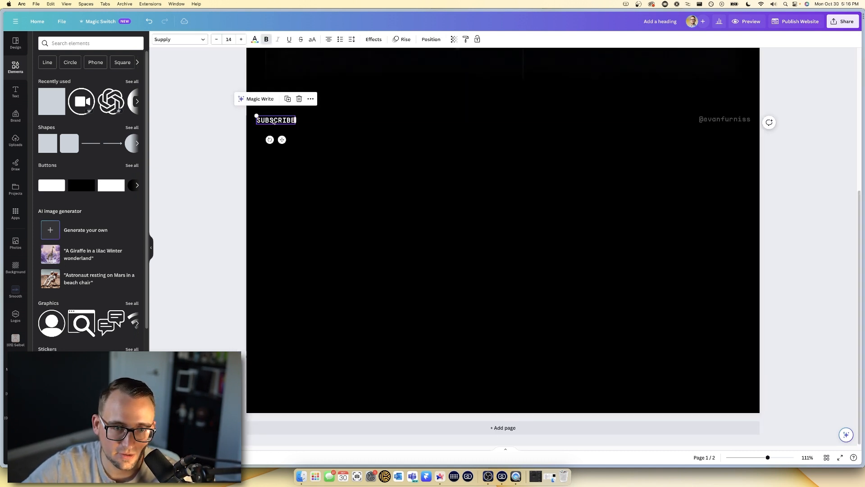
drag(275, 125, 507, 137)
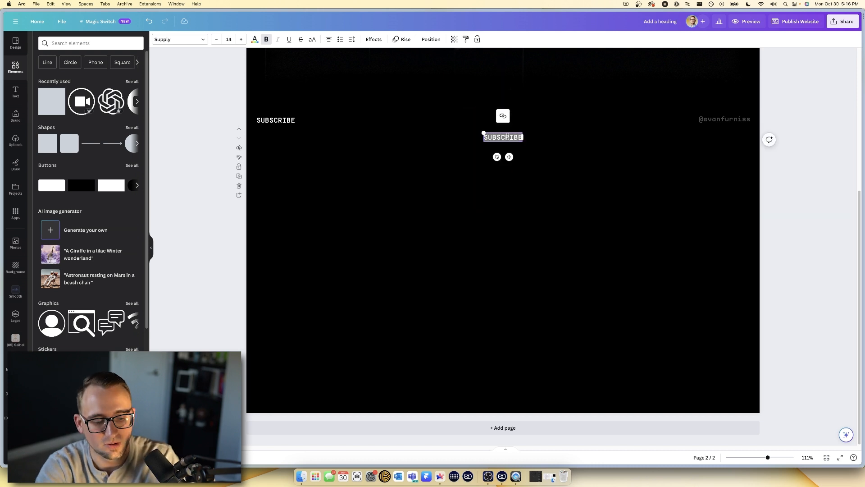
text(GROWTH)
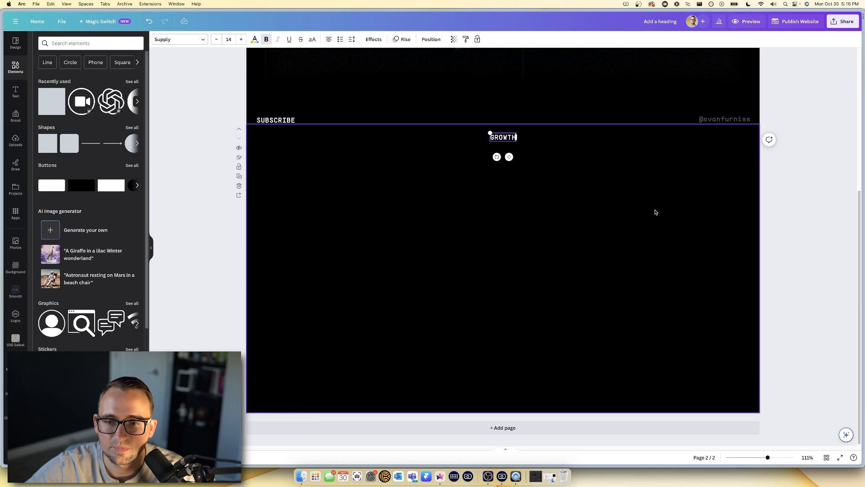
click(655, 212)
scroll(645, 201, up, 5)
click(746, 22)
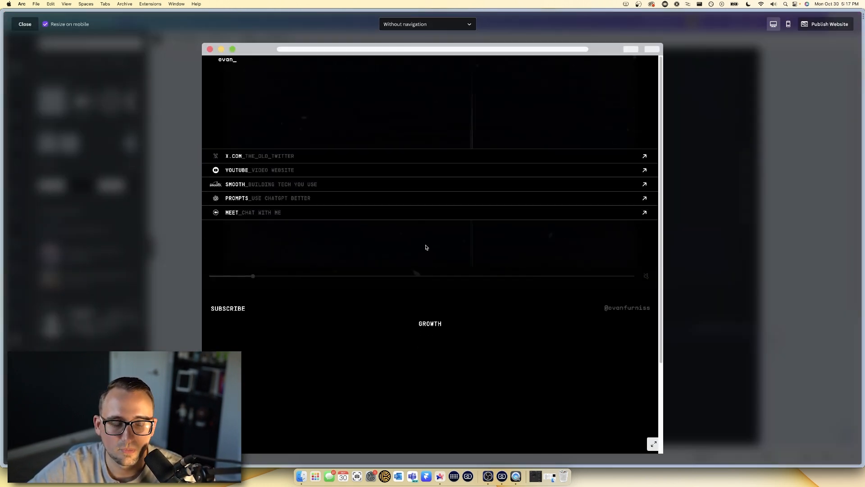
- Scroll down and back up through the two-page preview, then close it
scroll(441, 322, down, 3)
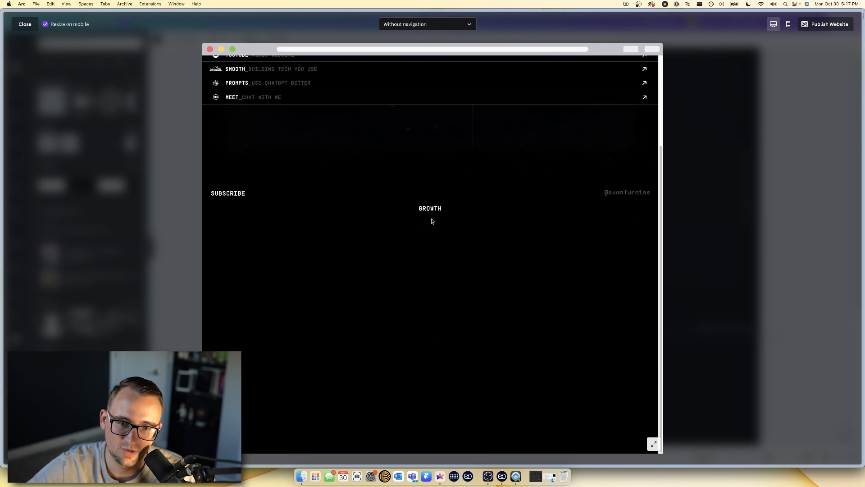
scroll(434, 216, up, 3)
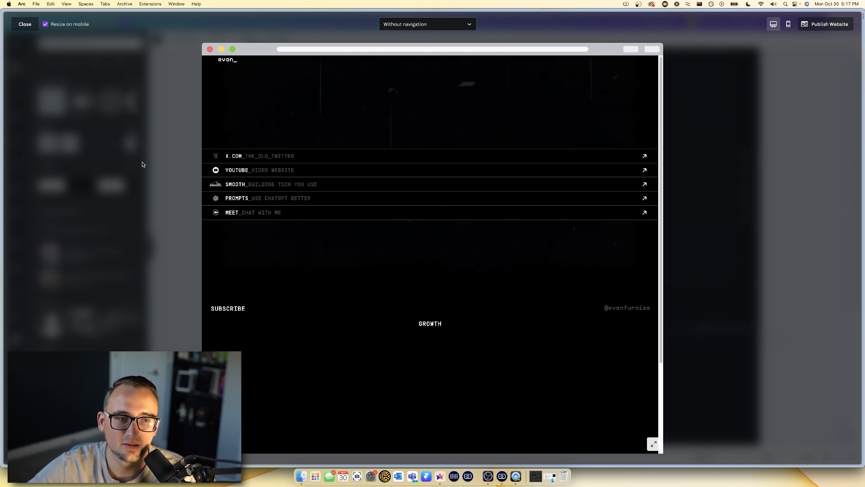
click(25, 24)
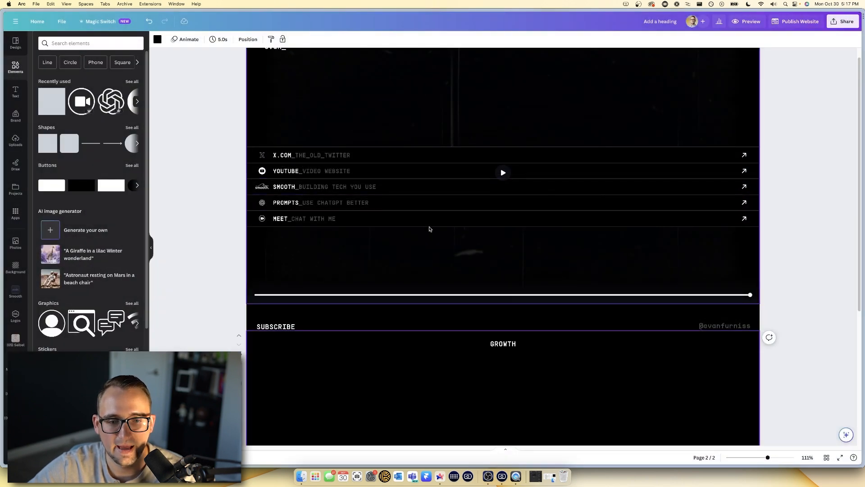
- Select the MEET row and clear its existing YouTube link address
click(452, 222)
click(480, 194)
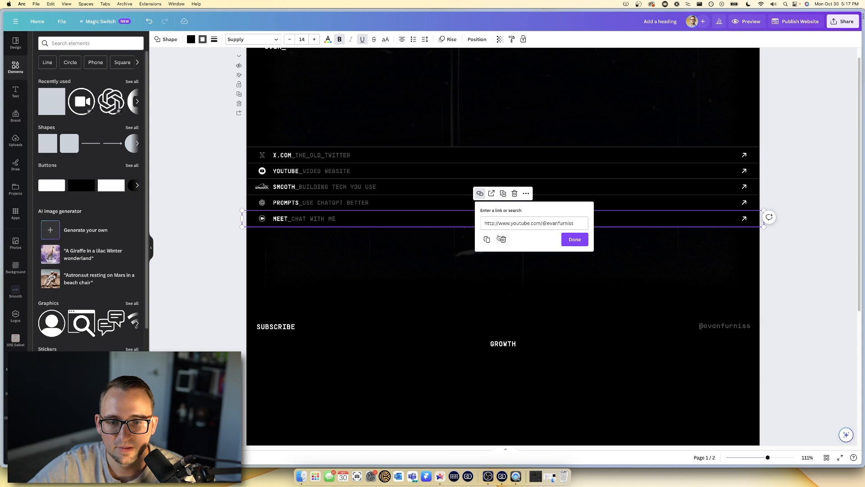
click(509, 226)
key(BackSpace)
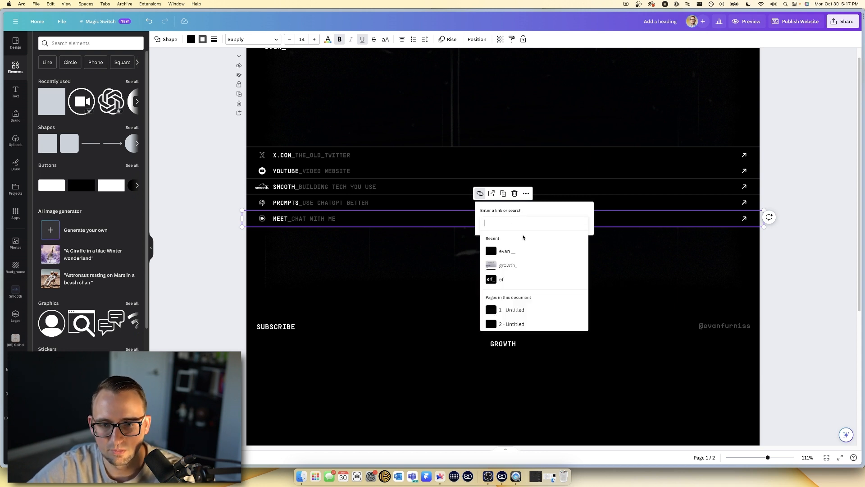
click(581, 209)
click(514, 228)
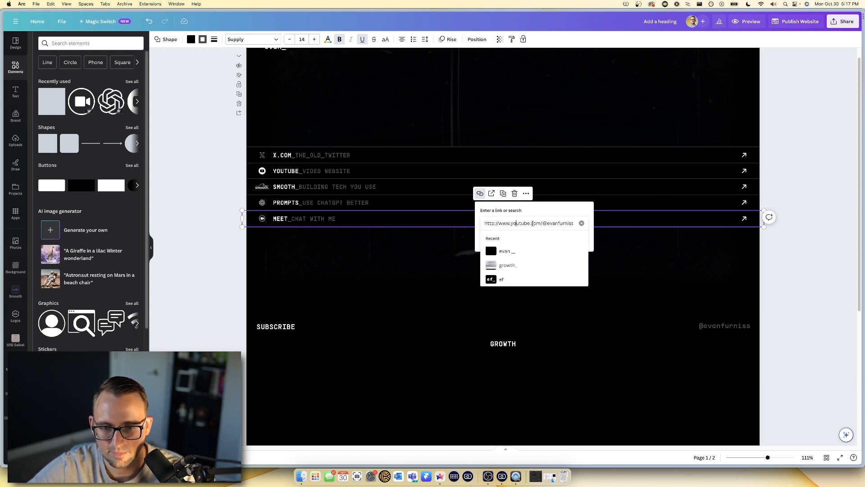
key(Return)
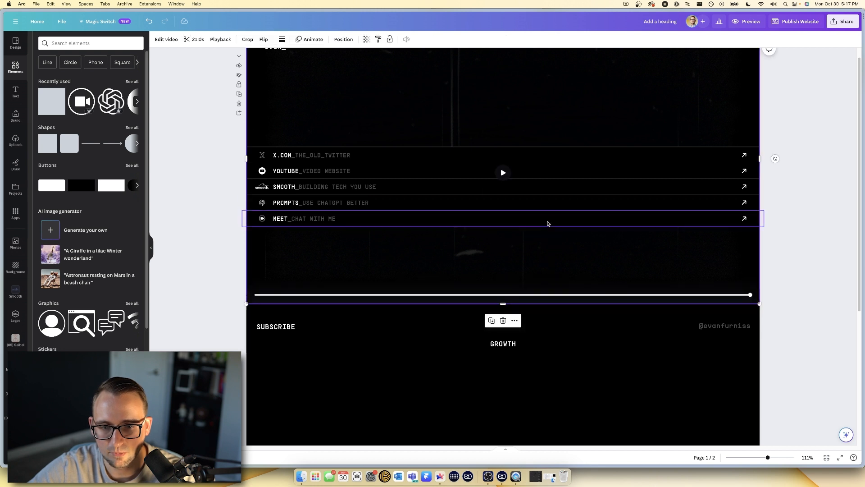
- Link the MEET row to '2 - Untitled' and select the second page
click(515, 194)
click(531, 330)
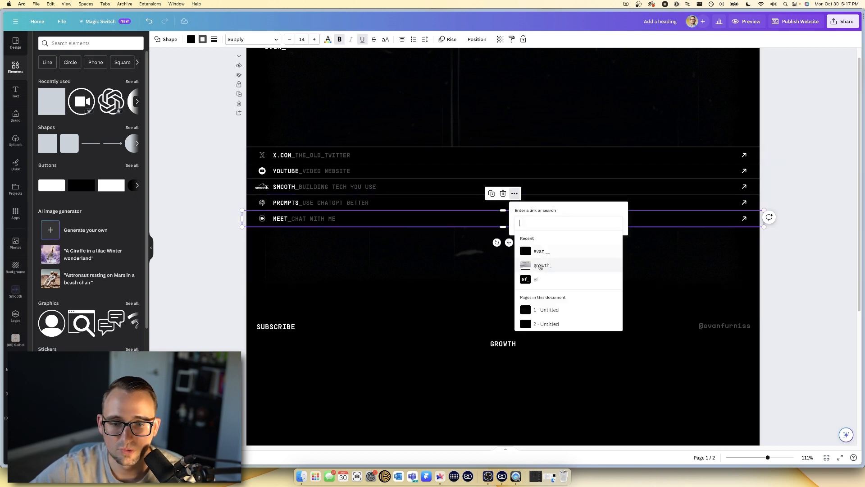
click(554, 325)
click(324, 362)
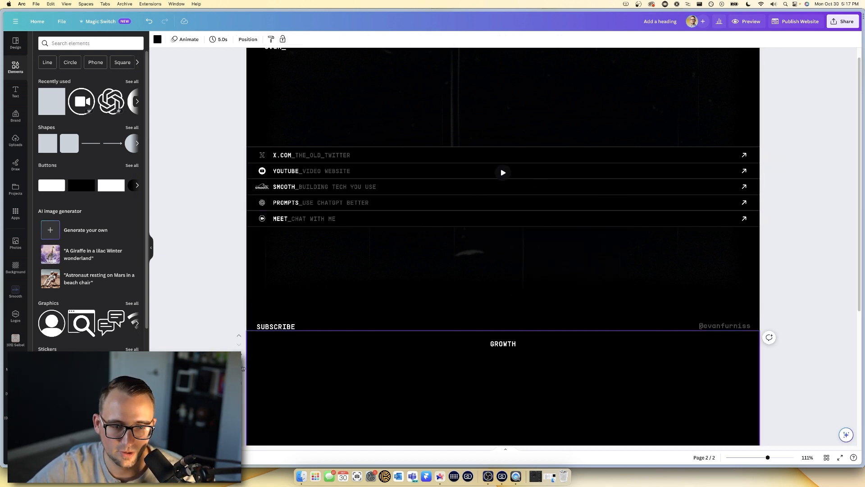
click(239, 355)
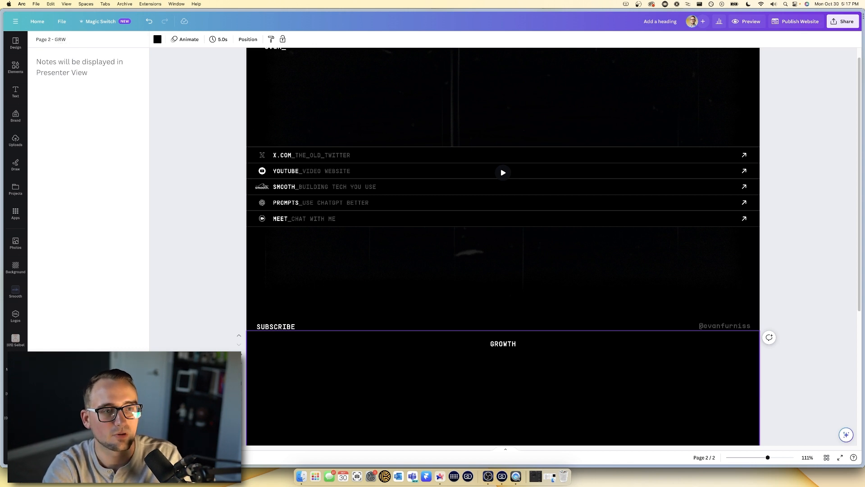
- Select page 1's background video, scroll the canvas, and open the website preview
click(355, 77)
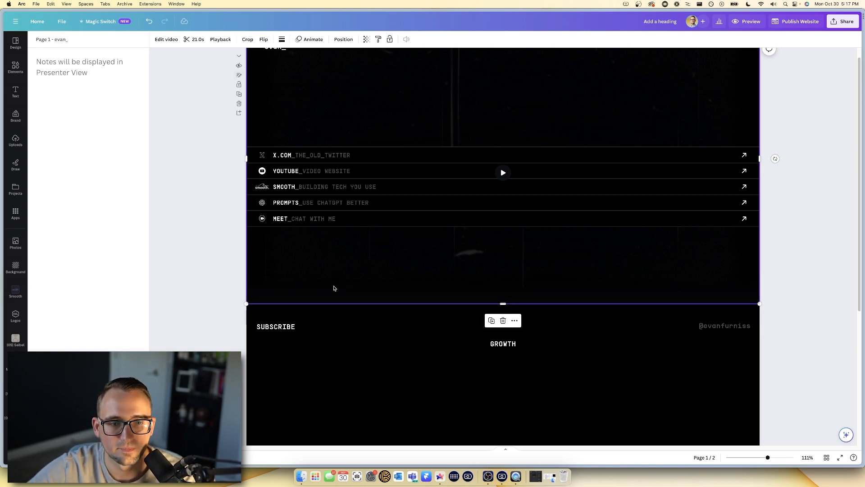
scroll(361, 188, up, 1)
scroll(334, 171, down, 4)
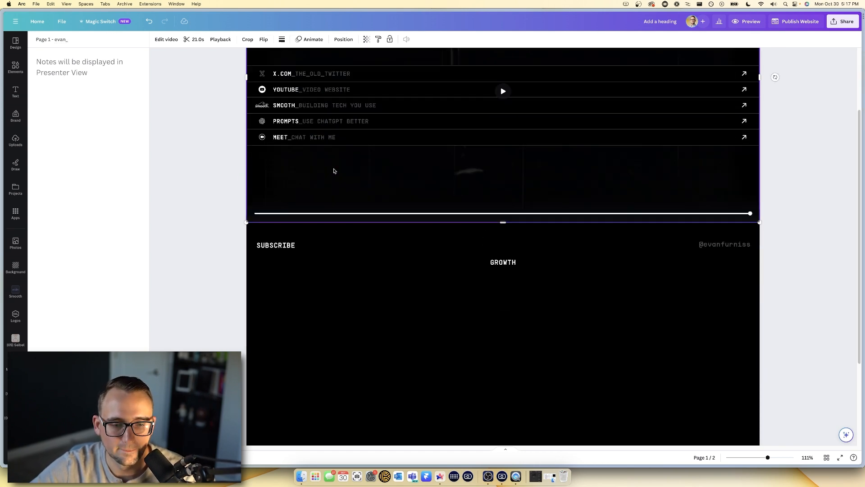
click(743, 21)
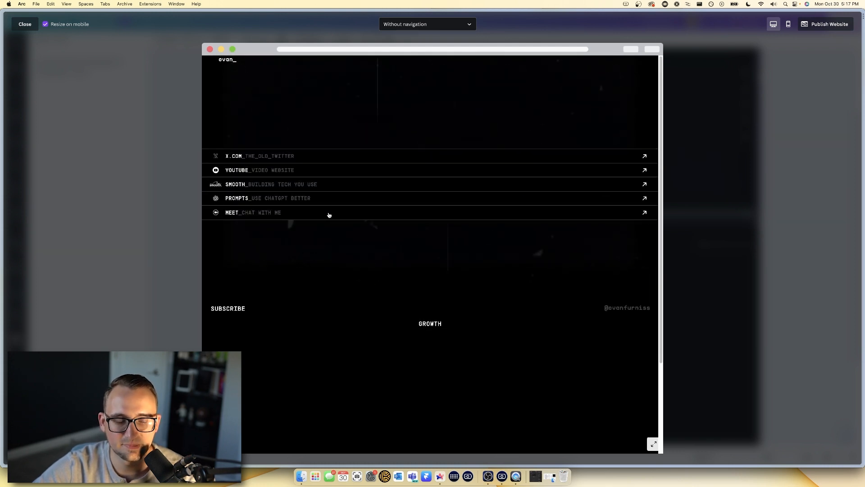
- Compare the preview with the reloaded live evan_ site, then close the Canva preview
scroll(329, 215, down, 5)
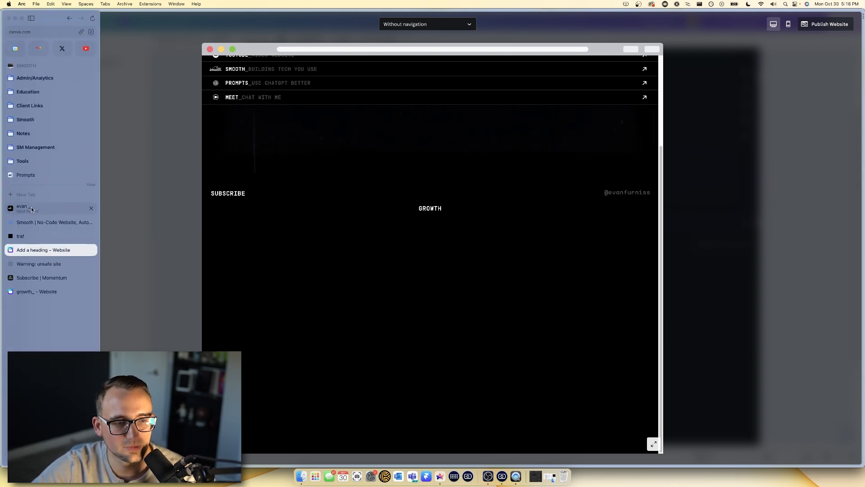
click(27, 209)
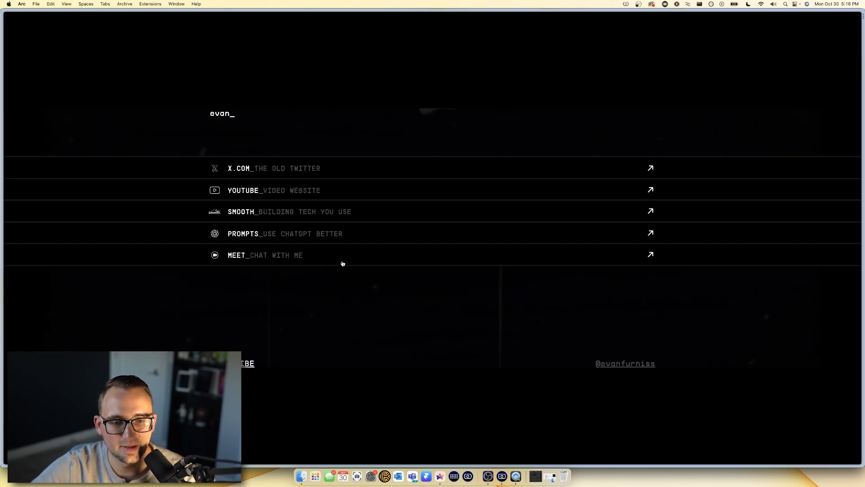
key(super+r)
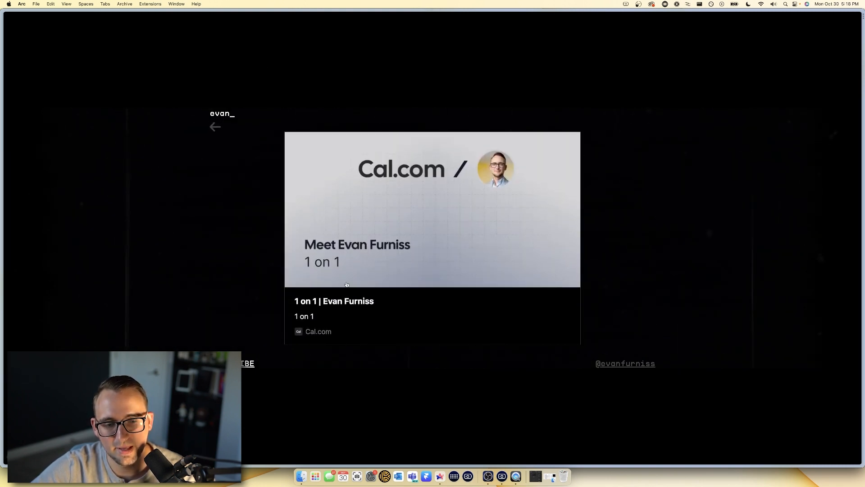
mouse_move(2, 203)
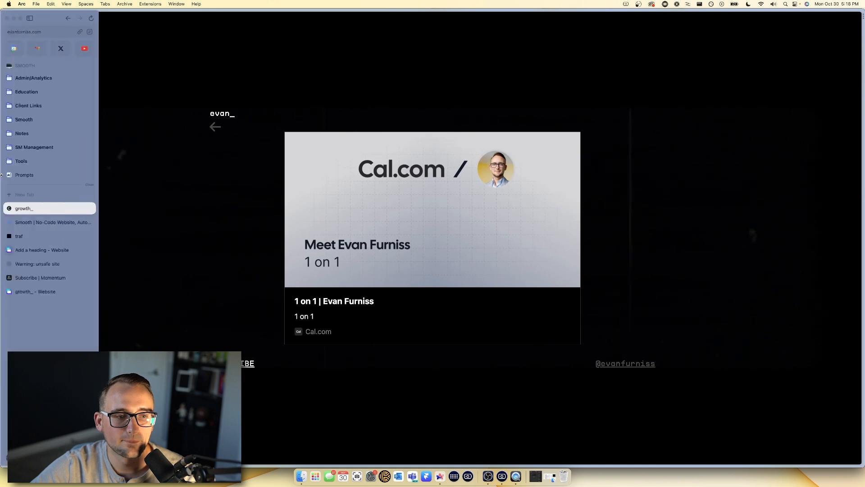
click(32, 249)
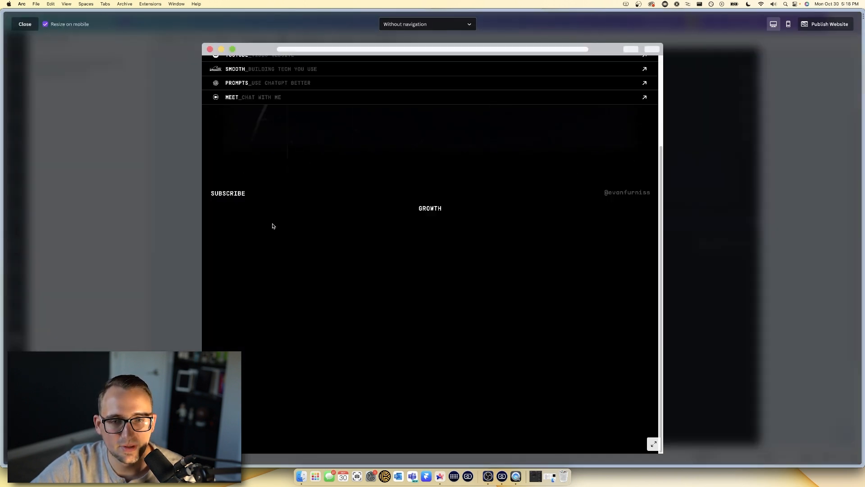
click(740, 182)
scroll(569, 305, up, 3)
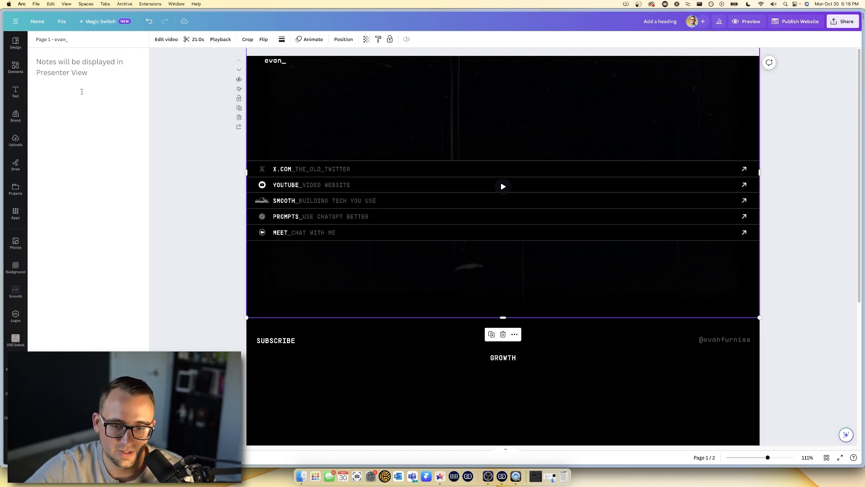
- Delete the GROWTH page and drag the background video down to cover page 1
click(314, 385)
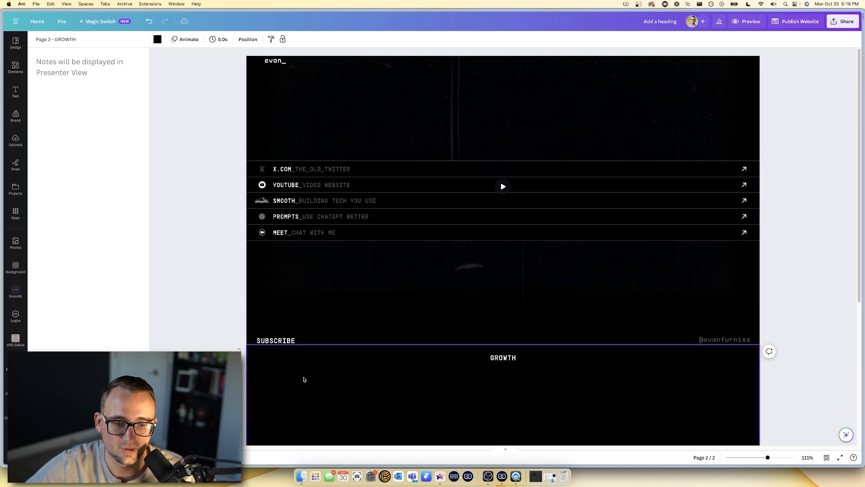
key(BackSpace)
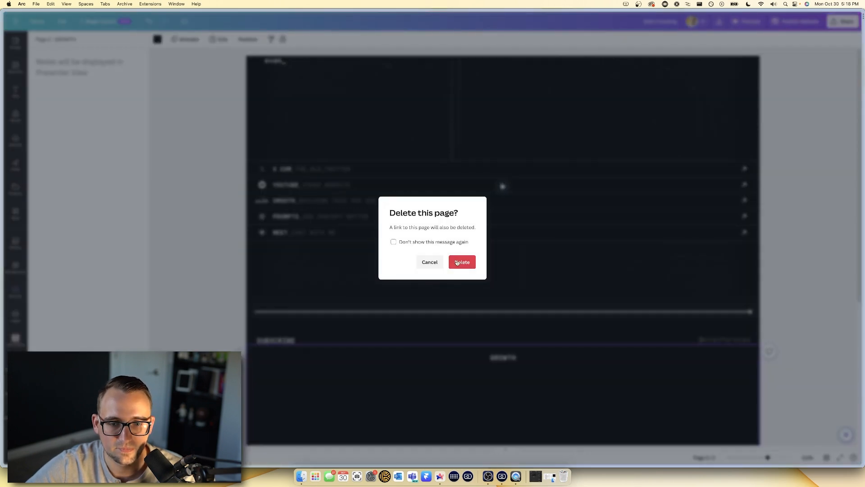
click(462, 261)
click(371, 314)
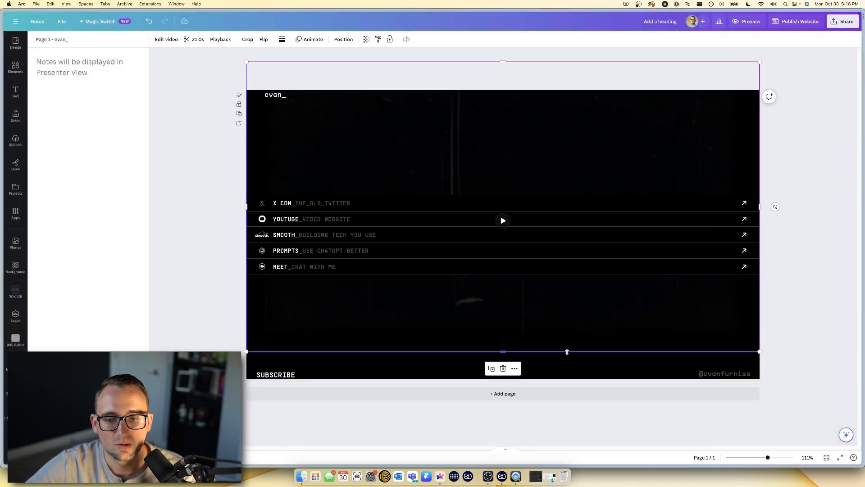
drag(547, 298, 548, 326)
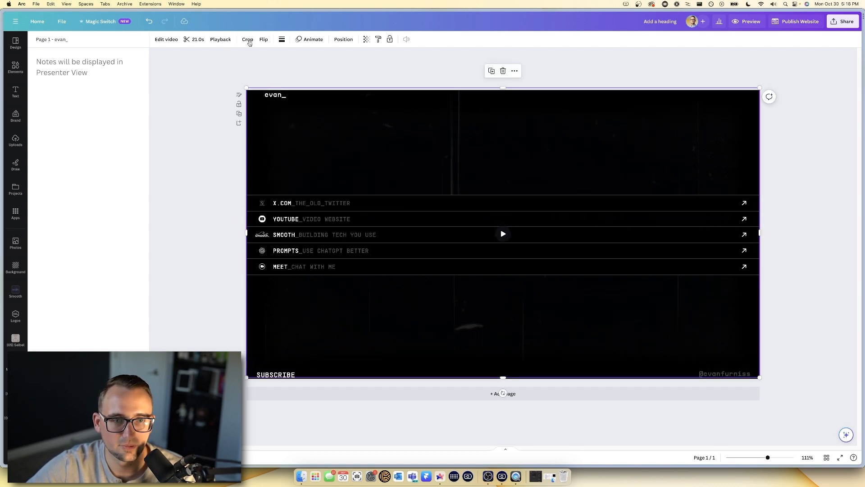
- Check the video's position settings, then title the design 'CANVA WEBSITE VIDEO DEMO HOMEPAGE'
click(333, 39)
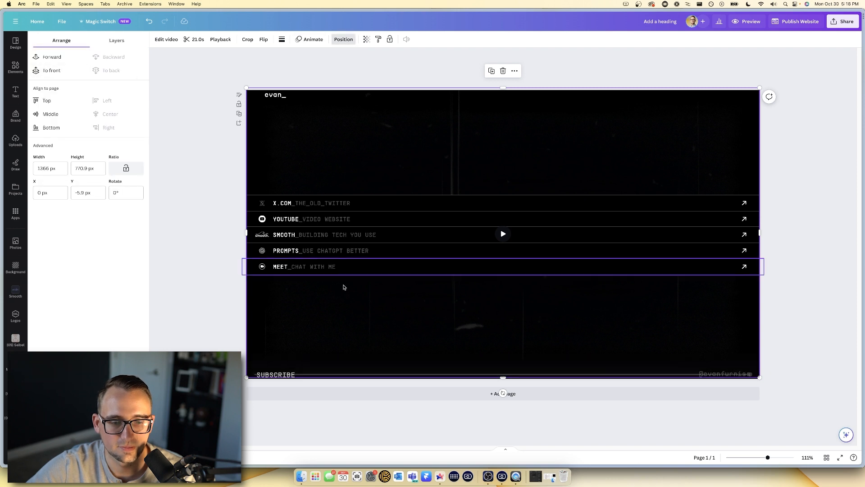
key(Escape)
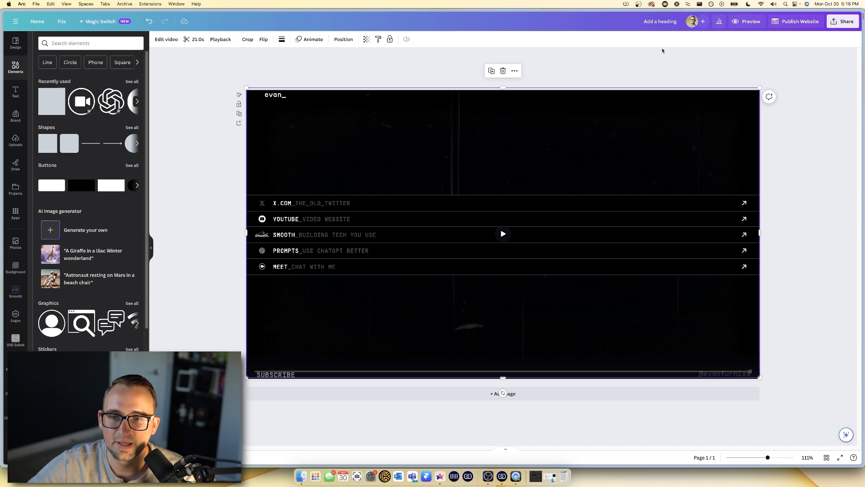
click(659, 22)
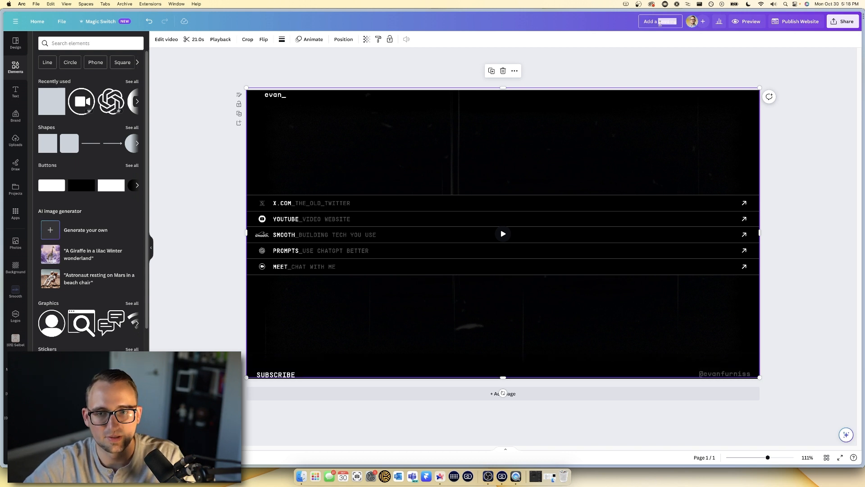
text(CANVA W)
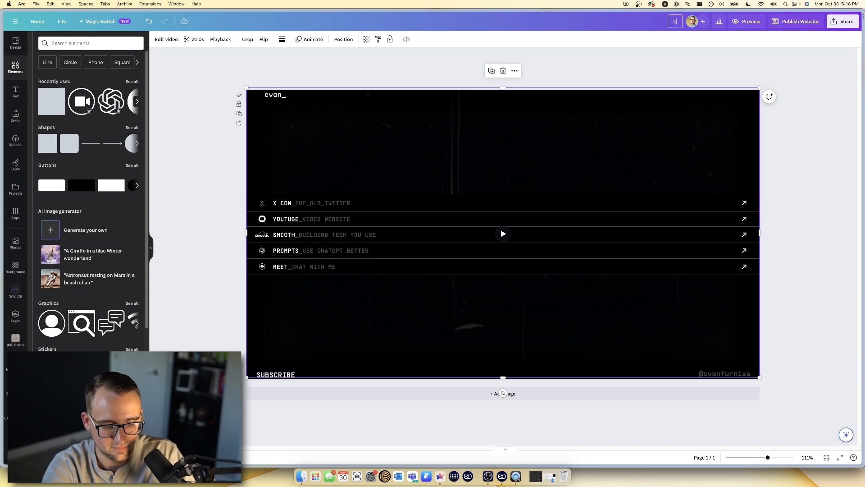
text(EBSITE)
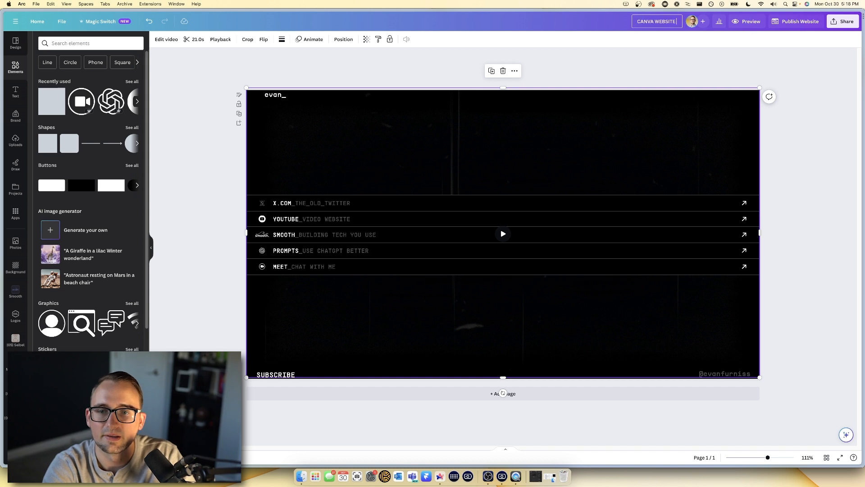
text( VIDEO DEMO)
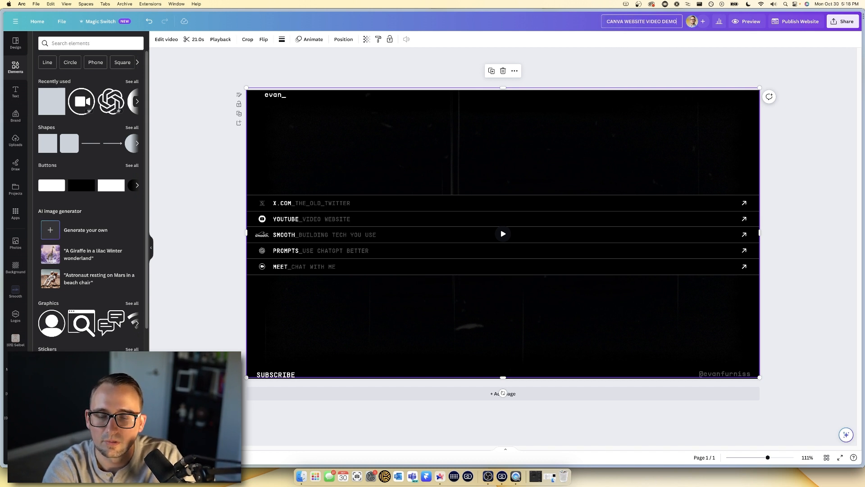
text( HOMPPAGE)
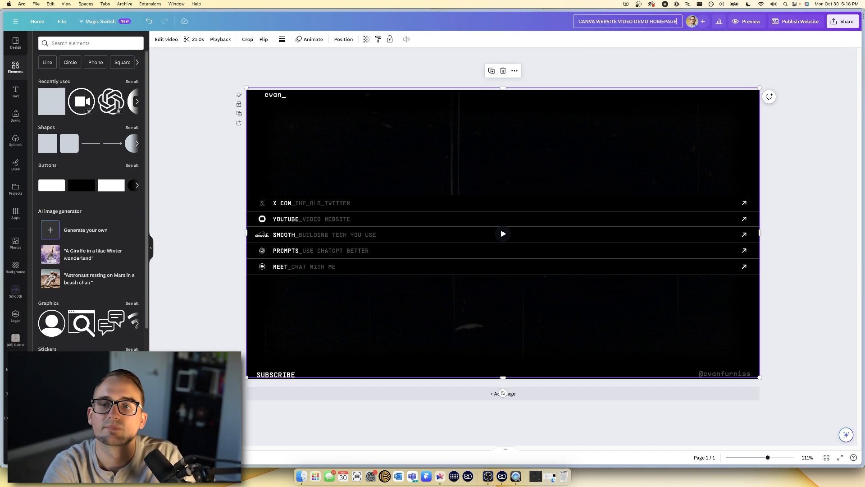
click(626, 54)
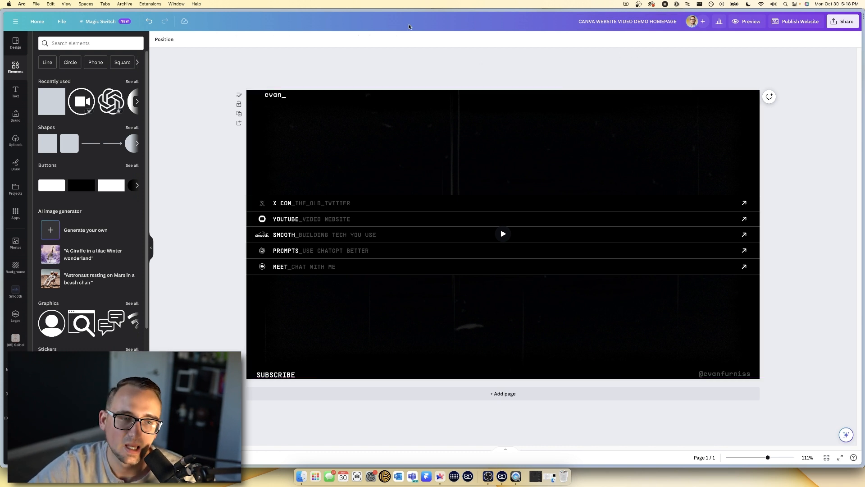
- Make a copy of the design, delete its five link rows, and select the 'Copy of' title prefix
click(61, 22)
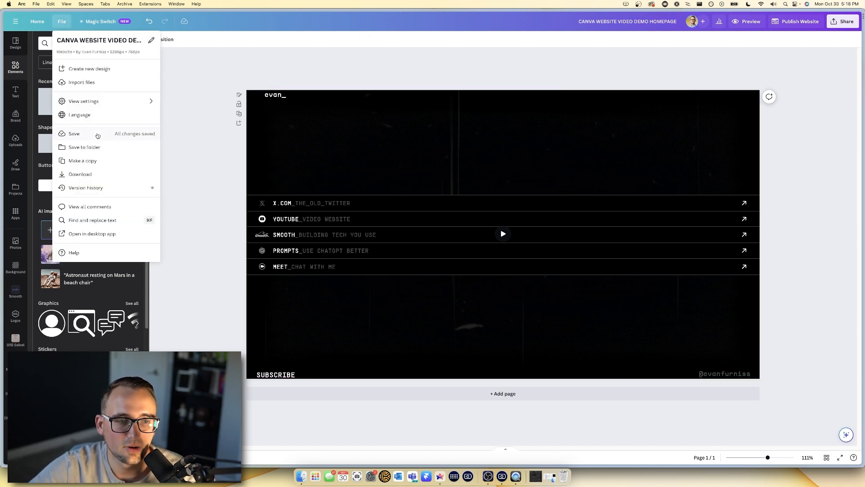
click(86, 161)
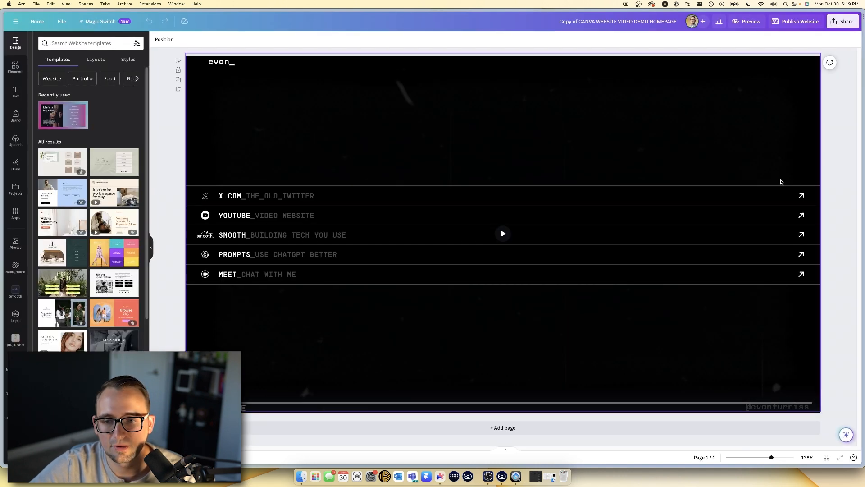
drag(836, 175, 506, 291)
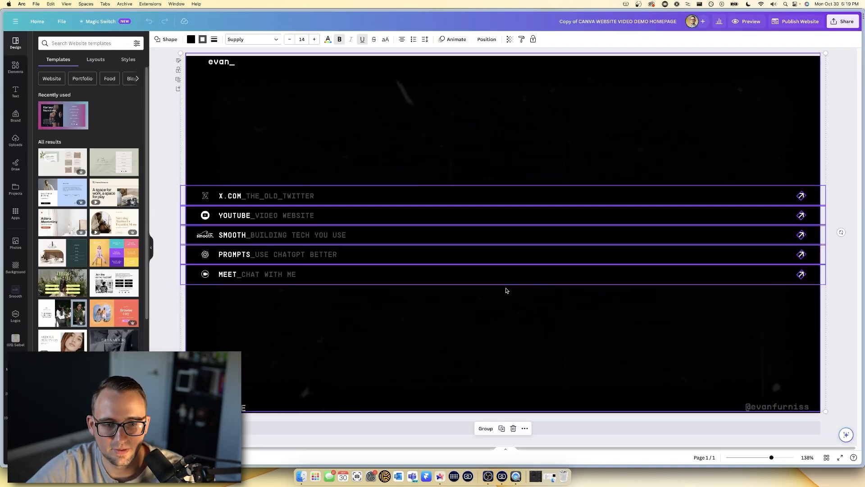
click(506, 290)
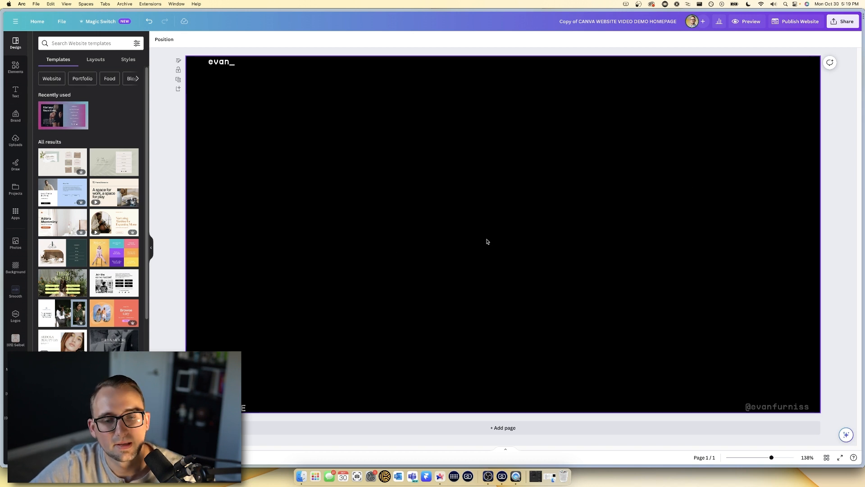
click(487, 240)
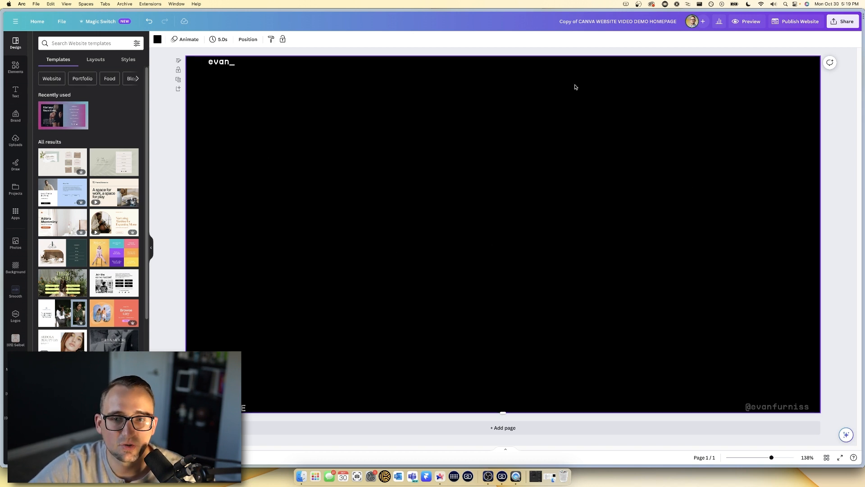
drag(580, 21, 556, 21)
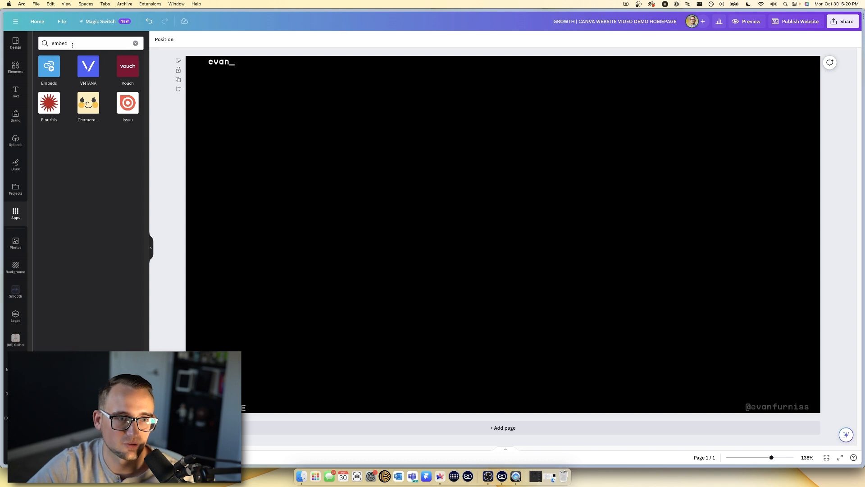
- Embed the pasted Cal.com booking link as a card on the page
click(55, 67)
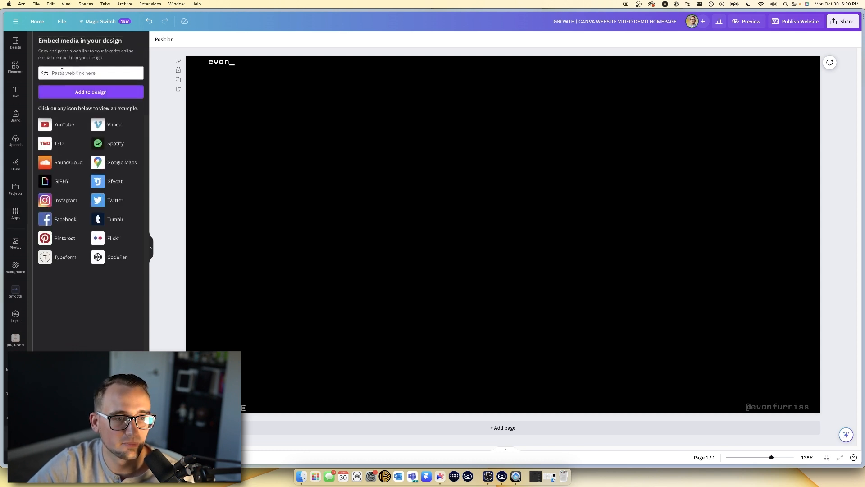
click(61, 73)
key(super+v)
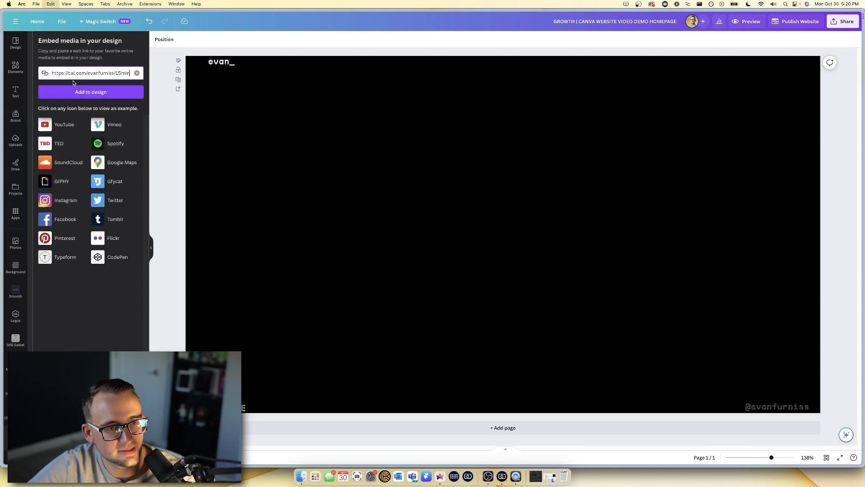
click(97, 92)
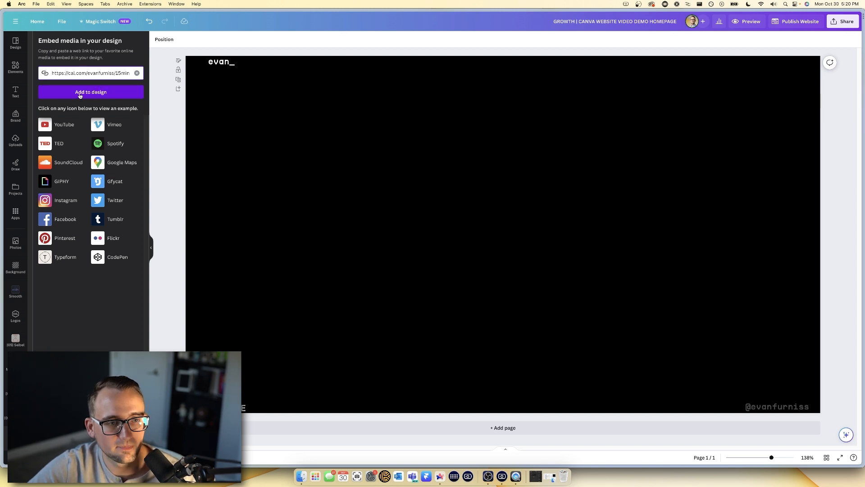
click(79, 95)
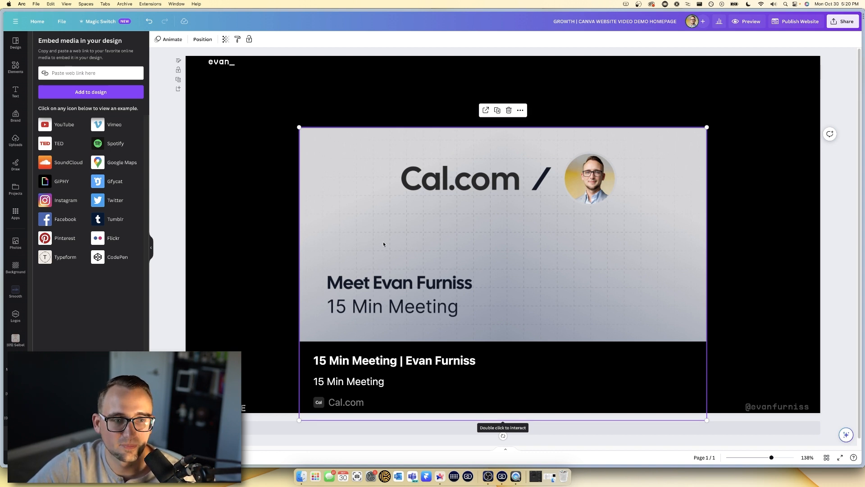
- Shrink and centre the Cal.com card between the heading and footer, then bring up Elements
drag(422, 237, 421, 206)
drag(568, 251, 539, 247)
drag(707, 88, 620, 150)
drag(444, 241, 491, 211)
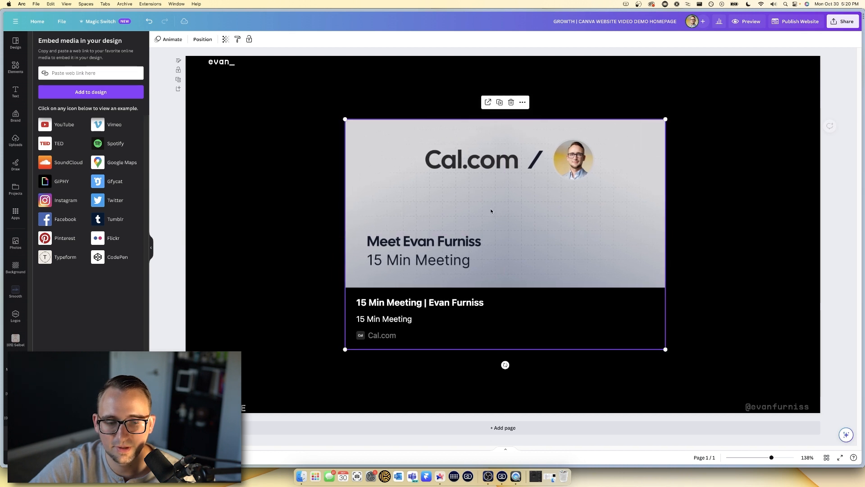
click(743, 389)
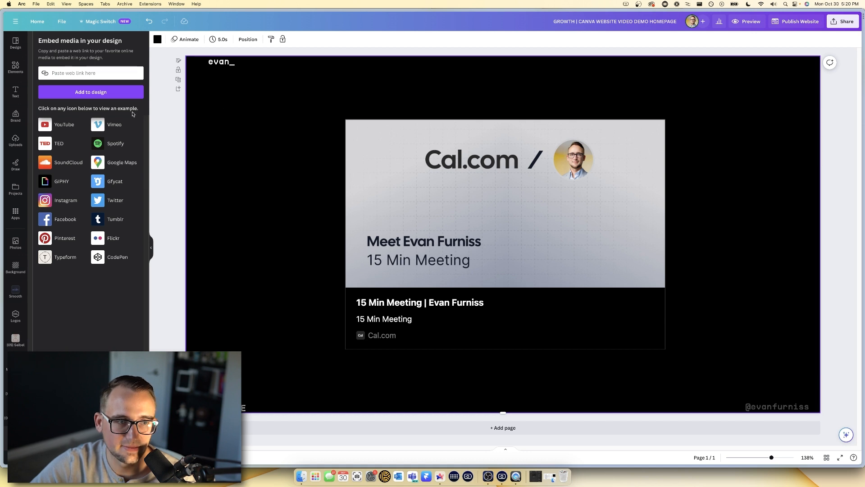
click(16, 66)
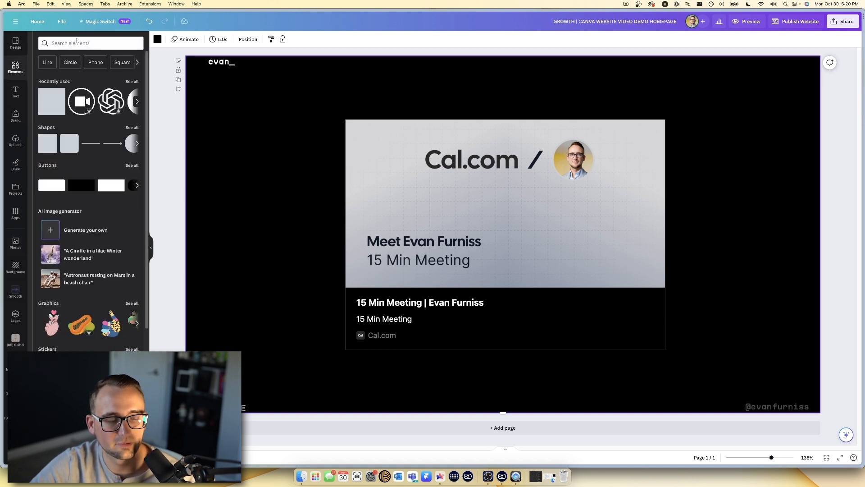
- Search elements for 'arrow' and place a thin left arrow just below the evan_ heading
click(77, 42)
text(arrow)
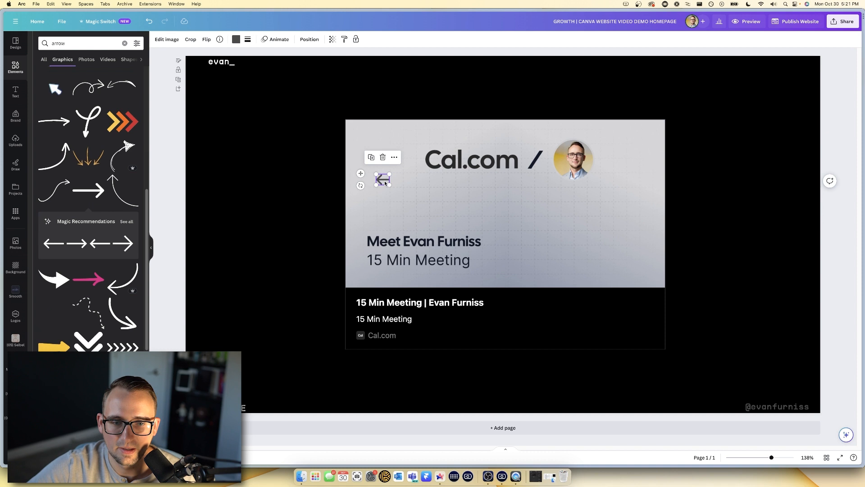
drag(386, 184, 216, 74)
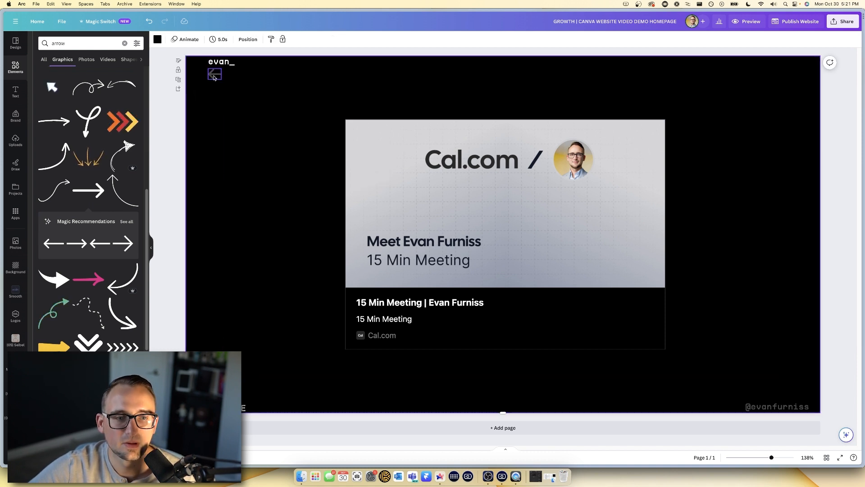
click(236, 82)
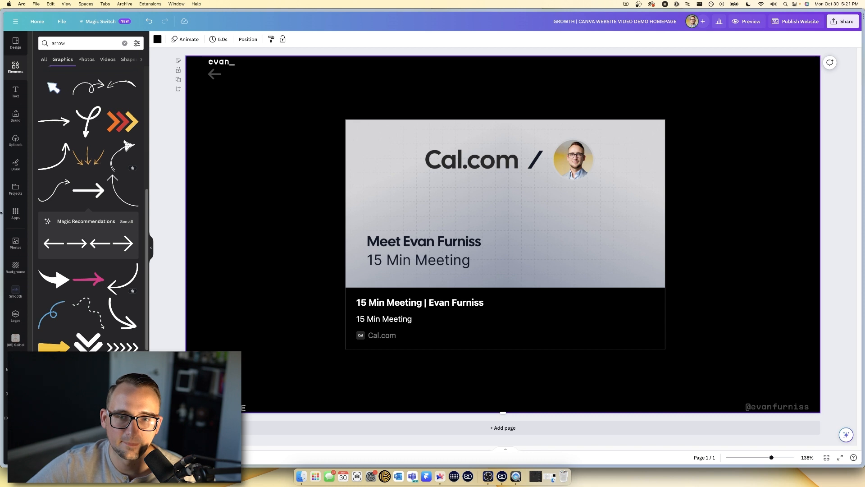
mouse_move(1, 212)
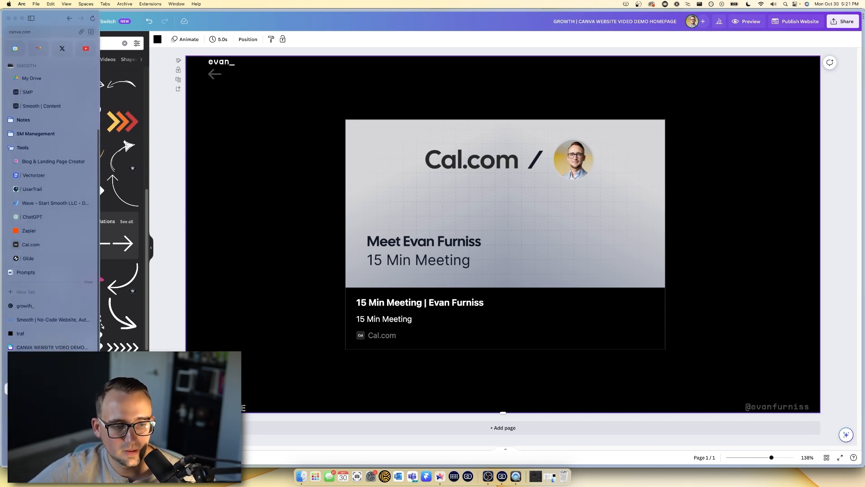
- Switch to the CANVA WEBSITE VIDEO DEMO HOMEPAGE design and start Publish Website
click(52, 347)
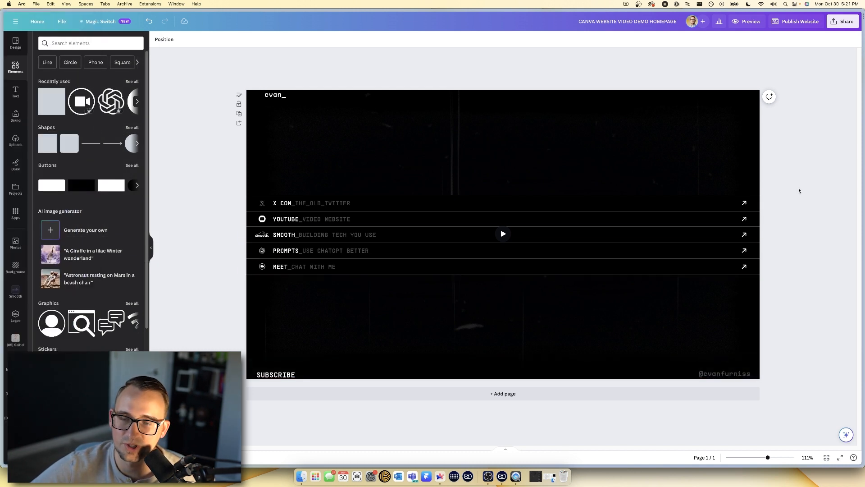
click(795, 23)
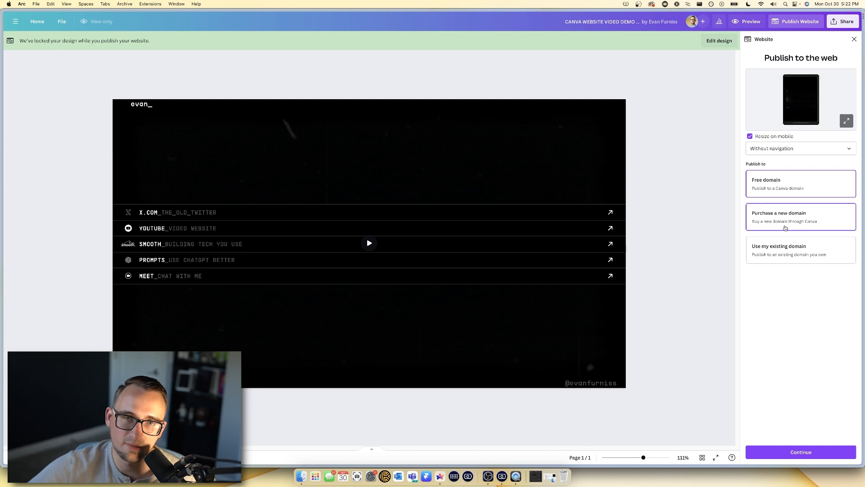
- Weigh the buy-a-domain option, then continue with a free Canva domain
click(775, 226)
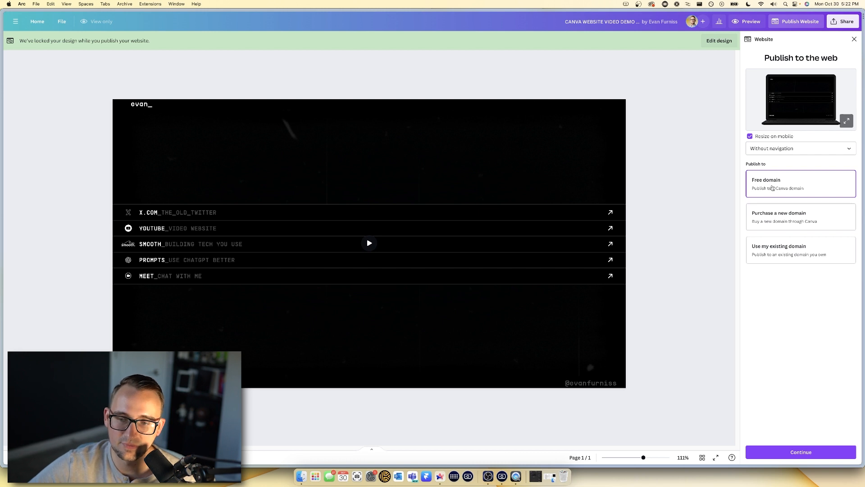
click(806, 456)
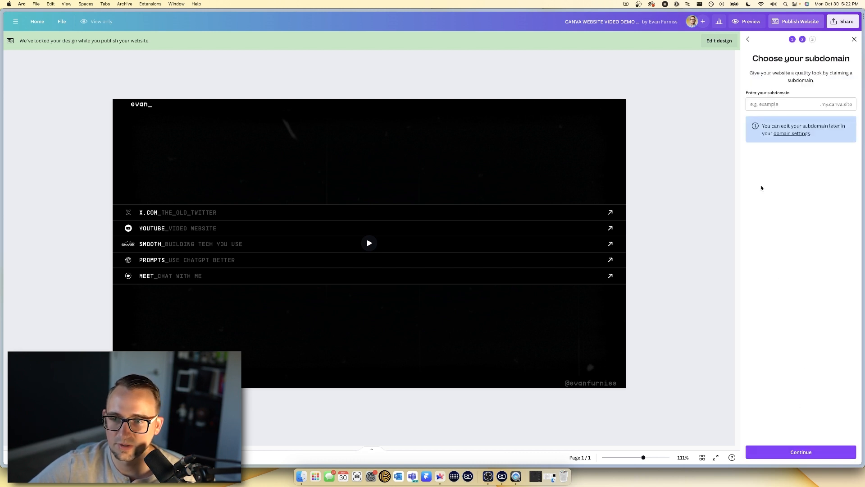
- Claim the owner's name as the my.canva.site subdomain and continue to Review Settings
click(763, 107)
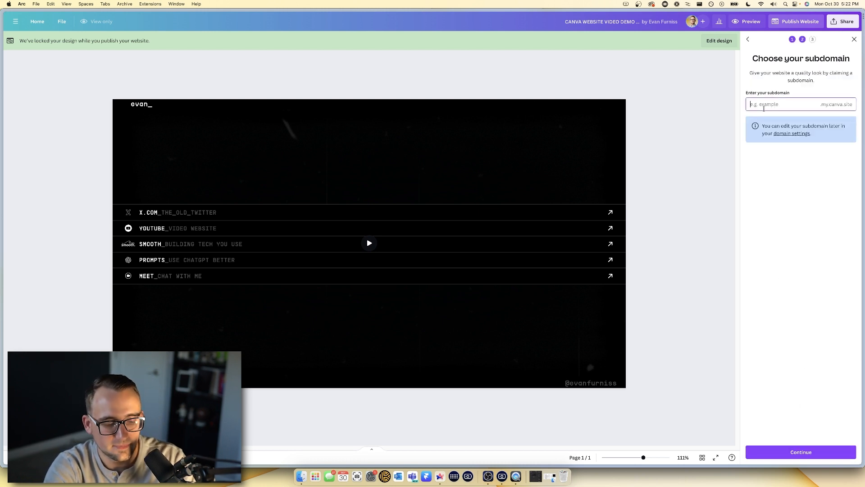
text(evan_furniss)
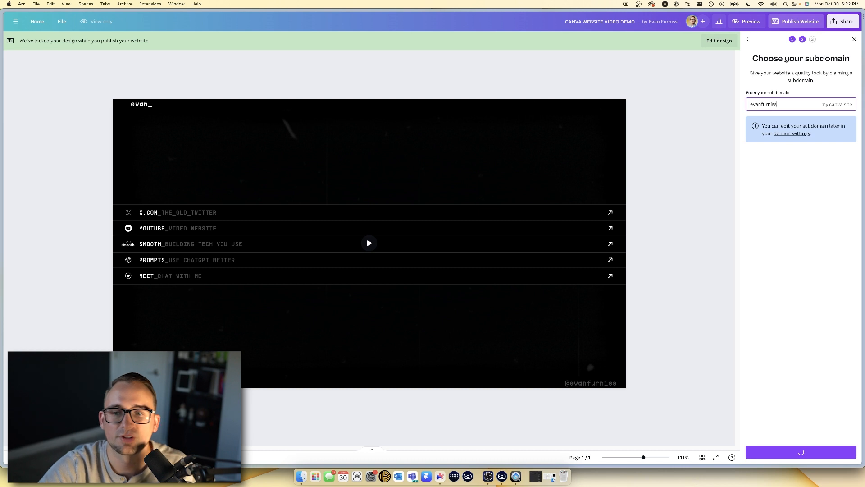
click(801, 452)
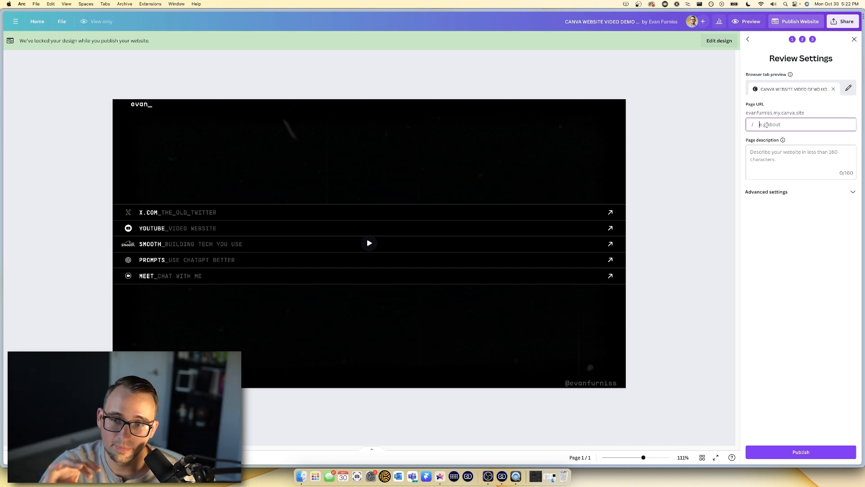
- Enter 'This is my website' as the page description
click(767, 125)
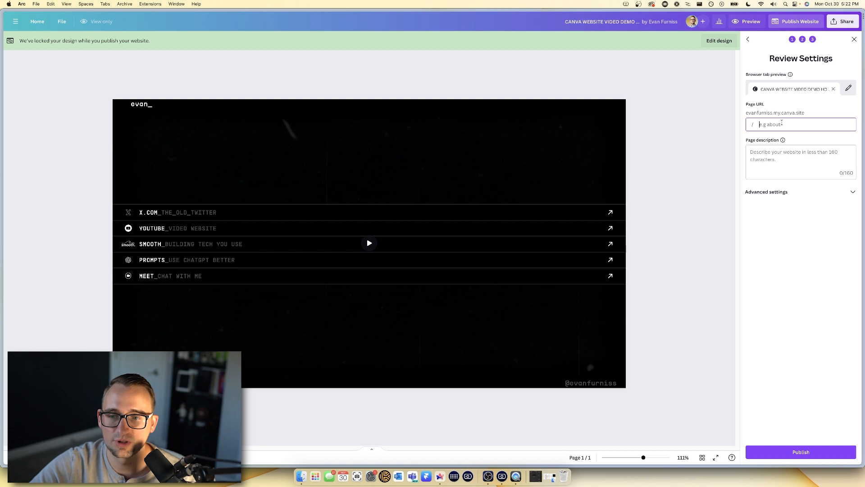
click(769, 157)
text(This is my website)
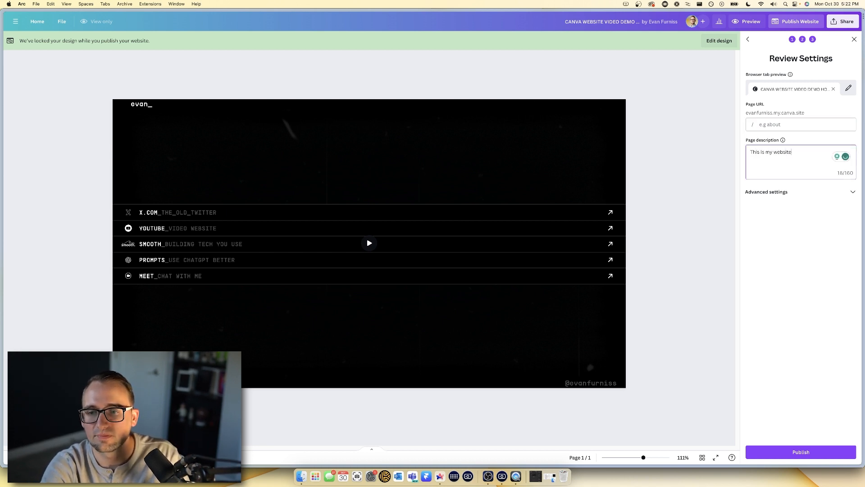
- Upload Common Website Mistakes (8).png as the link-preview image under Advanced settings
click(796, 193)
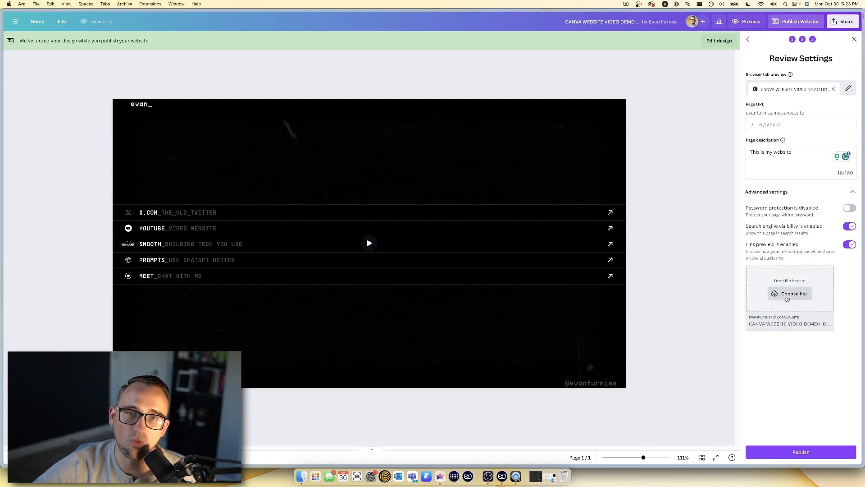
click(786, 295)
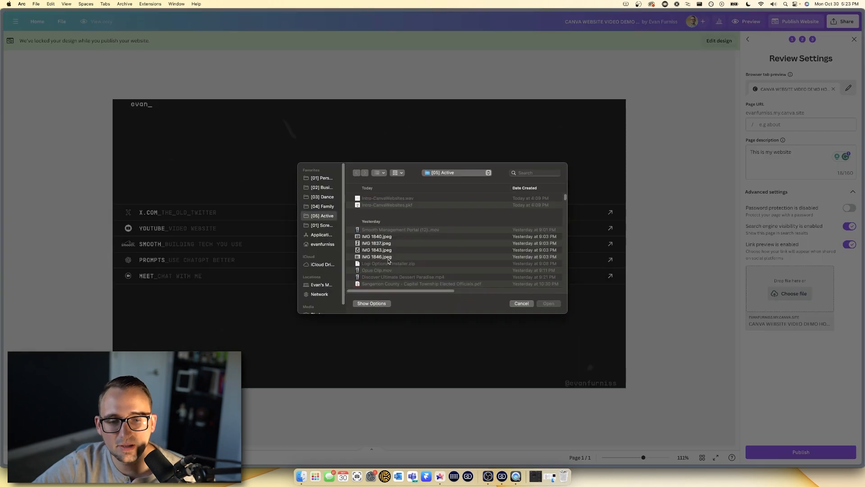
scroll(388, 262, down, 2)
scroll(388, 261, down, 6)
scroll(385, 269, down, 5)
double_click(387, 250)
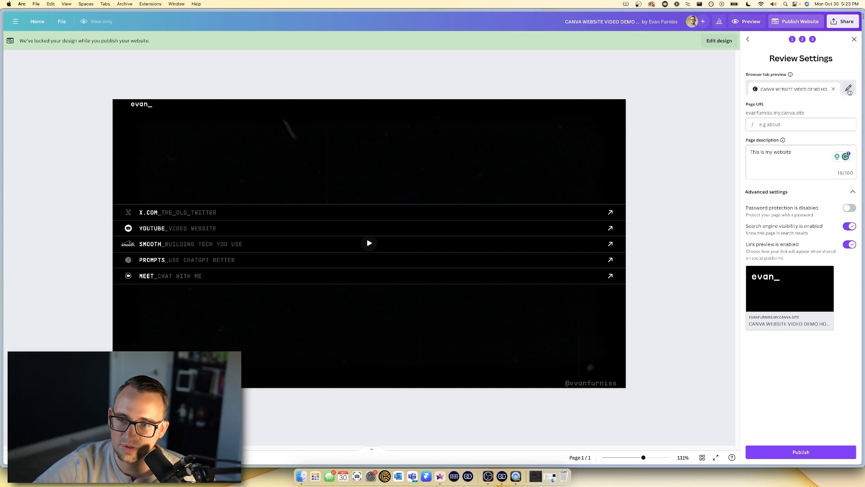
- Rename the browser tab title to 'evan_'
click(848, 90)
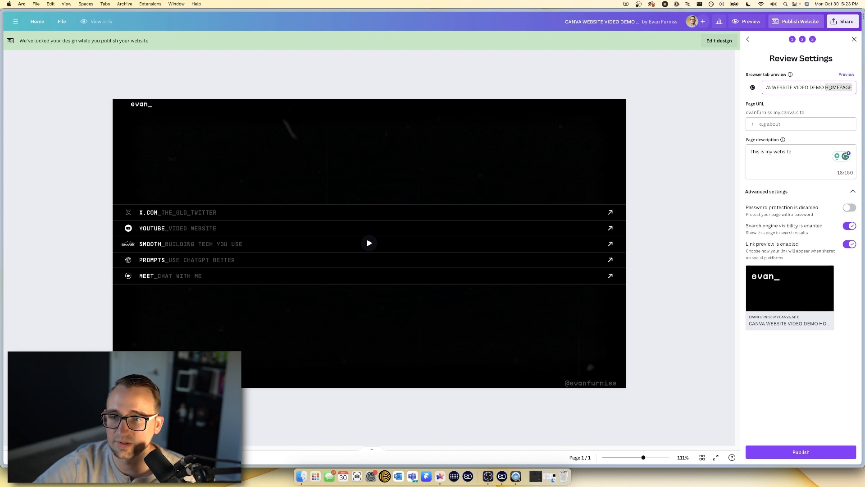
triple_click(821, 89)
text(evan_)
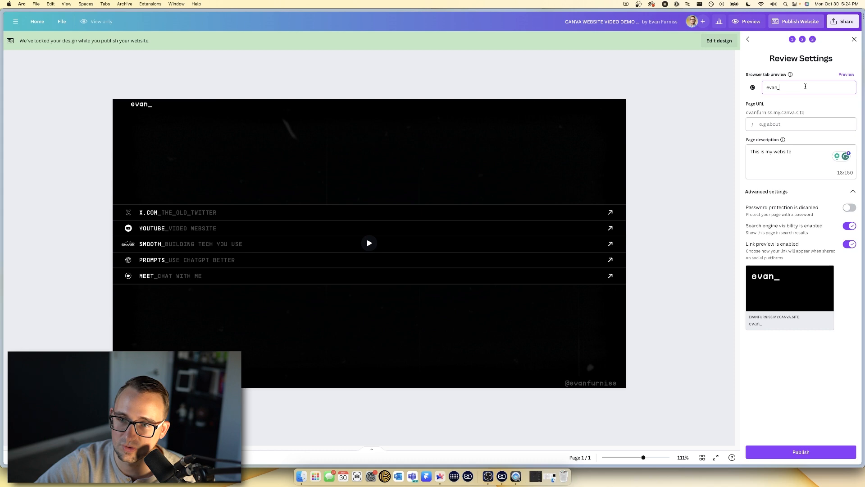
- Upload ef (1).png and apply it as the site favicon
click(753, 87)
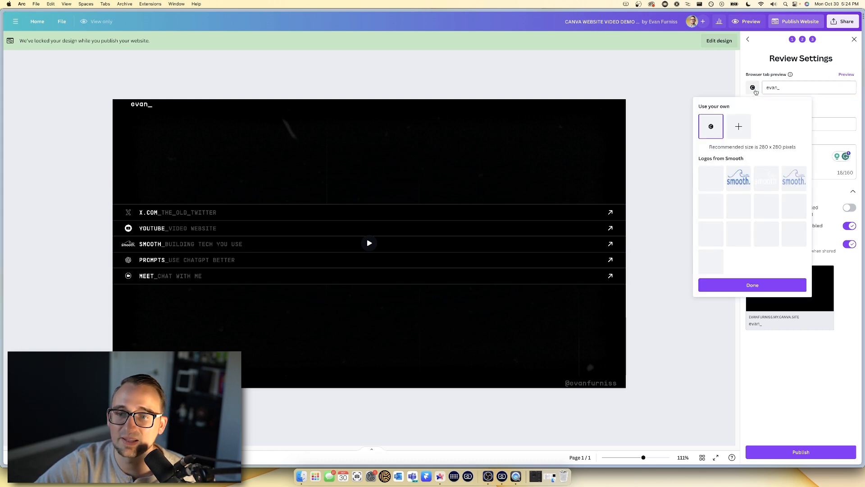
click(739, 128)
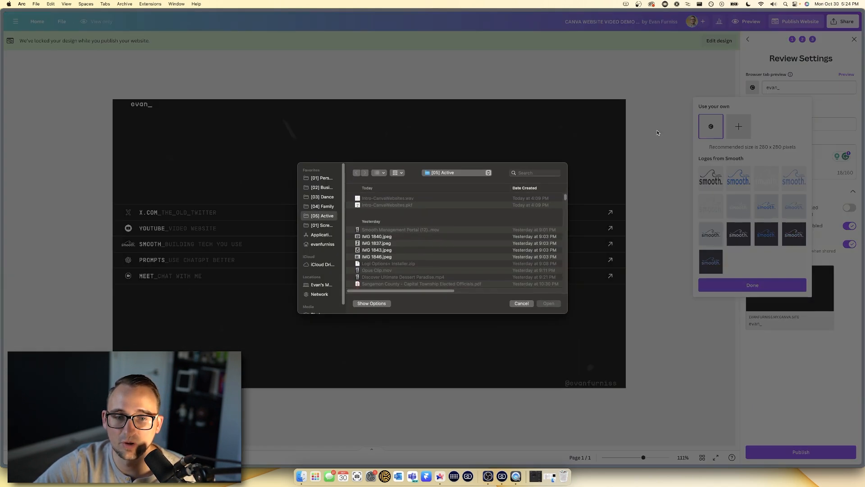
scroll(421, 231, down, 10)
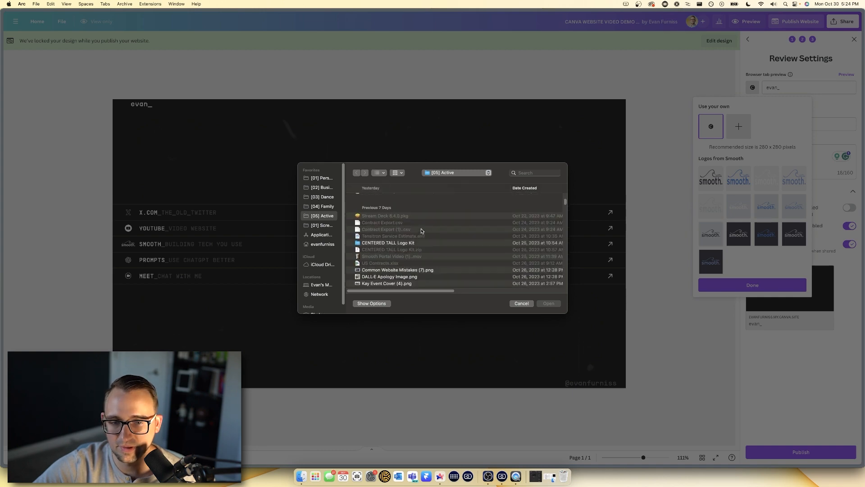
scroll(422, 230, down, 10)
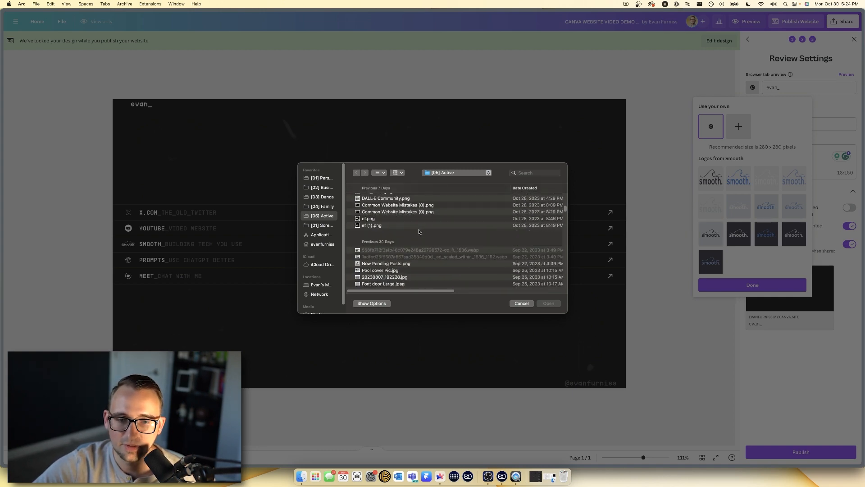
click(381, 226)
click(557, 305)
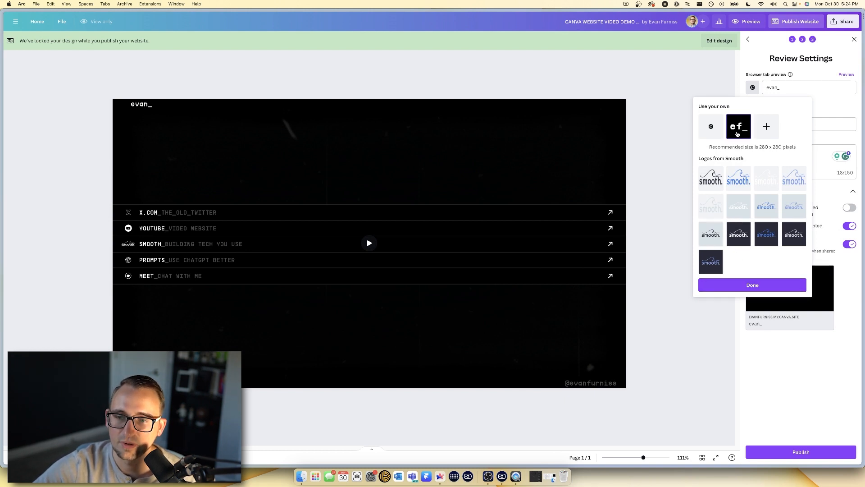
click(766, 284)
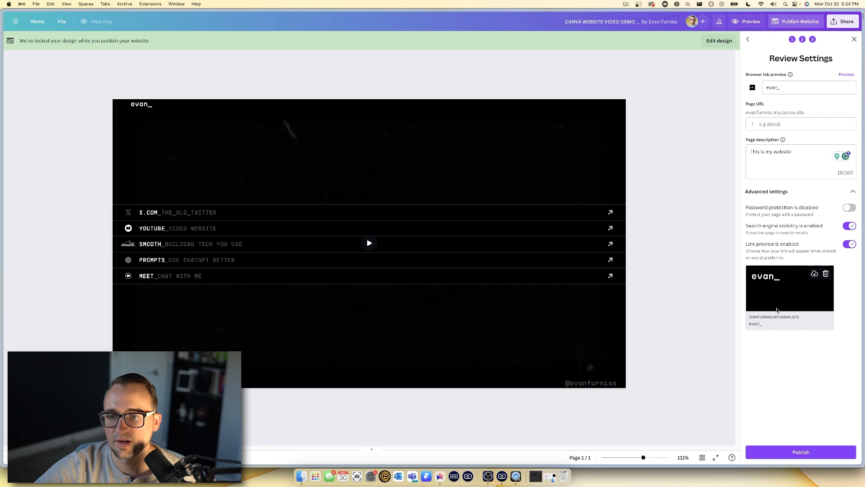
- Publish the site live, copy its my.canva.site link and close the confirmation
click(803, 453)
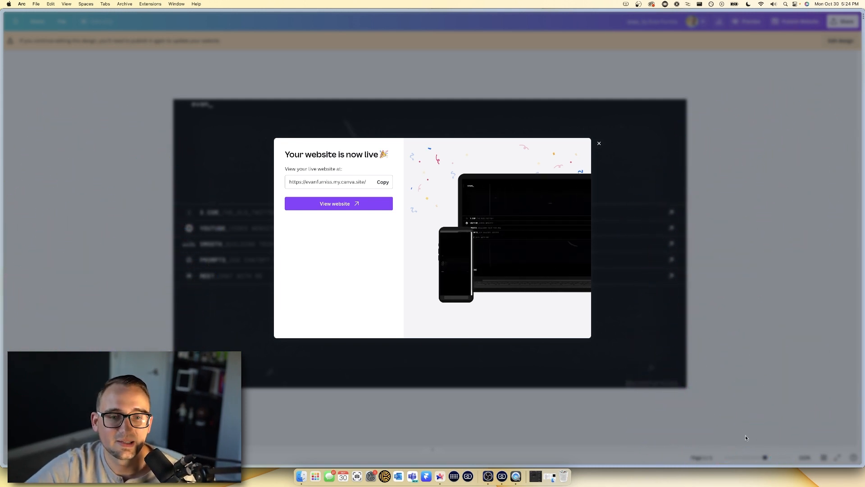
click(383, 182)
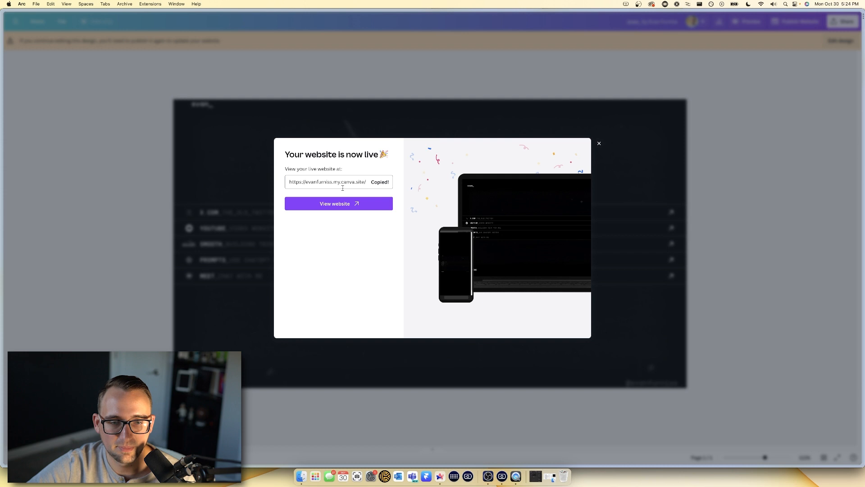
click(599, 144)
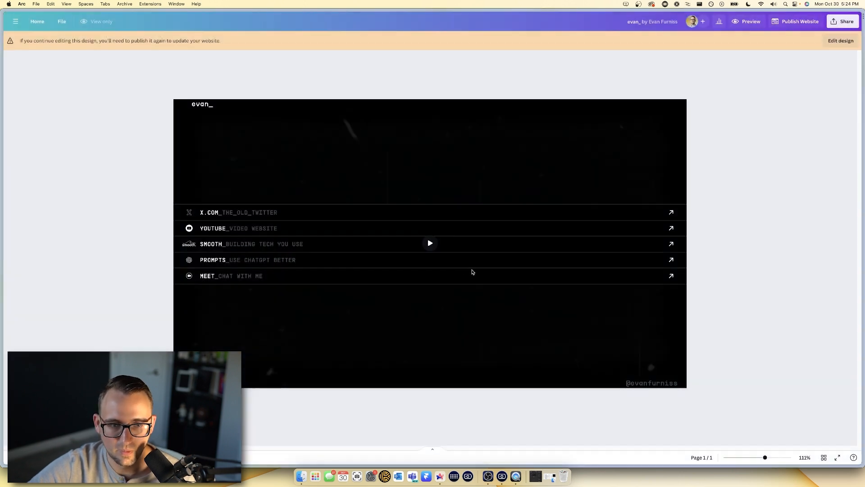
- Switch to the GROWTH booking design and start Publish Website
mouse_move(2, 244)
click(49, 361)
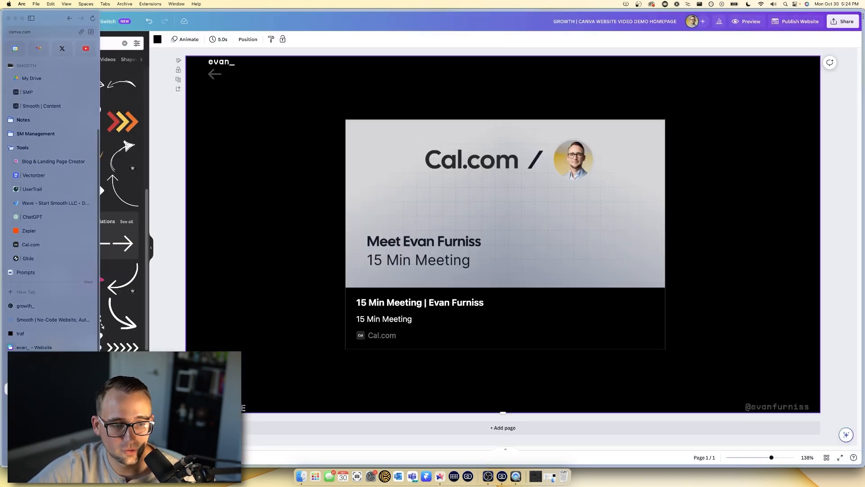
click(790, 24)
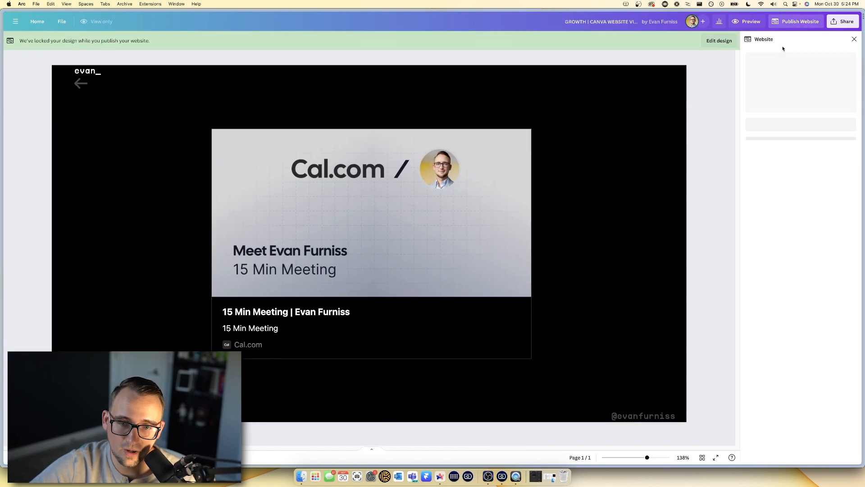